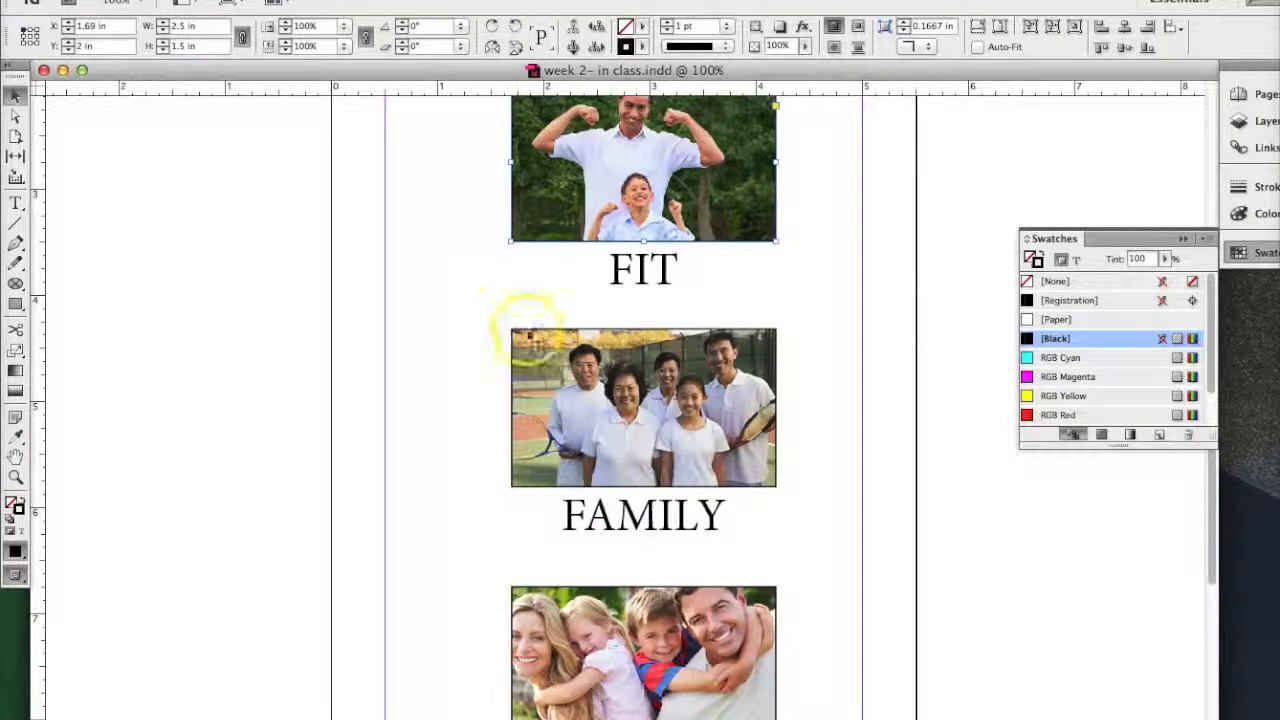
pyautogui.scroll(-2, 434, 316)
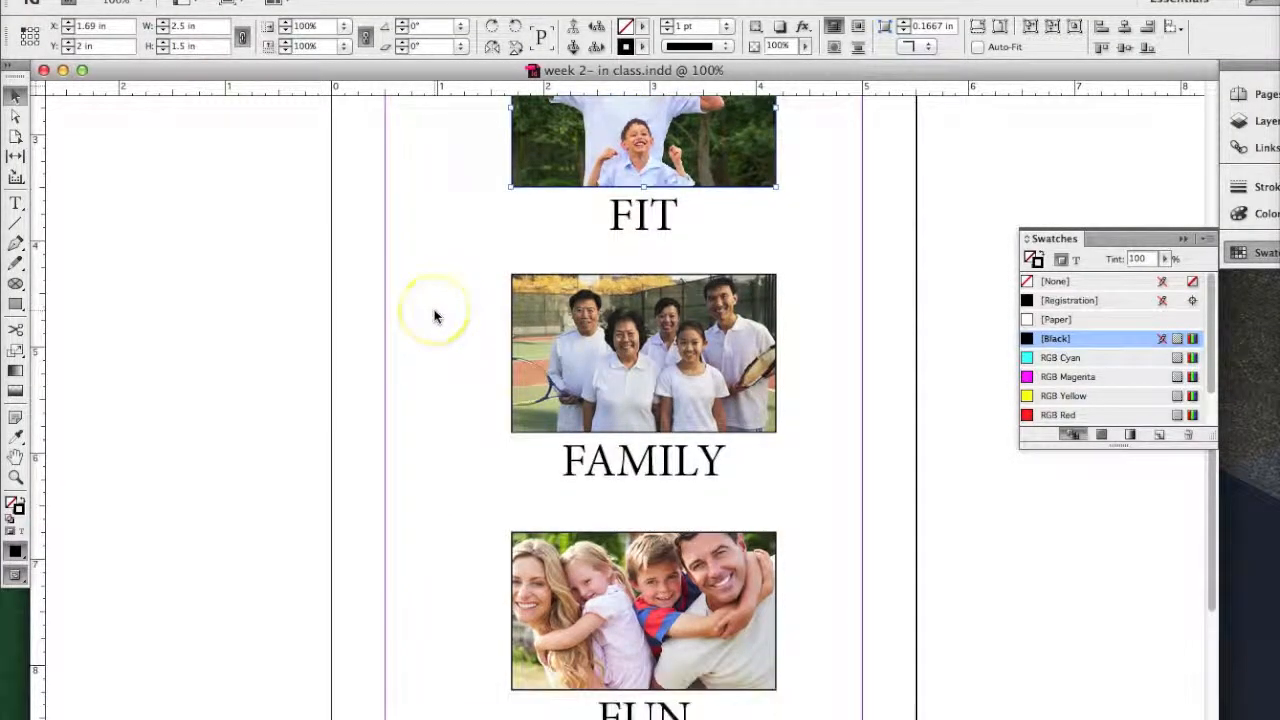
pyautogui.scroll(3, 434, 316)
pyautogui.scroll(-3, 434, 316)
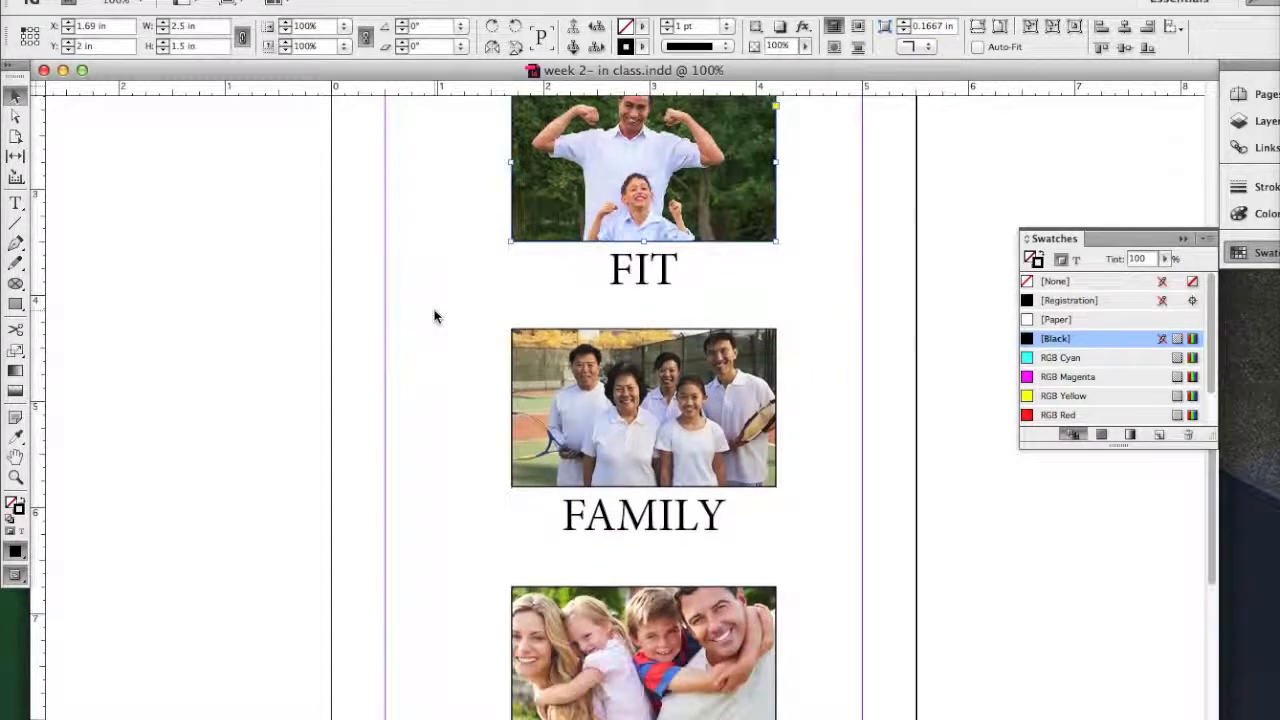
# Start a new document and set its intent to Print.
pyautogui.click(125, 2)
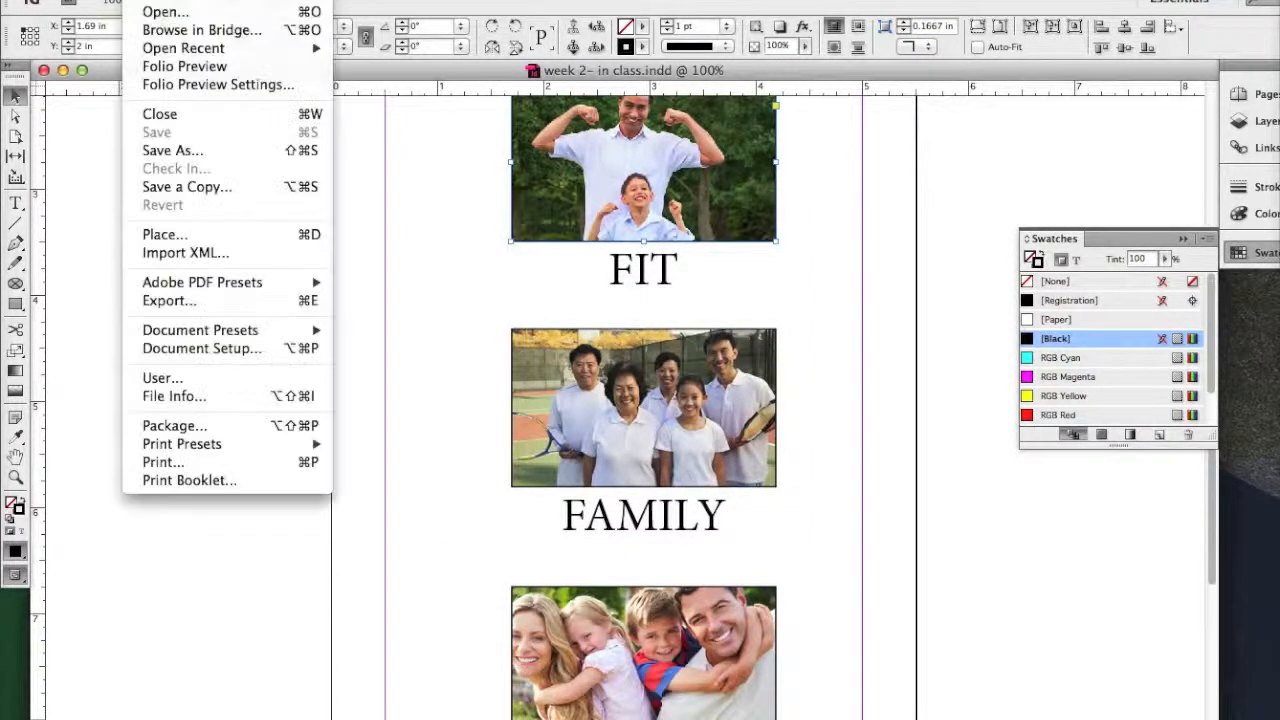
pyautogui.moveTo(160, 3)
pyautogui.click(385, 4)
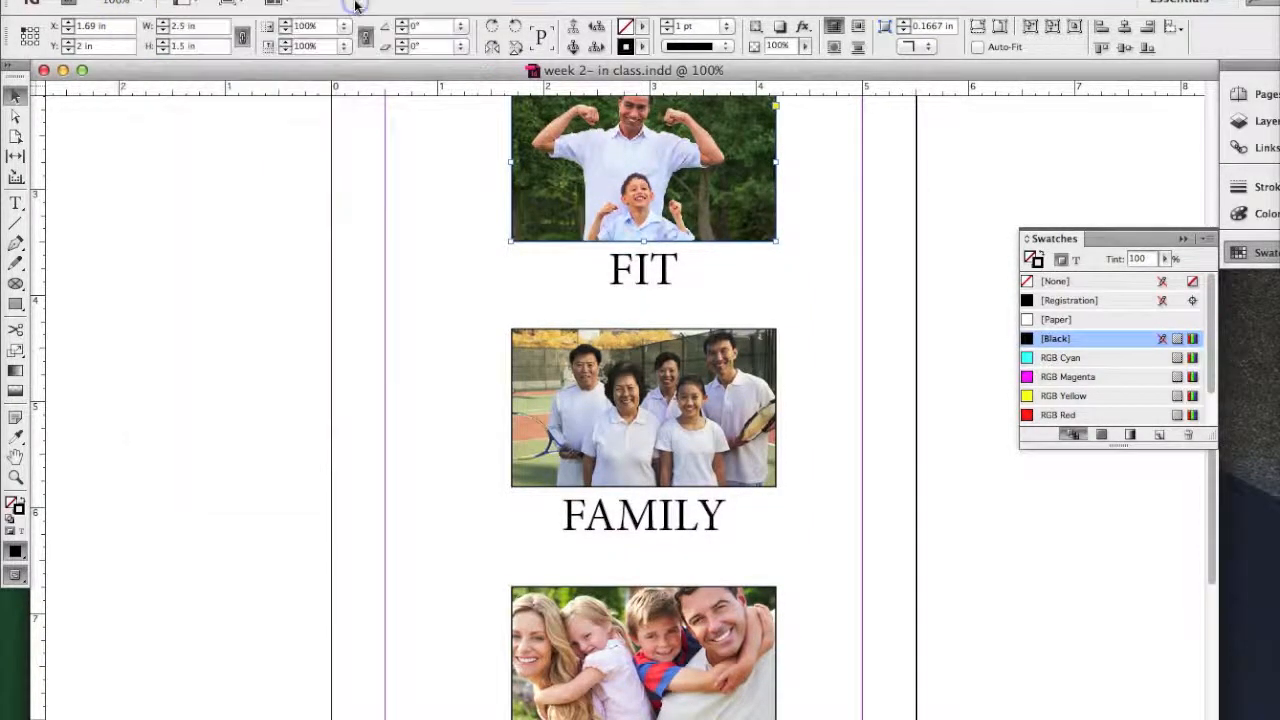
pyautogui.click(598, 286)
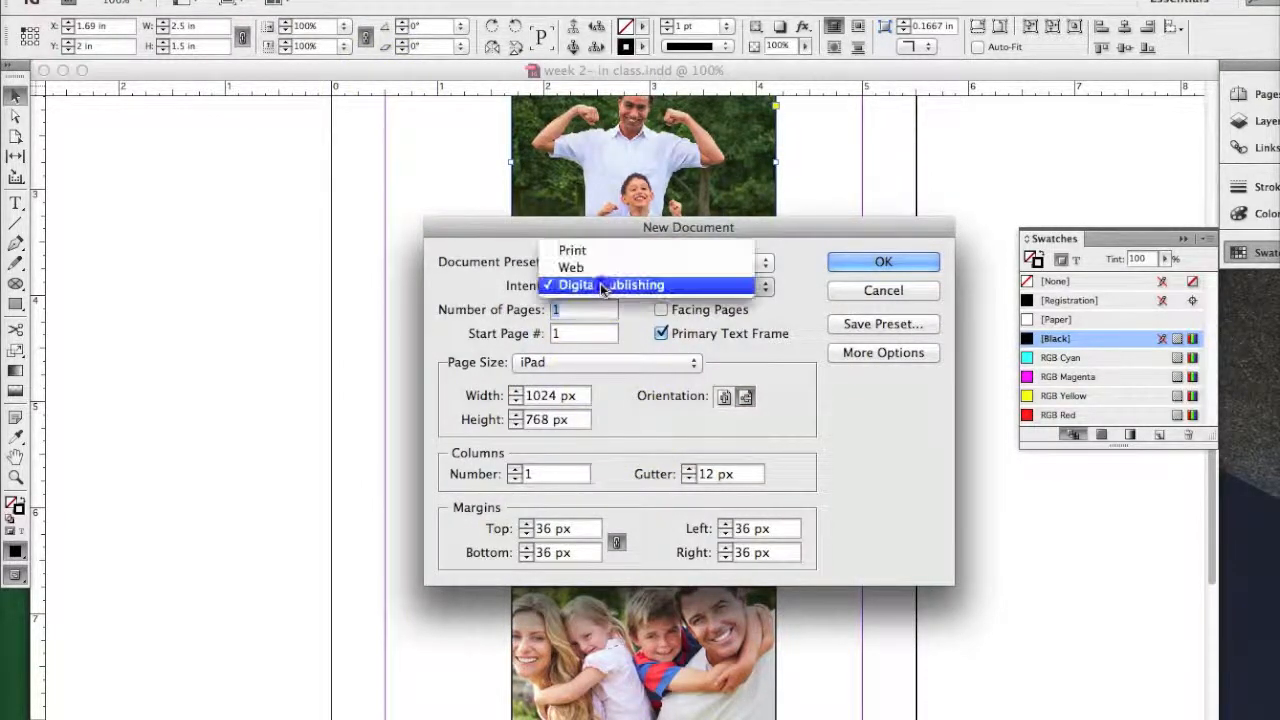
pyautogui.click(601, 252)
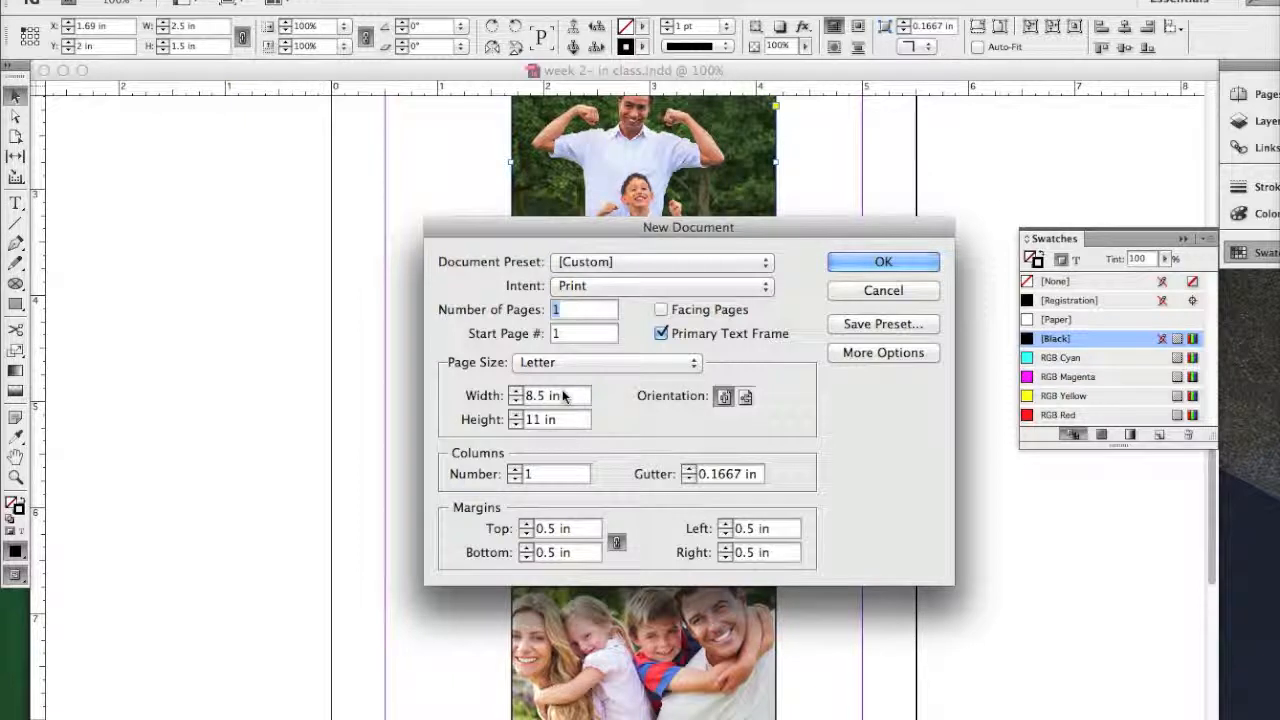
# Set the page size to 5.5 in wide by 10.5 in high and create the document.
pyautogui.moveTo(571, 396); pyautogui.dragTo(514, 396)
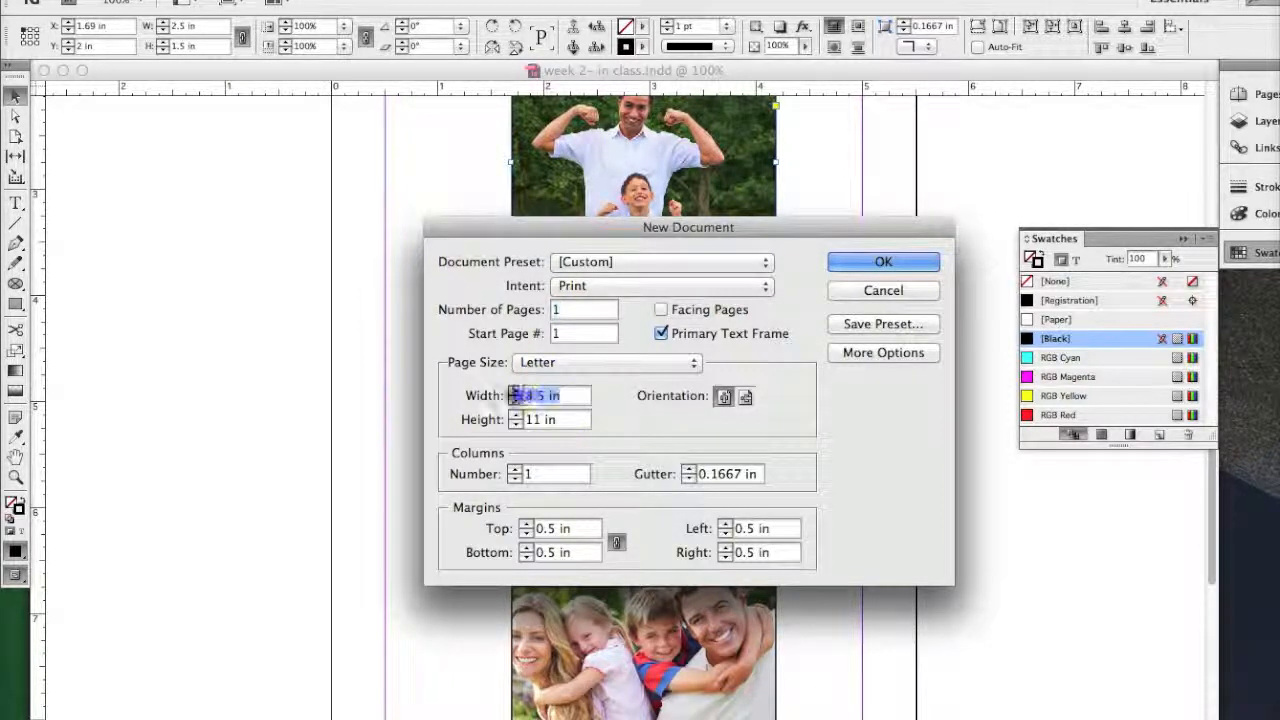
pyautogui.write('5.')
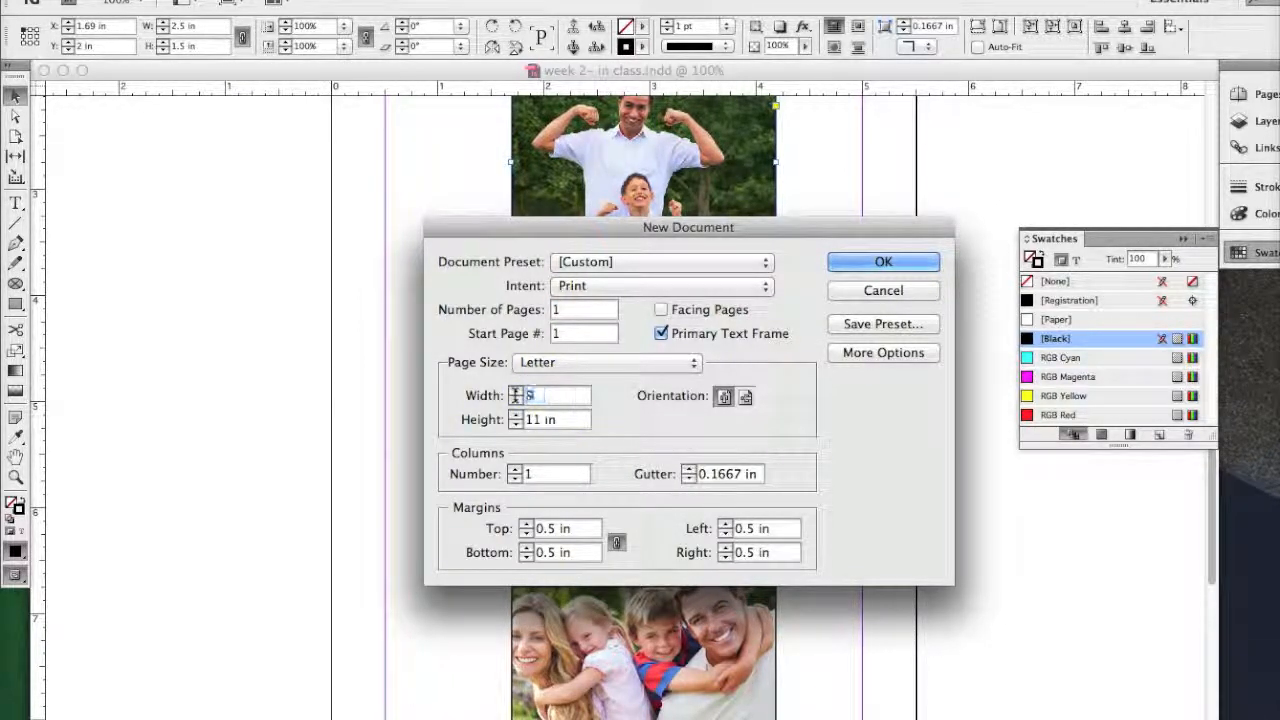
pyautogui.write('5')
pyautogui.moveTo(557, 420); pyautogui.dragTo(510, 418)
pyautogui.write('10.5')
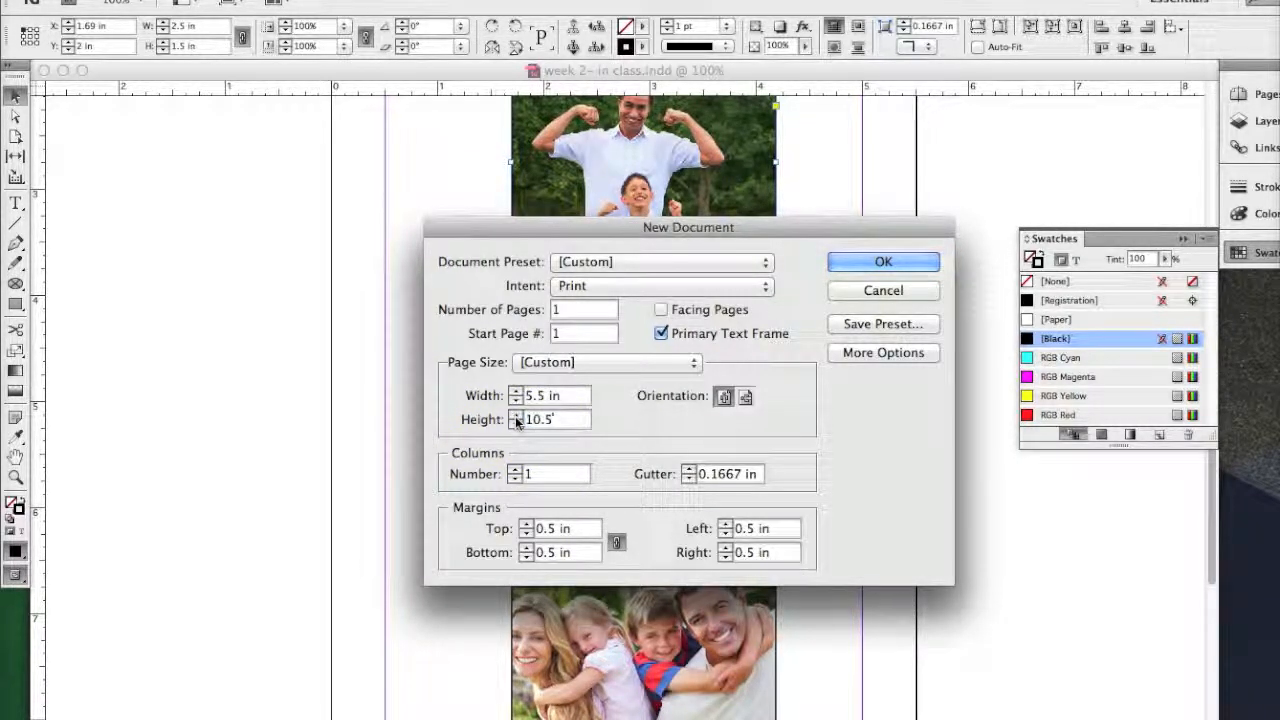
pyautogui.click(860, 265)
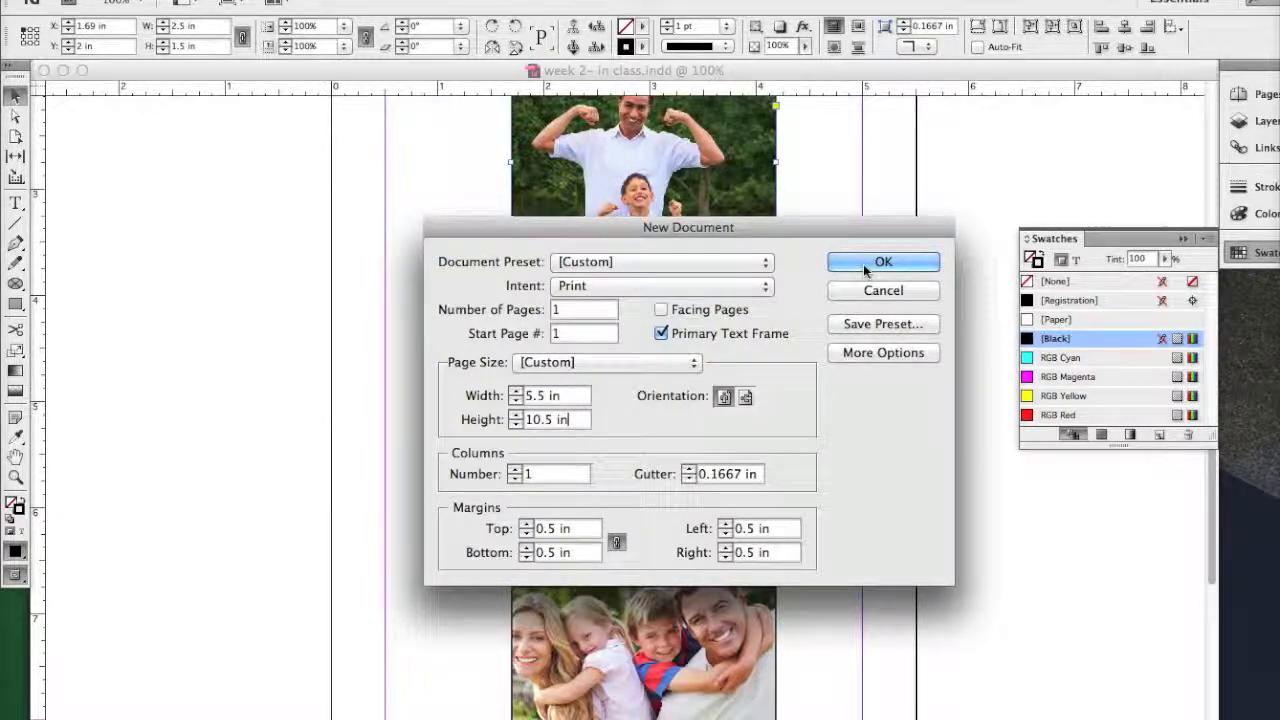
pyautogui.press('Return')
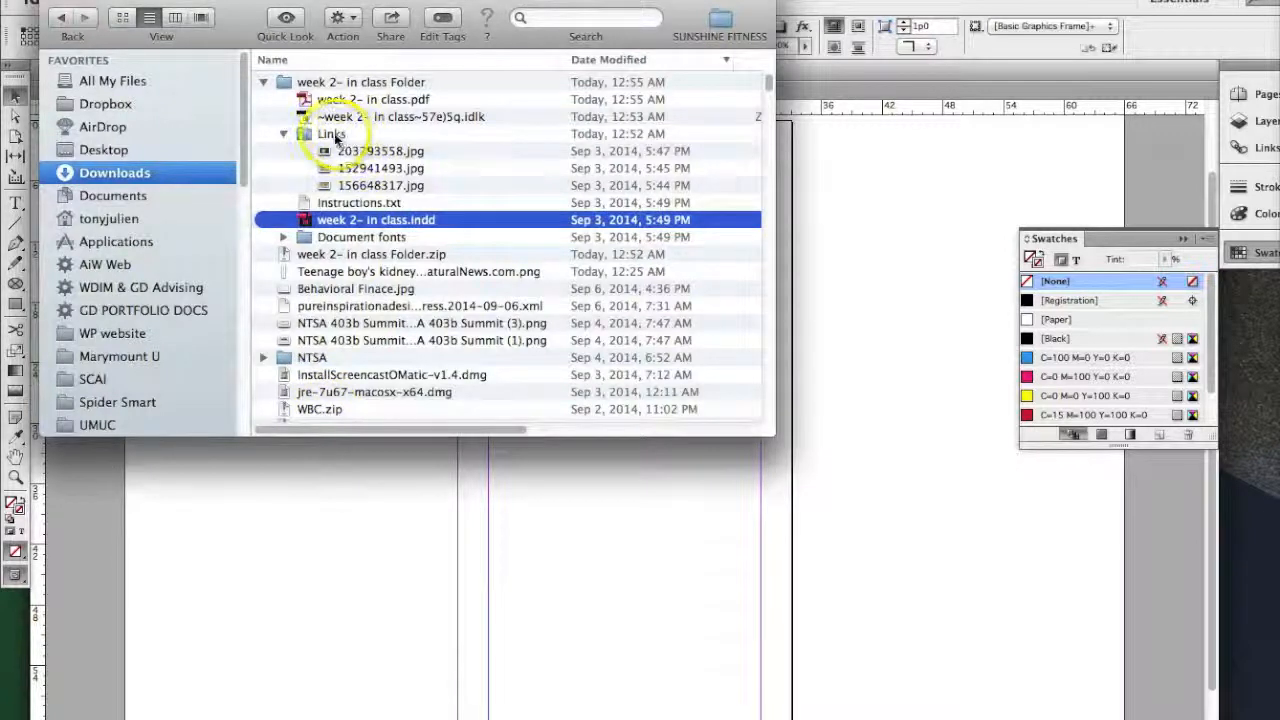
# Look through the three image files in the Links folder in Finder and return to the blank InDesign document.
pyautogui.doubleClick(333, 134)
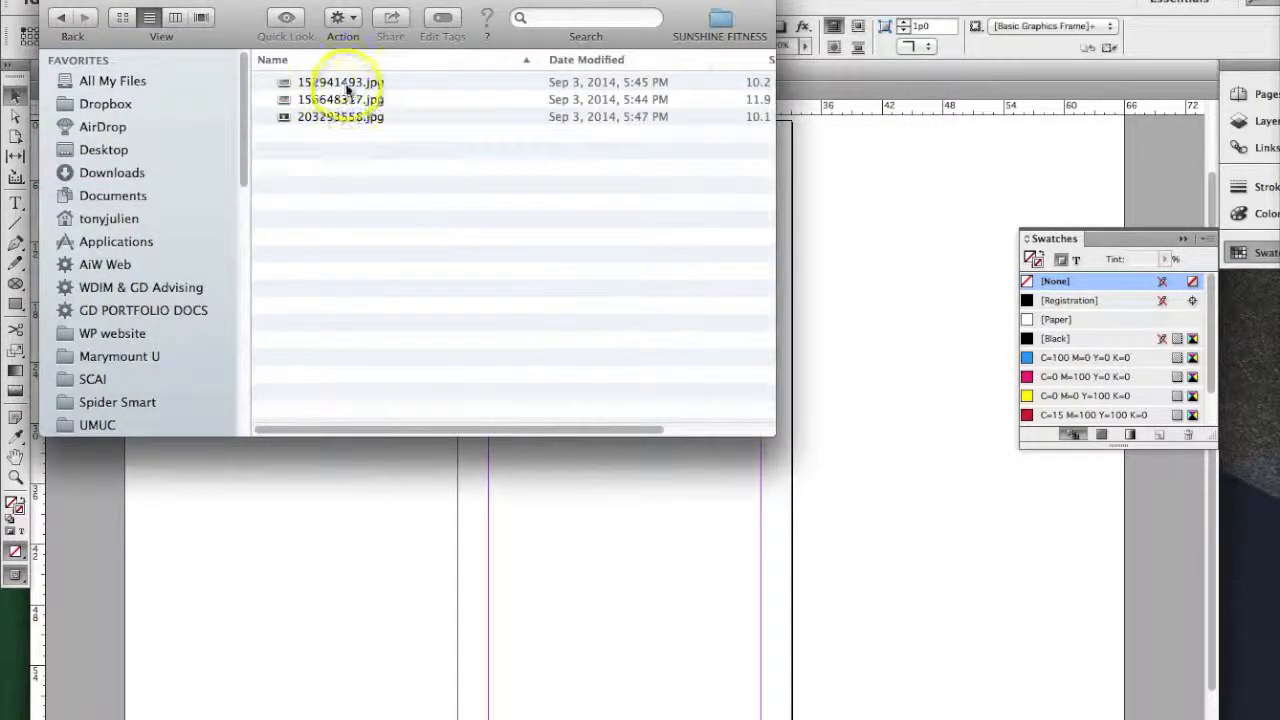
pyautogui.click(340, 84)
pyautogui.click(343, 100)
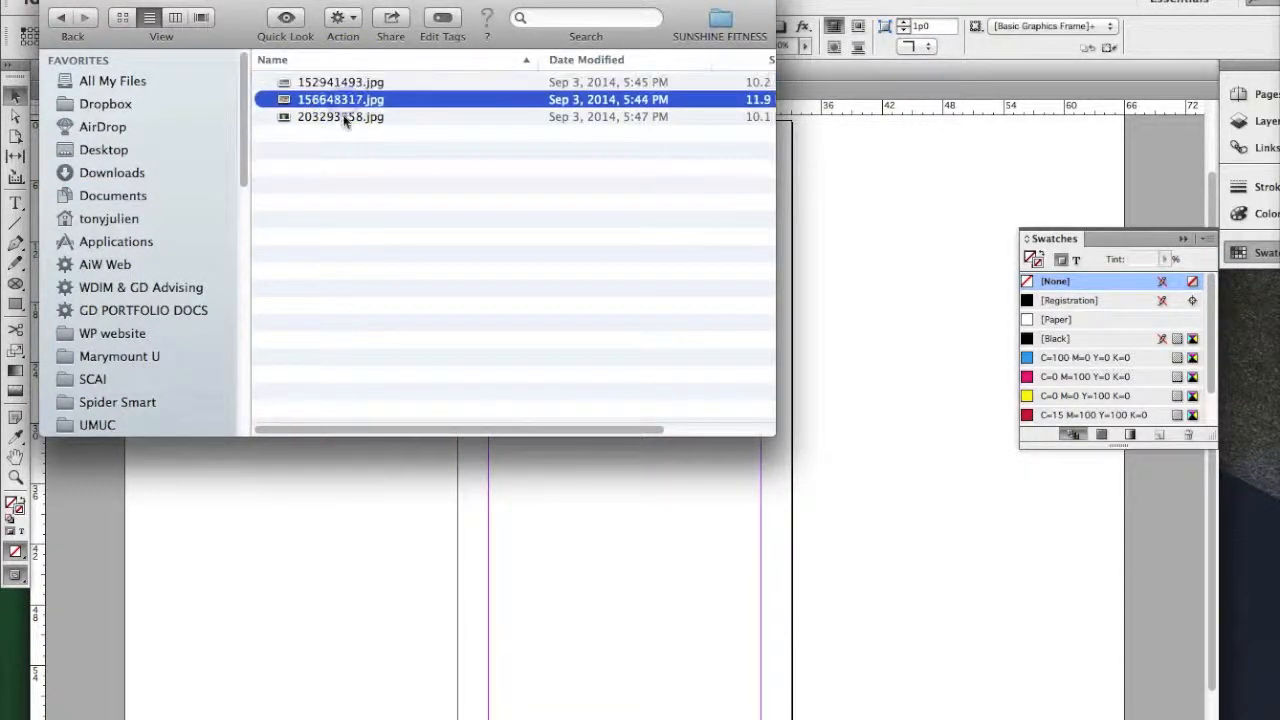
pyautogui.click(343, 116)
pyautogui.click(367, 474)
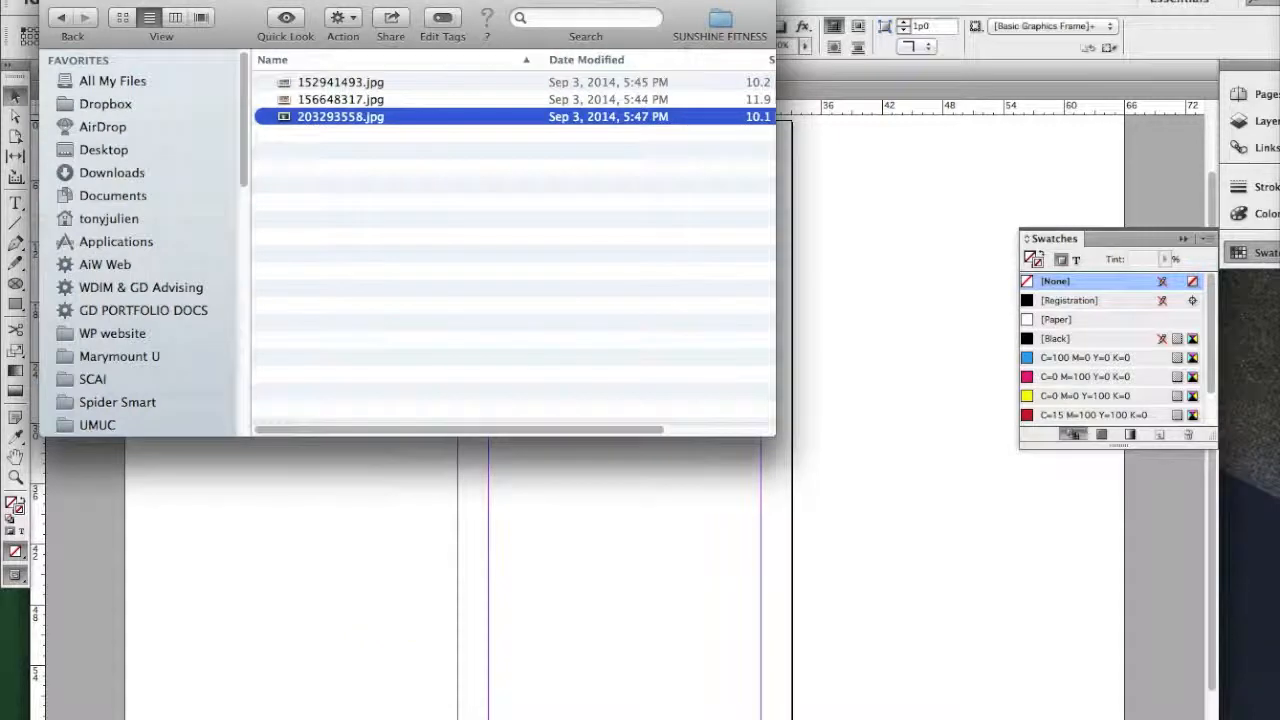
pyautogui.click(405, 690)
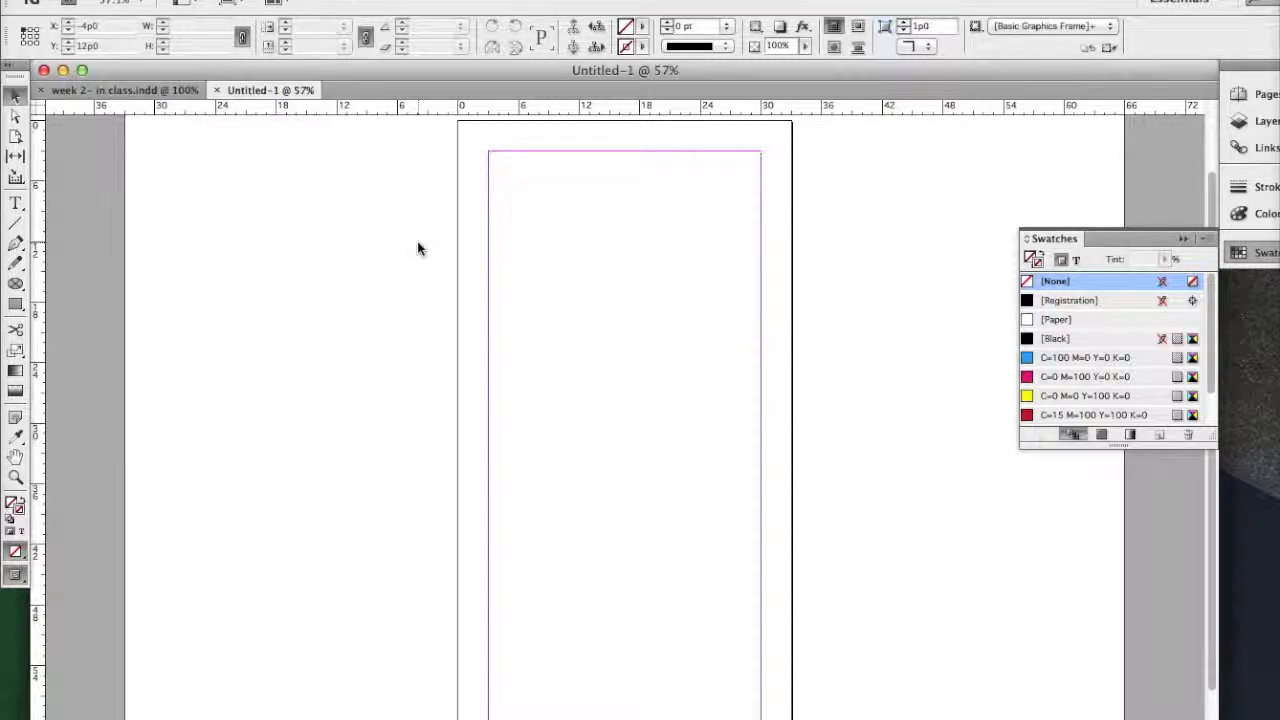
pyautogui.click(277, 296)
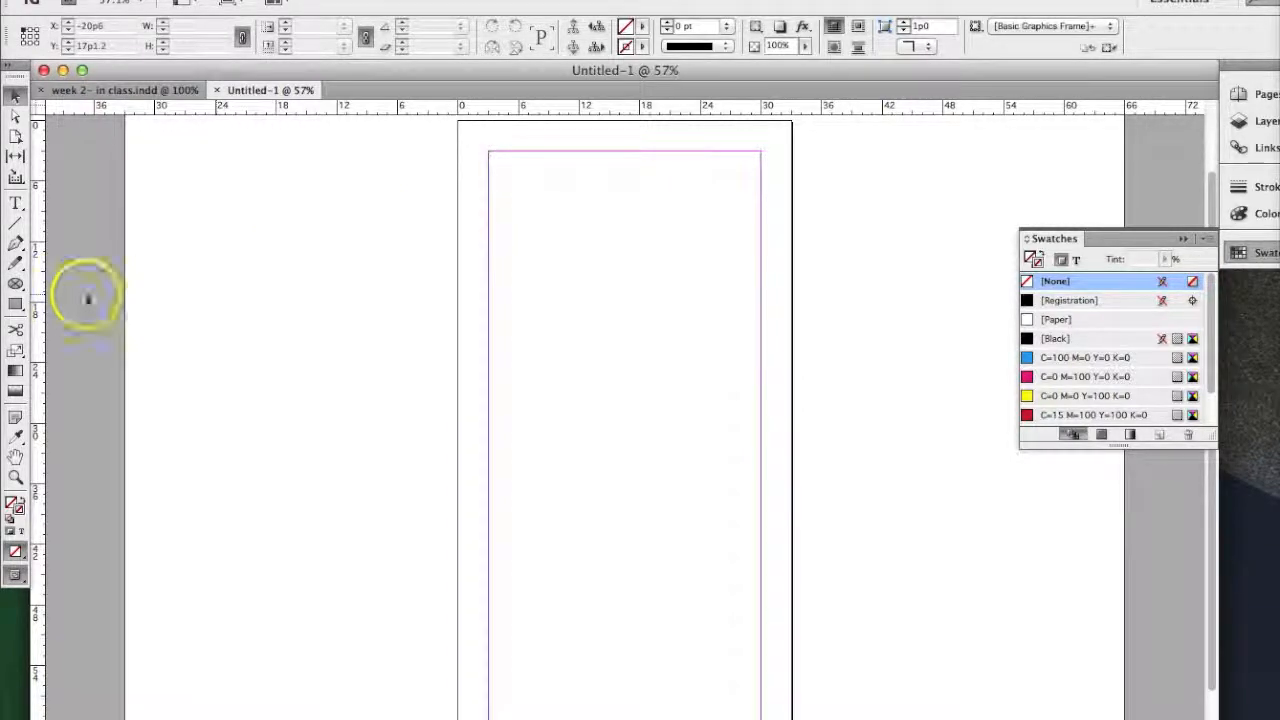
pyautogui.click(16, 305)
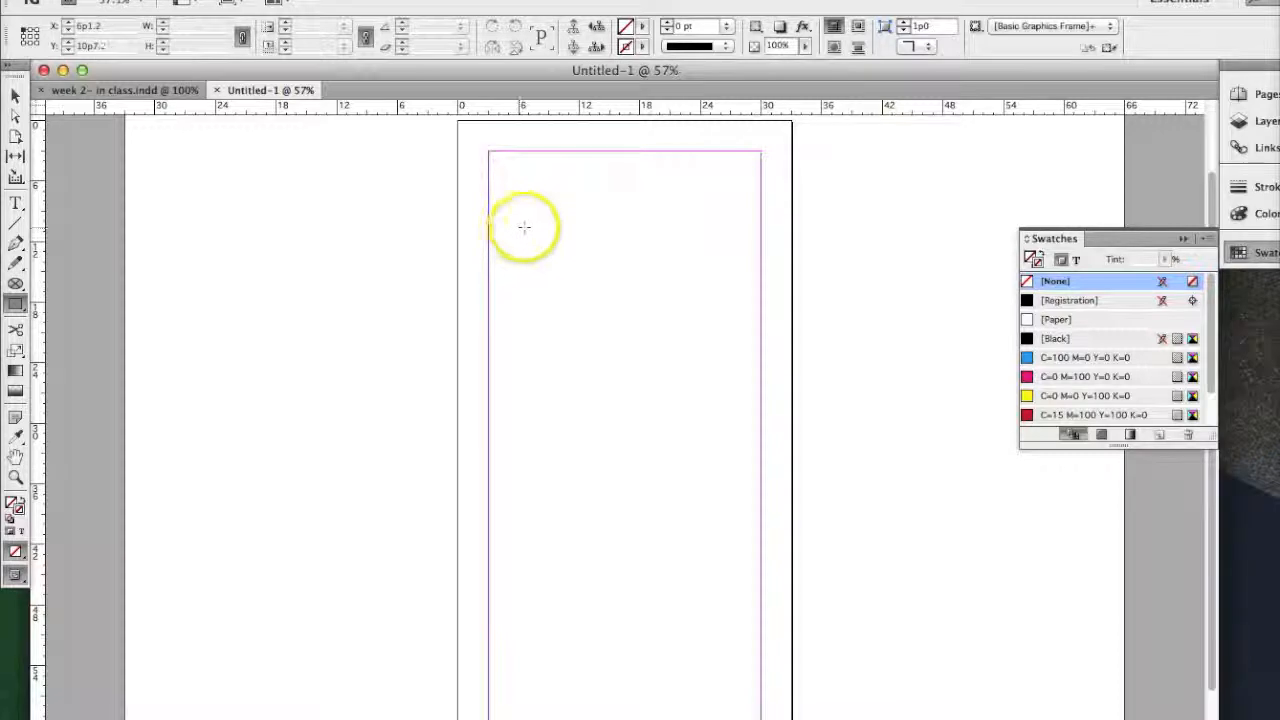
pyautogui.click(524, 227)
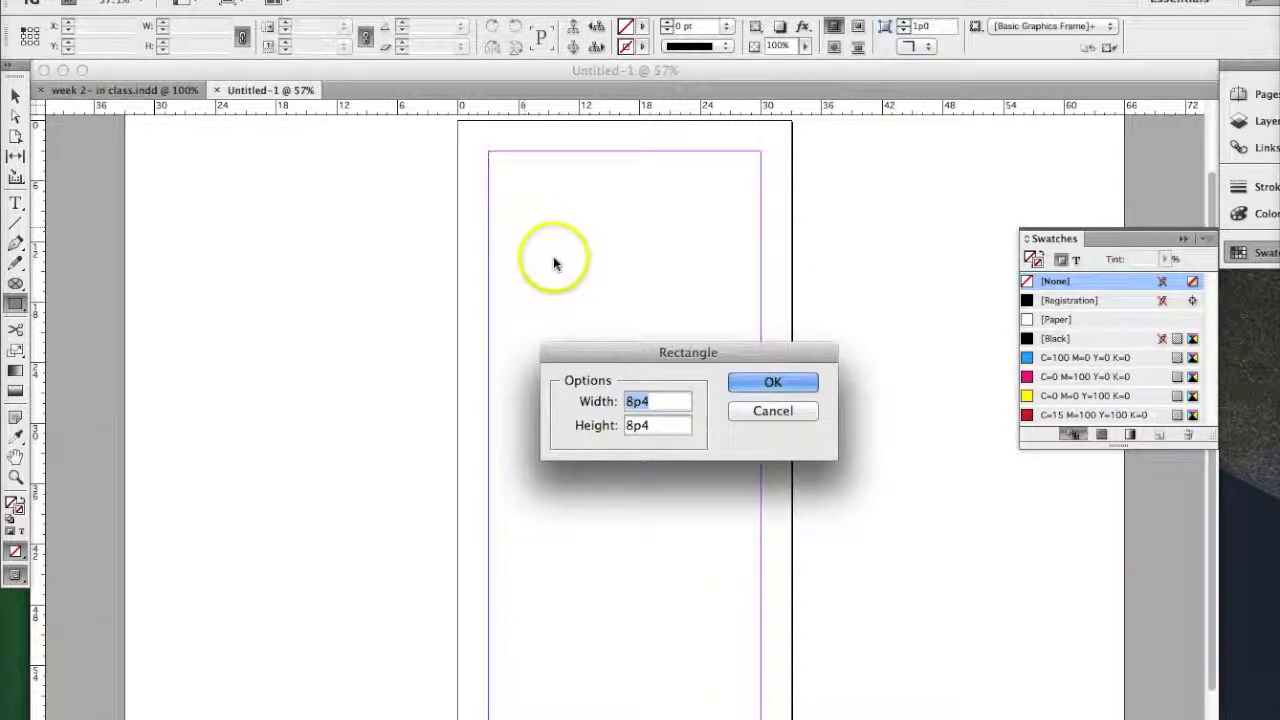
pyautogui.click(774, 413)
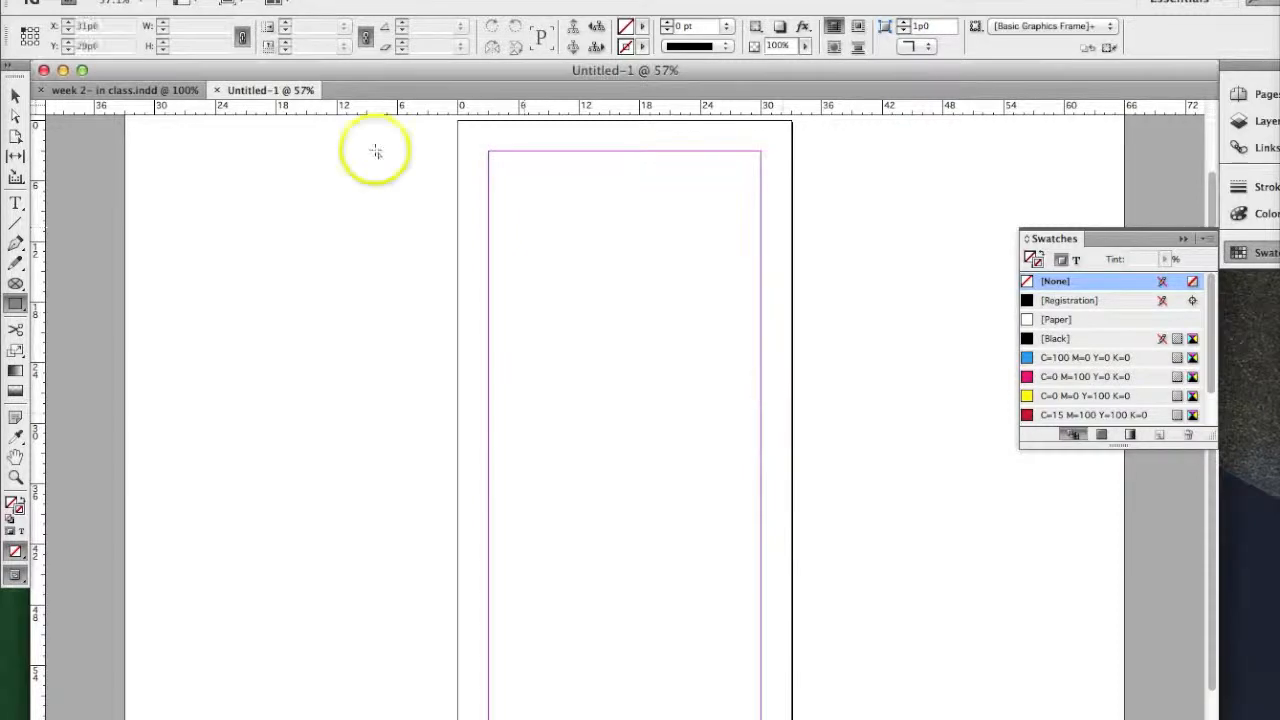
# Set both the horizontal and vertical ruler units to Inches in the Units & Increments preferences.
pyautogui.click(80, 0)
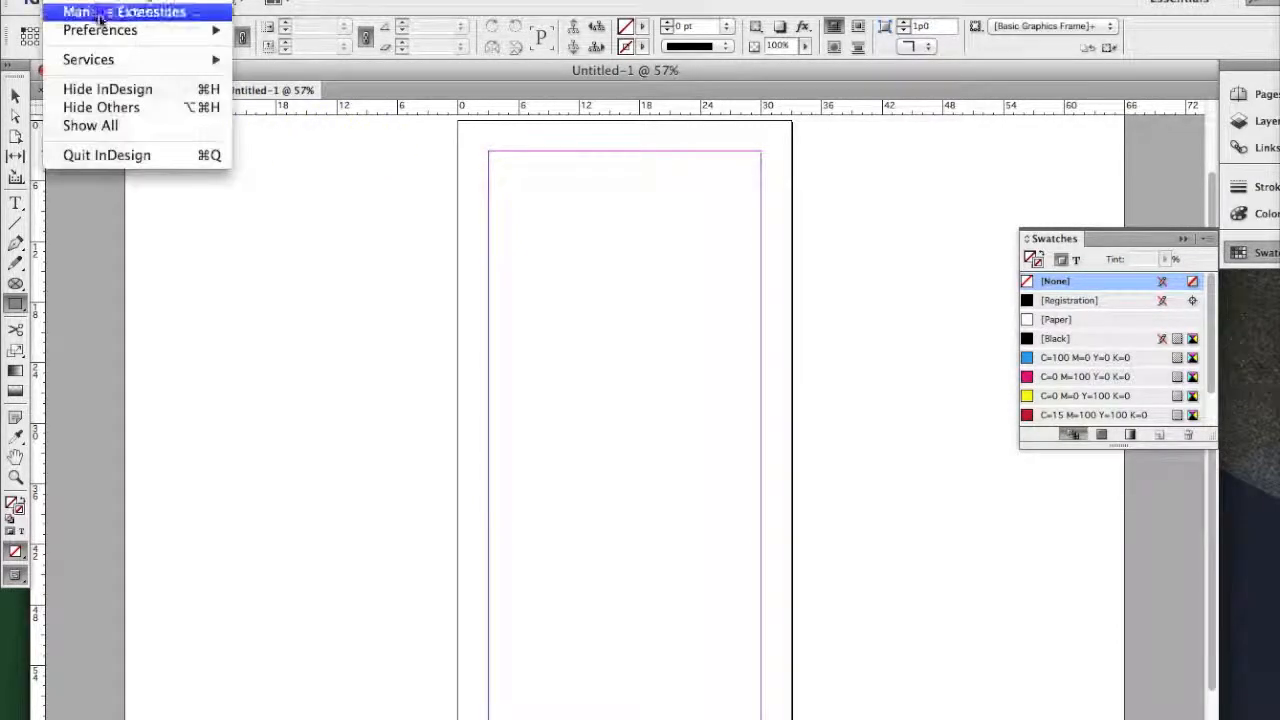
pyautogui.moveTo(140, 30)
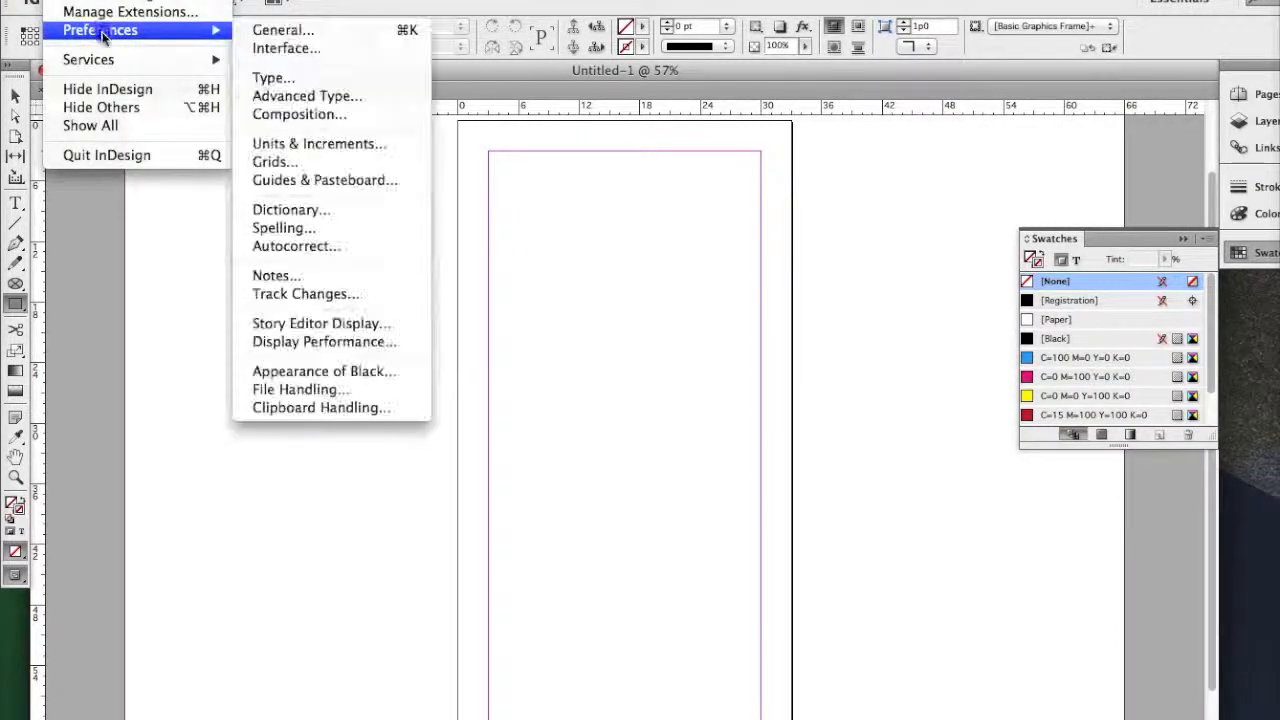
pyautogui.click(271, 145)
pyautogui.click(705, 226)
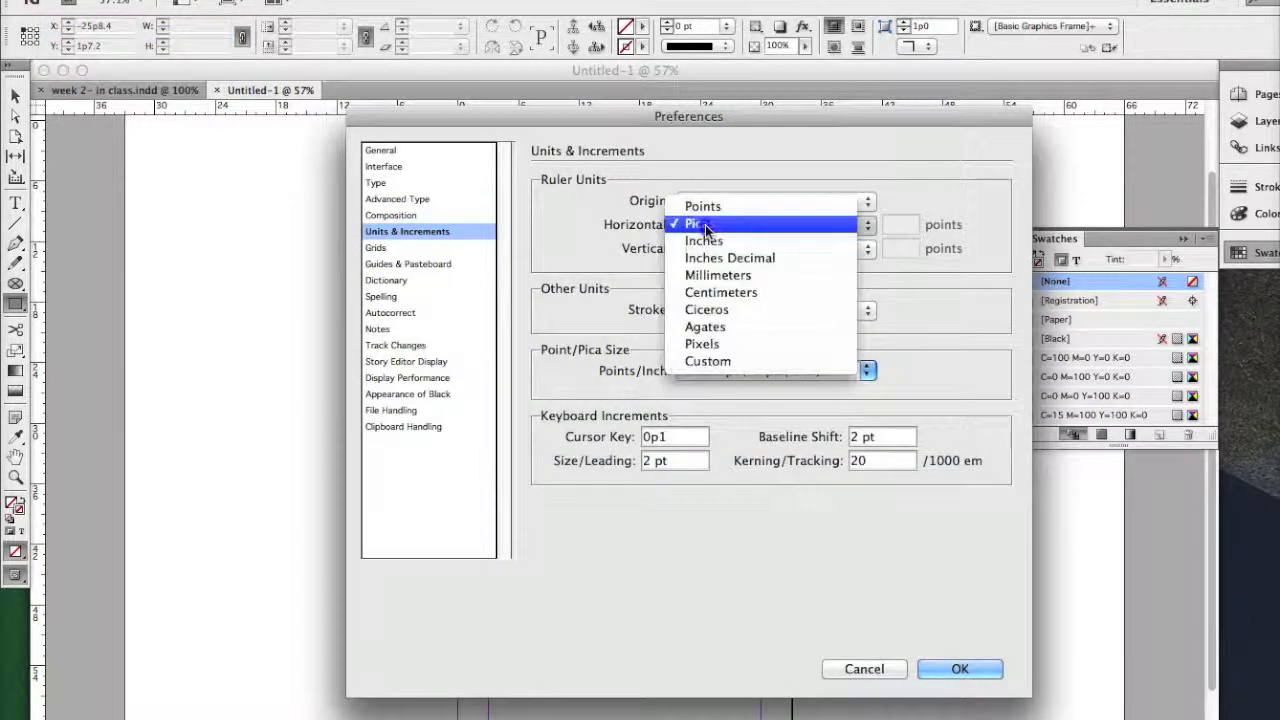
pyautogui.click(704, 241)
pyautogui.click(705, 248)
pyautogui.click(700, 264)
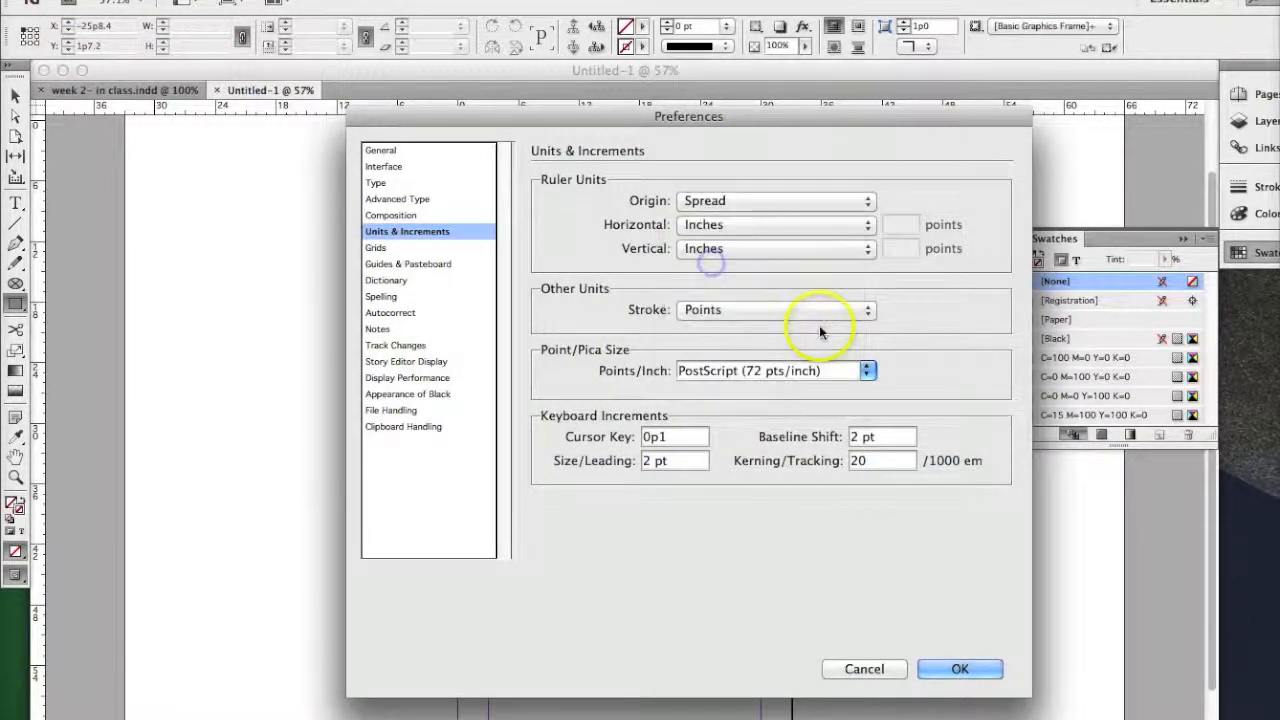
pyautogui.click(940, 670)
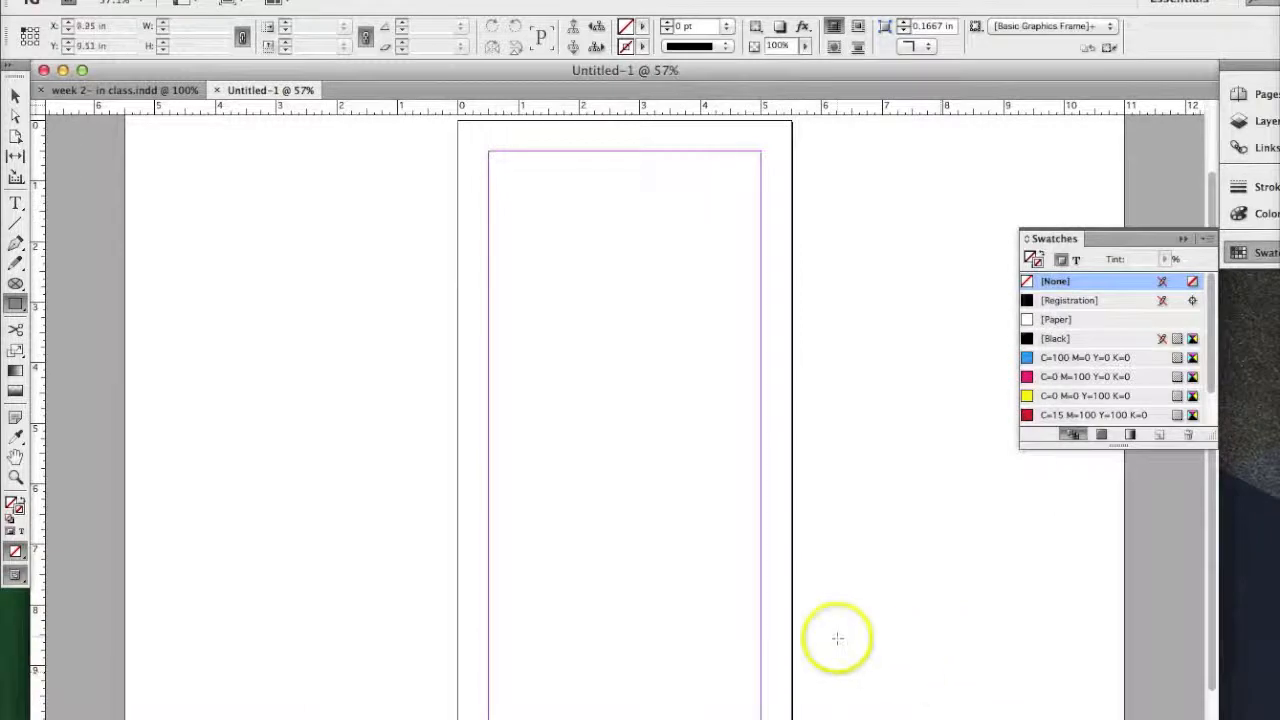
# Create a rectangle 2.5 in wide and 1.5 in high in the upper part of the page.
pyautogui.click(550, 262)
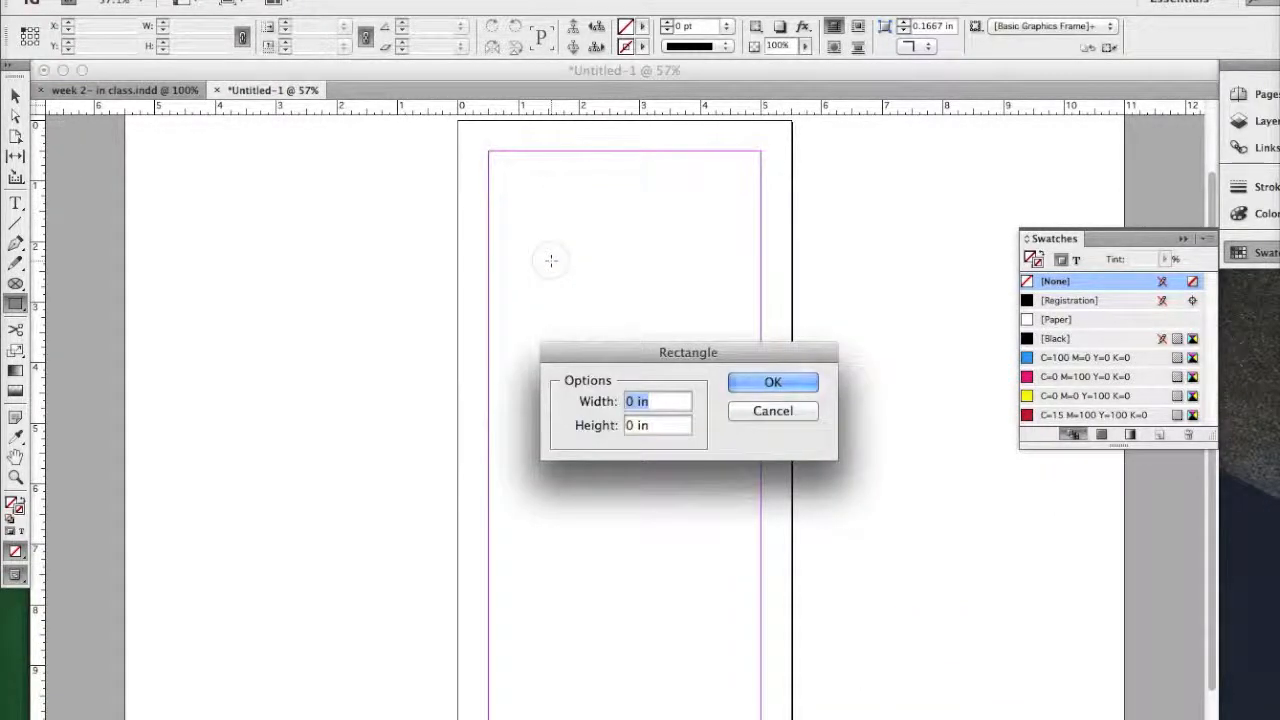
pyautogui.write('2.5')
pyautogui.click(634, 426)
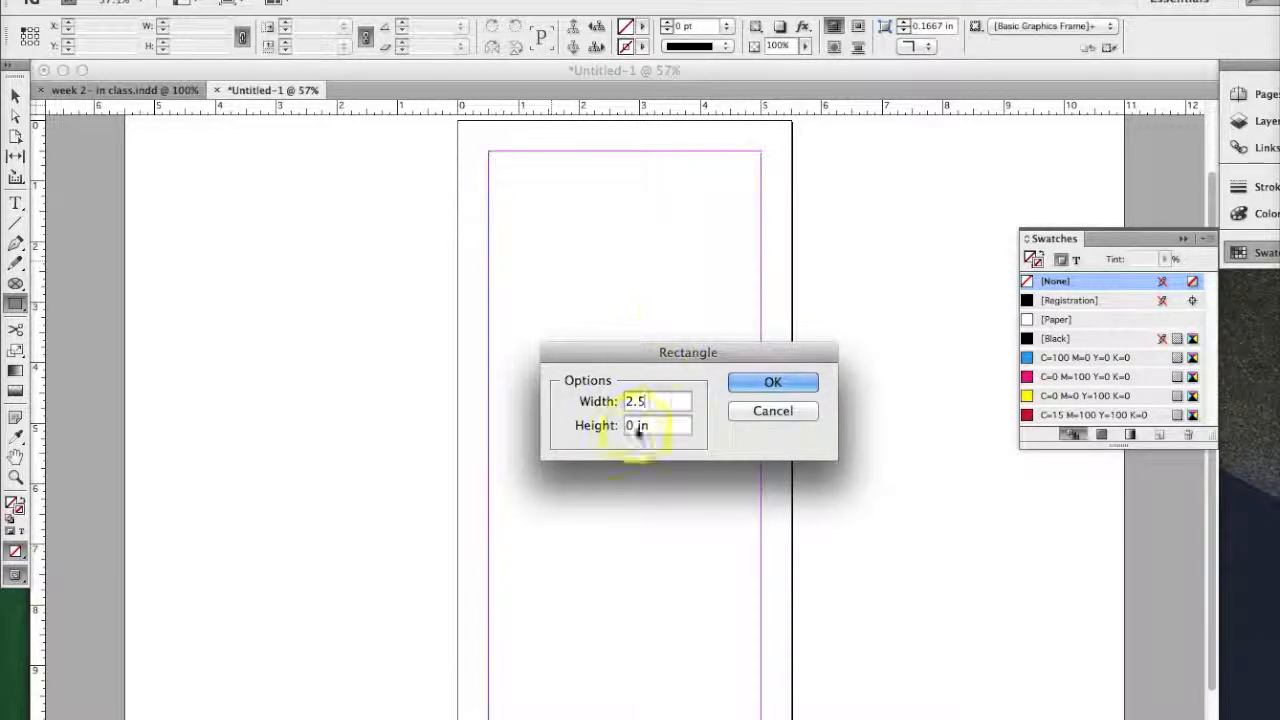
pyautogui.write('1.5')
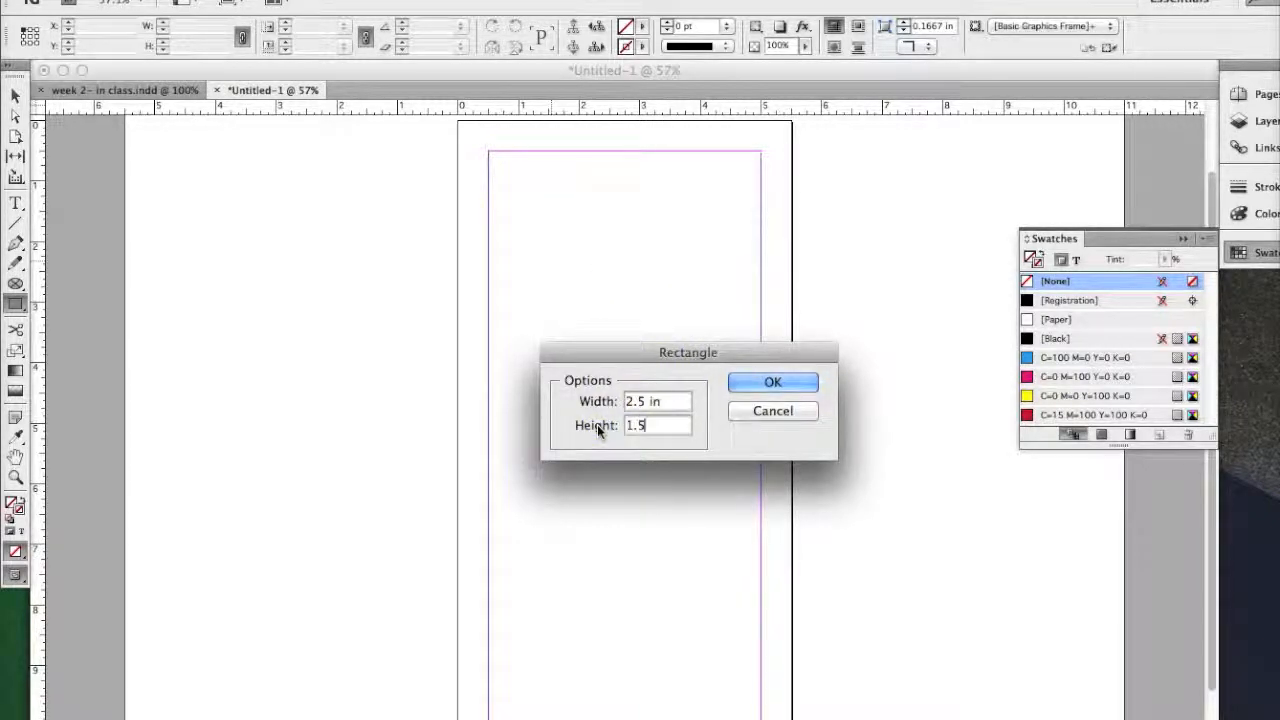
pyautogui.click(748, 388)
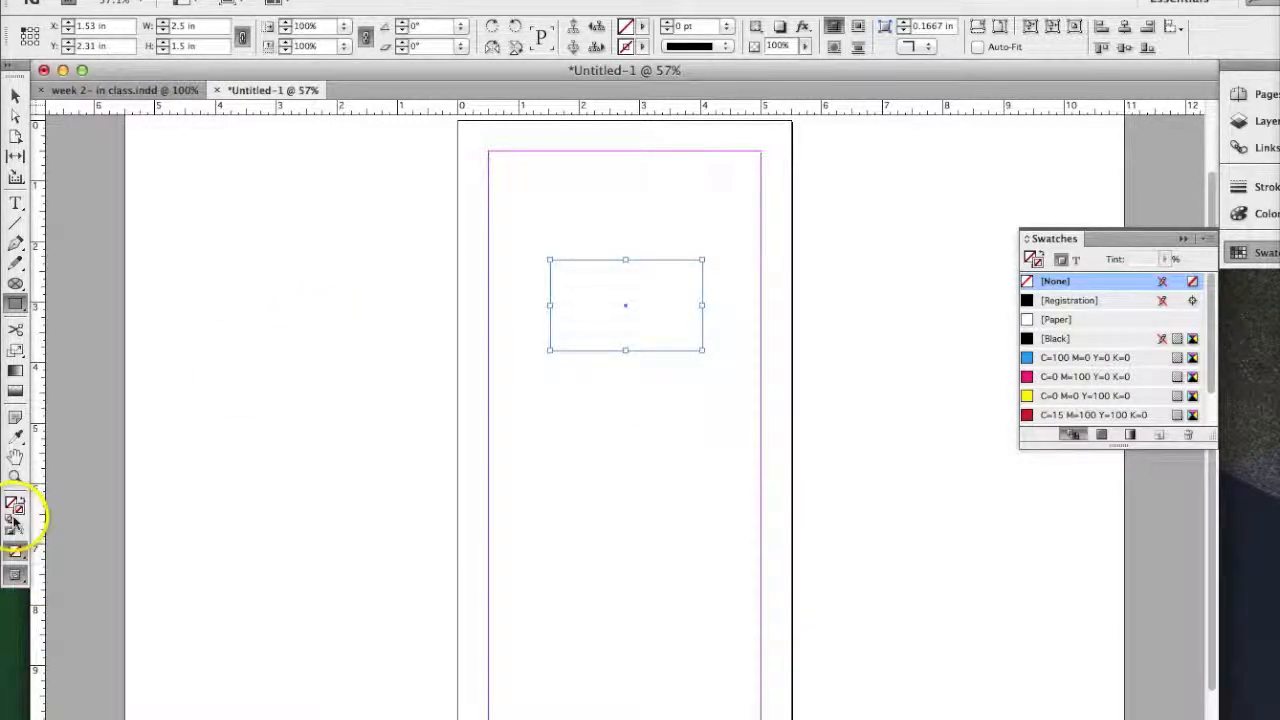
# Apply the default fill and black 1 pt stroke to the rectangle and move it up to about X 1.49 in, Y 1.21 in.
pyautogui.click(10, 518)
pyautogui.click(15, 94)
pyautogui.click(575, 287)
pyautogui.moveTo(623, 303); pyautogui.dragTo(626, 238)
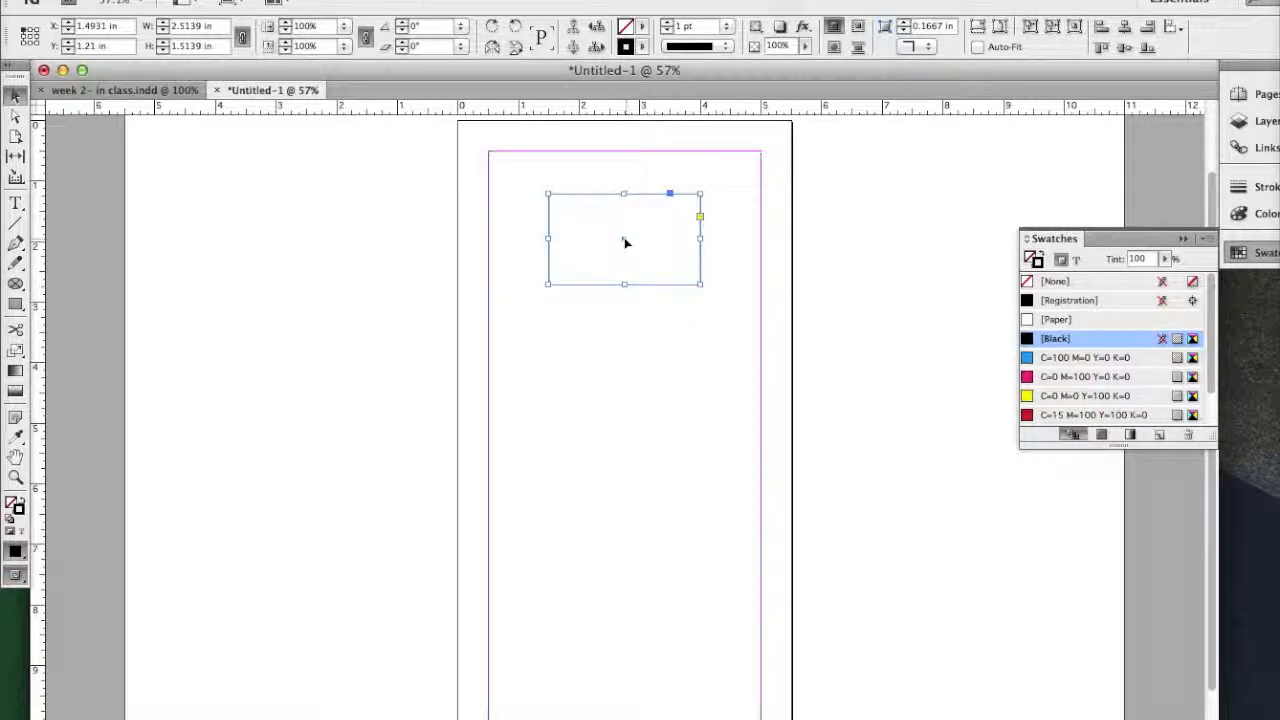
# Make two copies of the rectangle below it, placing the middle one toward the left margin and the lowest one toward the right margin.
pyautogui.moveTo(625, 240); pyautogui.dragTo(627, 371)
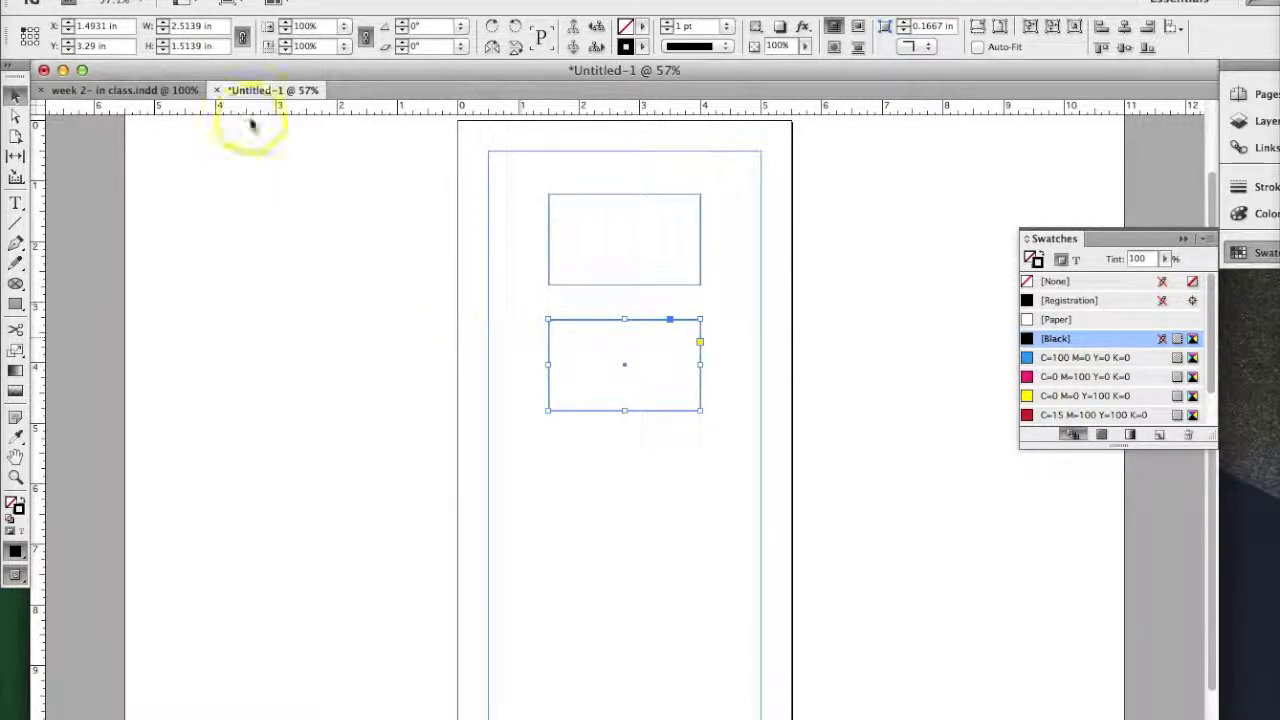
pyautogui.click(180, 1)
pyautogui.click(199, 60)
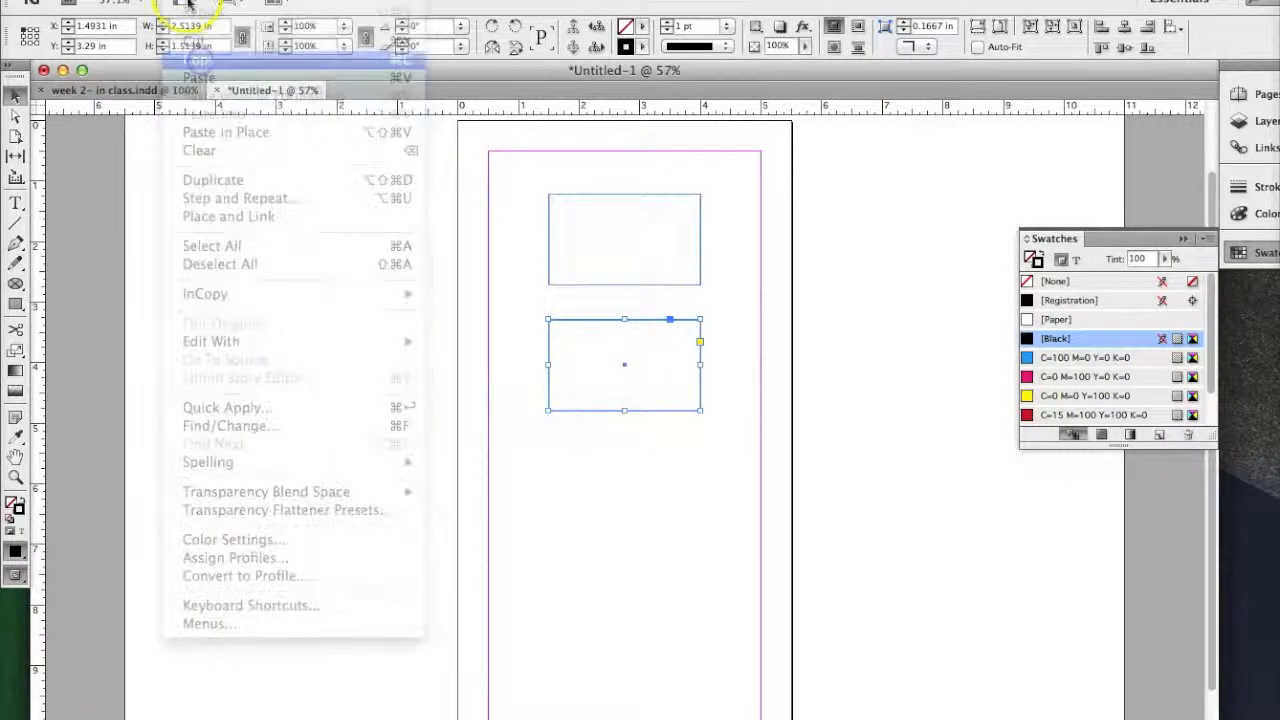
pyautogui.click(180, 1)
pyautogui.click(199, 77)
pyautogui.click(623, 443)
pyautogui.moveTo(623, 443); pyautogui.dragTo(667, 504)
pyautogui.moveTo(620, 318); pyautogui.dragTo(584, 321)
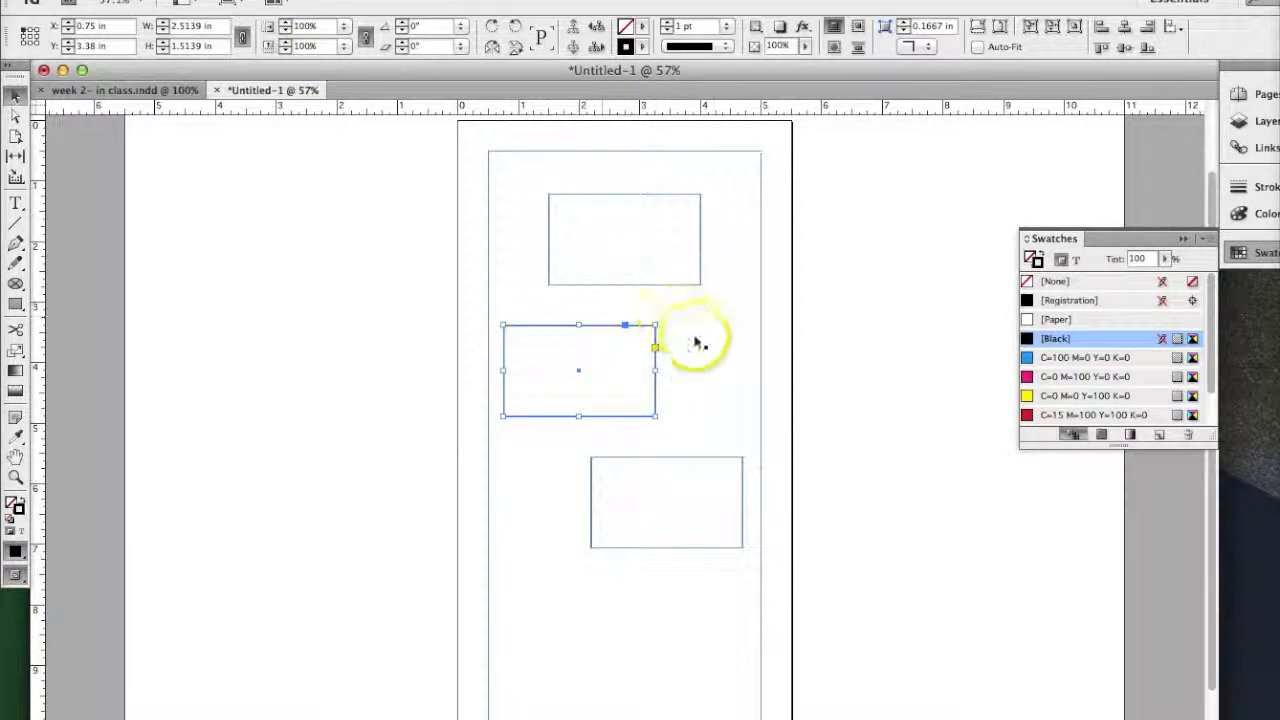
# Delete the large empty text frame that fills the page margins and select the middle rectangle.
pyautogui.moveTo(527, 178); pyautogui.dragTo(574, 246)
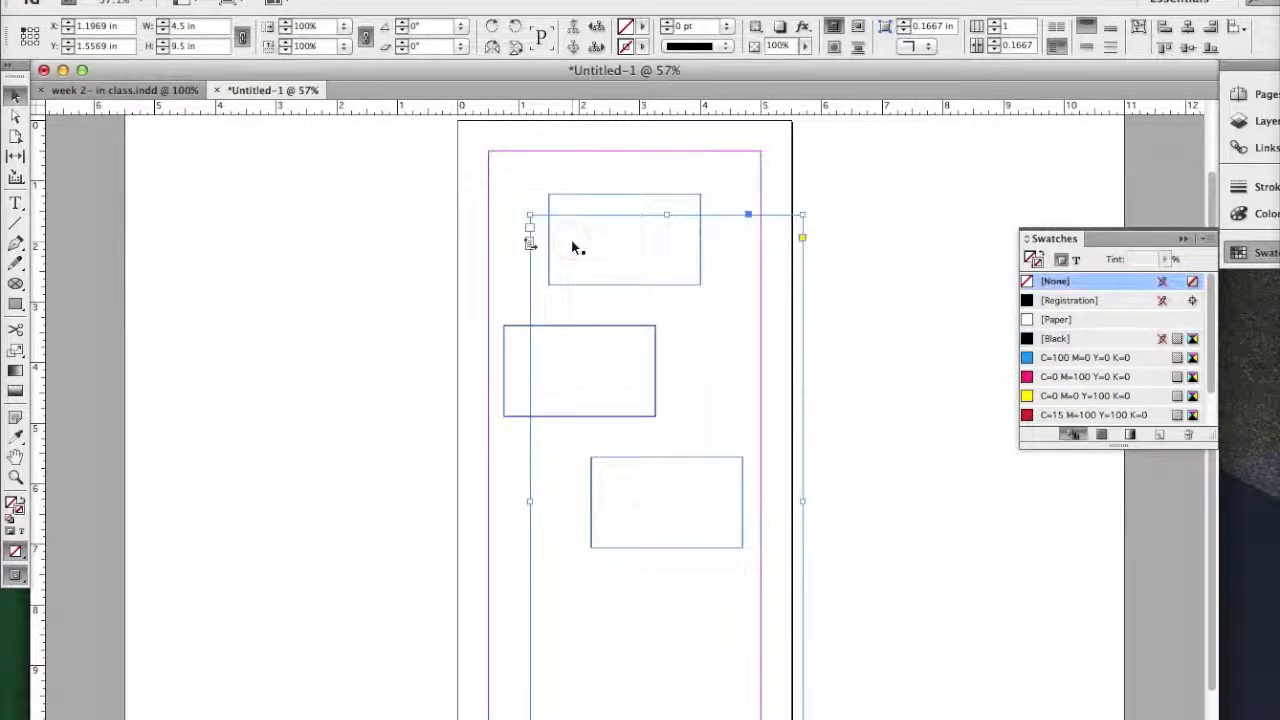
pyautogui.press('Delete')
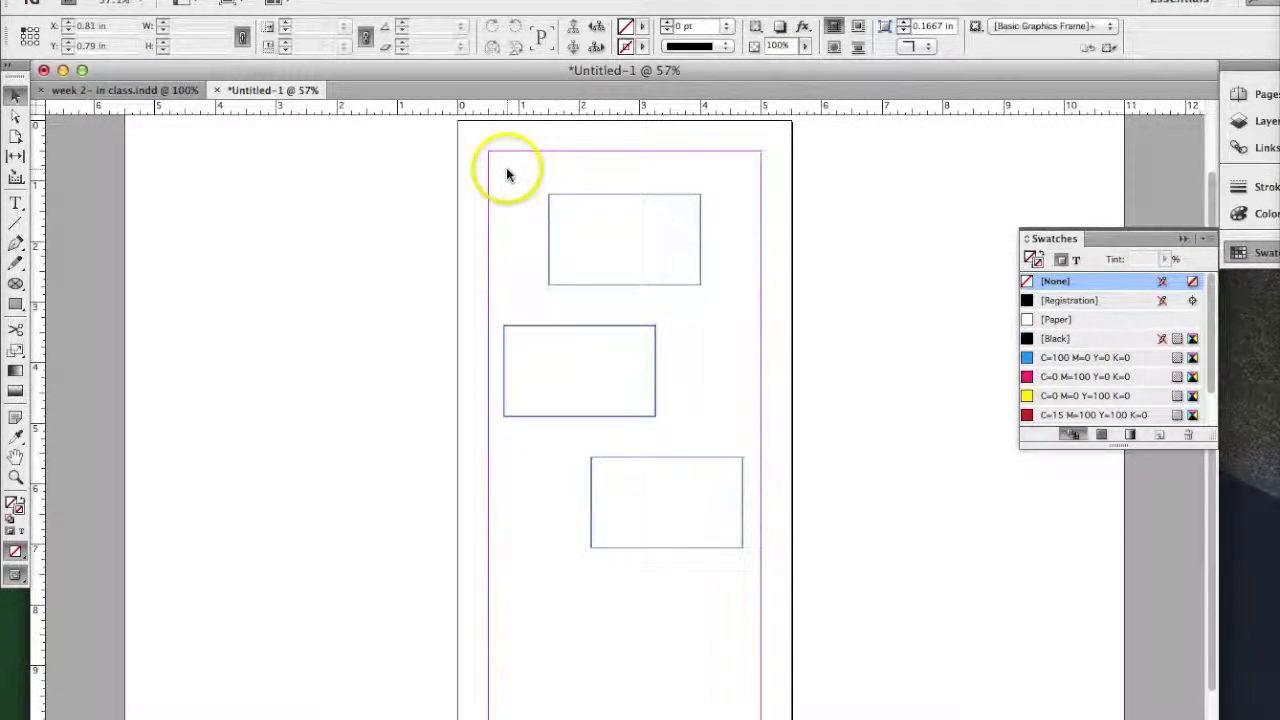
pyautogui.click(559, 194)
pyautogui.click(551, 325)
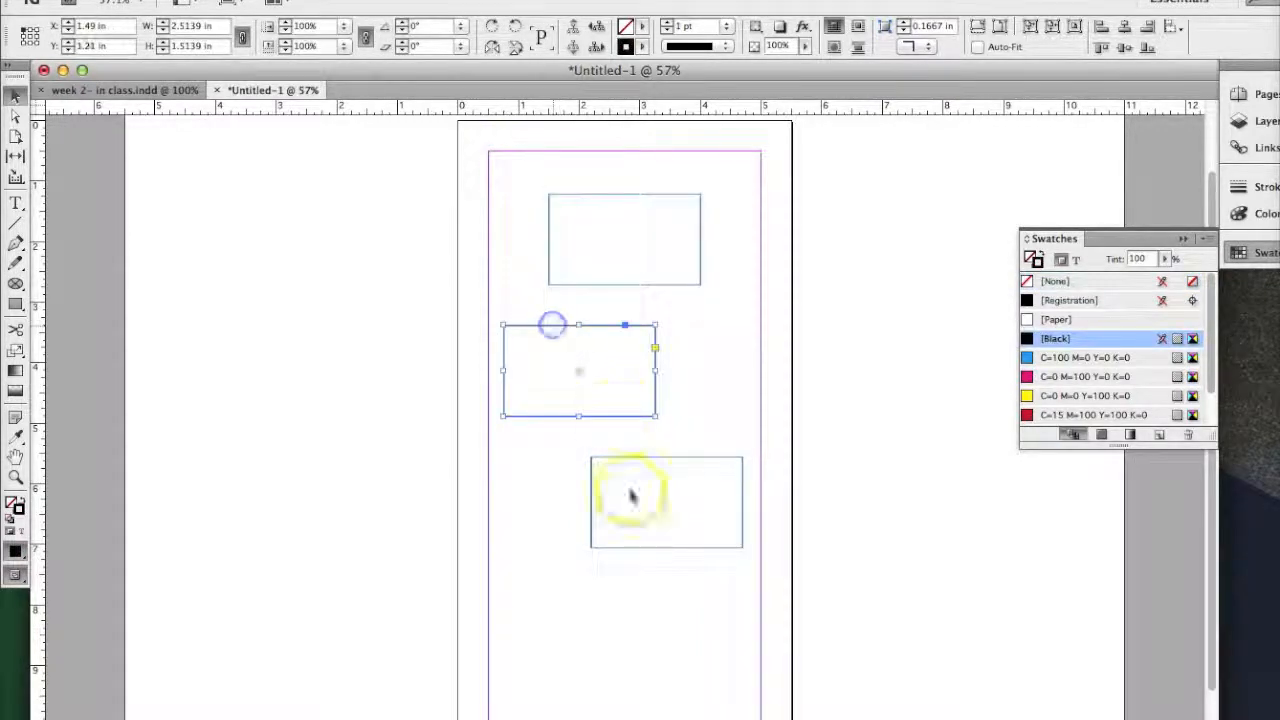
# Select all three rectangles, align them on their horizontal centers and distribute their vertical centers evenly.
pyautogui.click(619, 457)
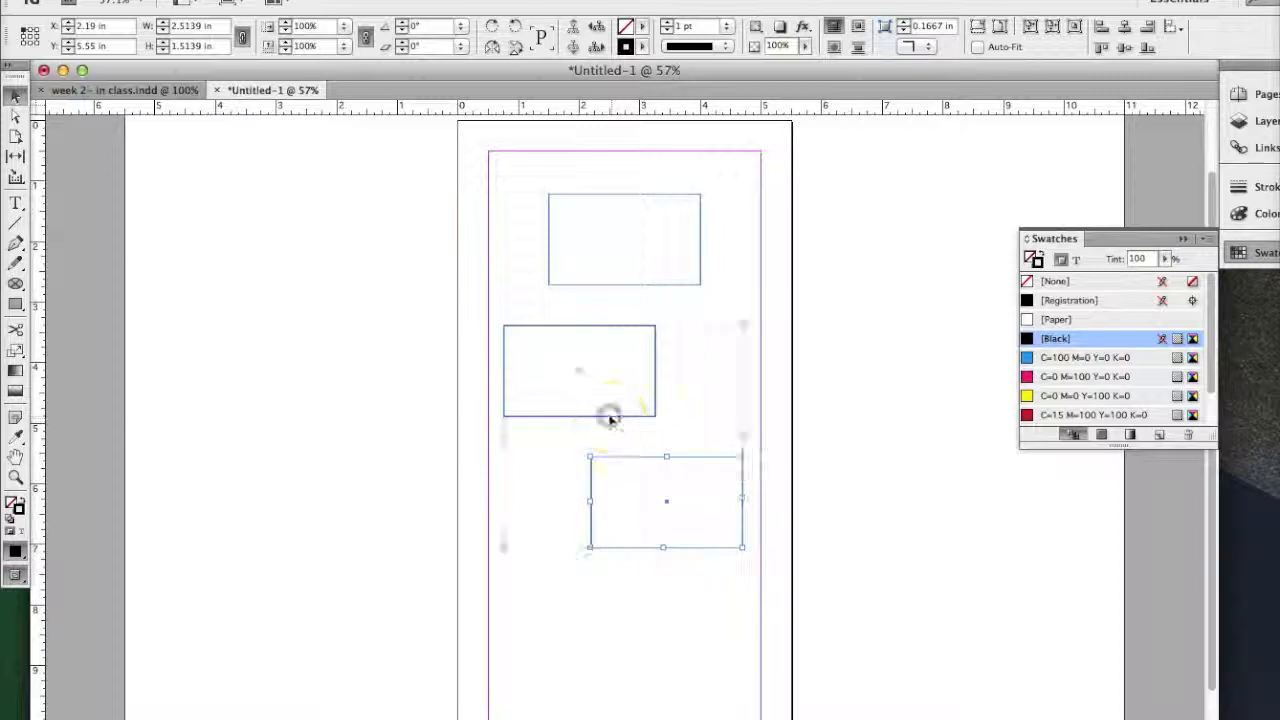
pyautogui.keyDown('shift'); pyautogui.click(607, 416); pyautogui.keyUp('shift')
pyautogui.keyDown('shift'); pyautogui.click(603, 284); pyautogui.keyUp('shift')
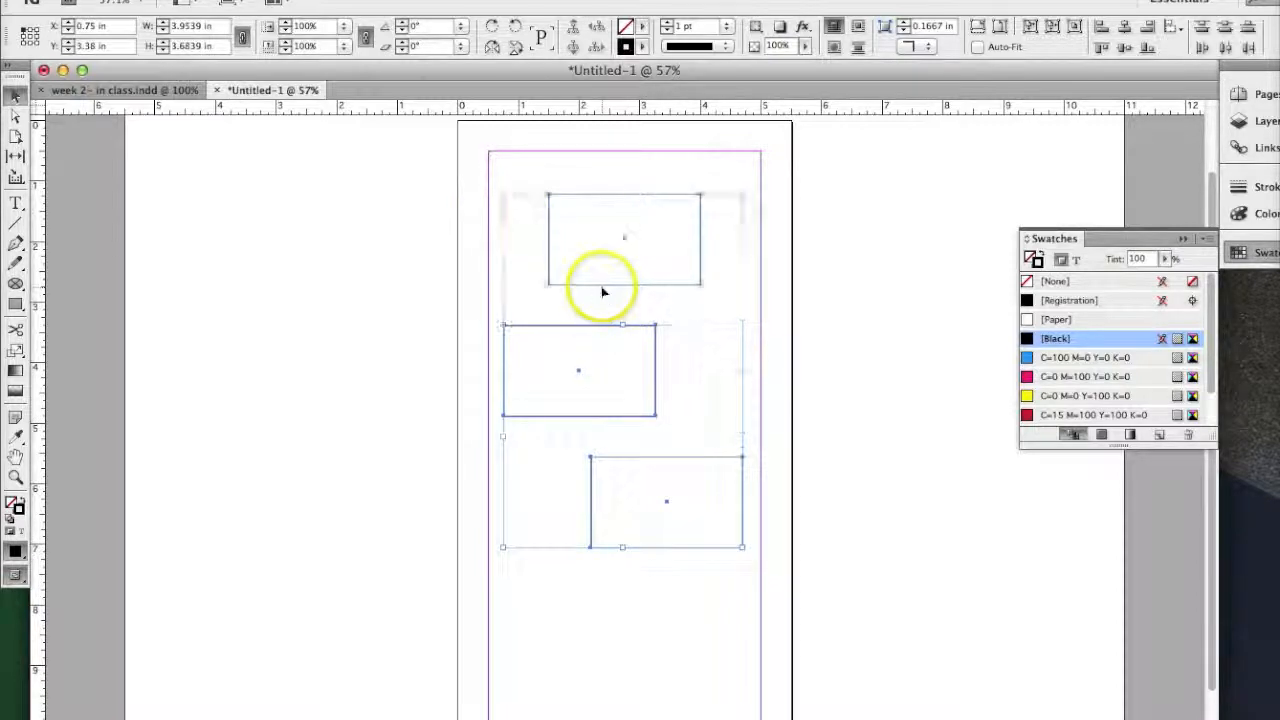
pyautogui.click(551, 180)
pyautogui.moveTo(512, 165); pyautogui.dragTo(742, 562)
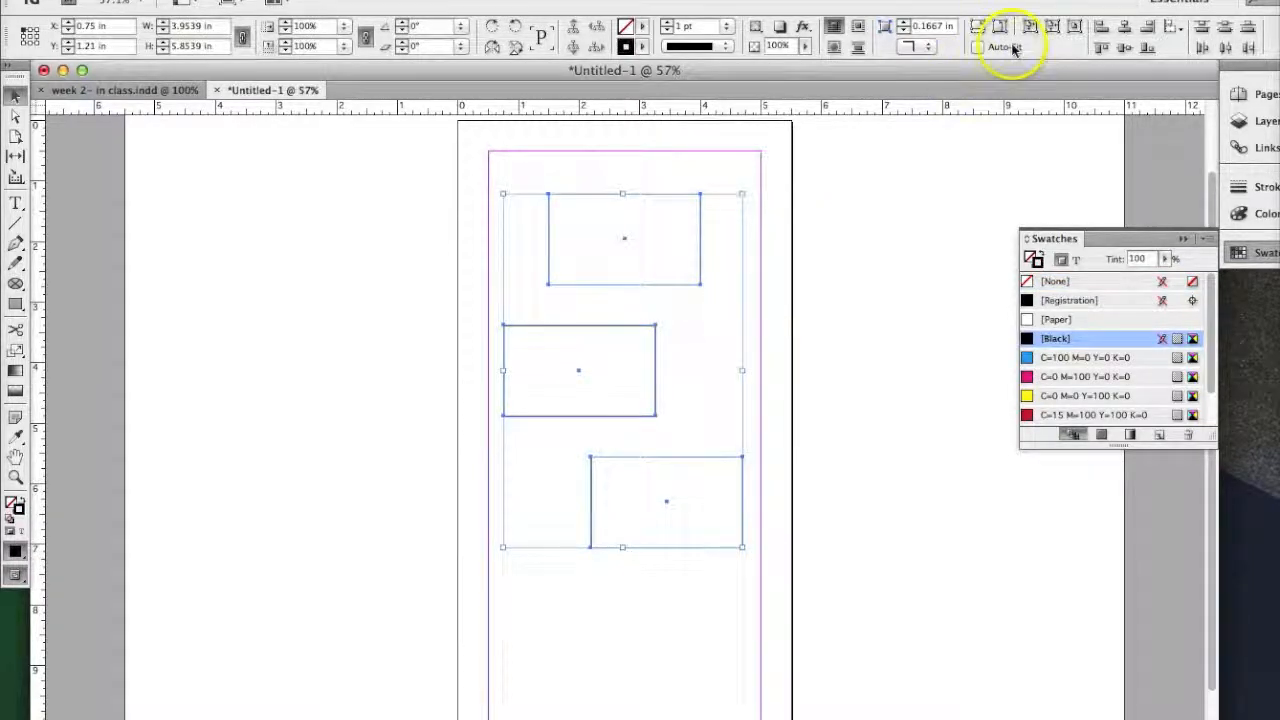
pyautogui.click(1125, 30)
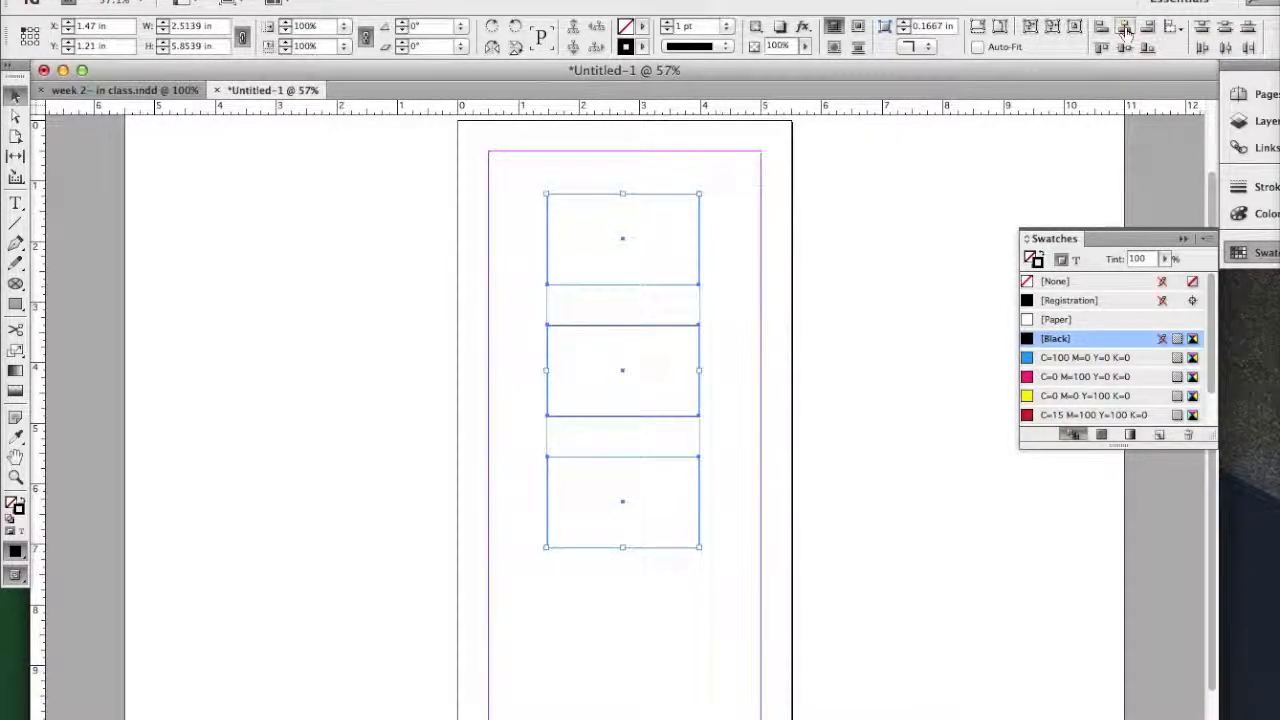
pyautogui.click(1224, 29)
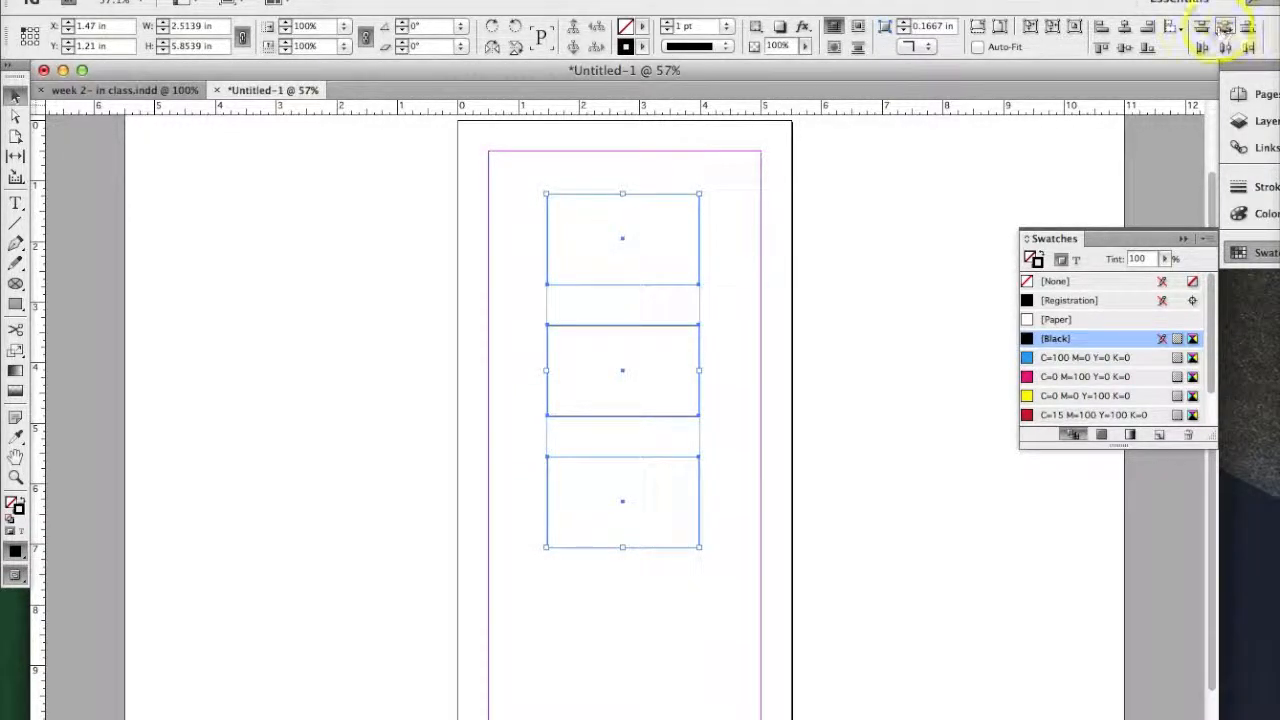
# Move the three aligned rectangles down together to about X 1.49 in, Y 1.81 in, centered across the page, and deselect them.
pyautogui.click(626, 372)
pyautogui.moveTo(626, 372); pyautogui.dragTo(630, 408)
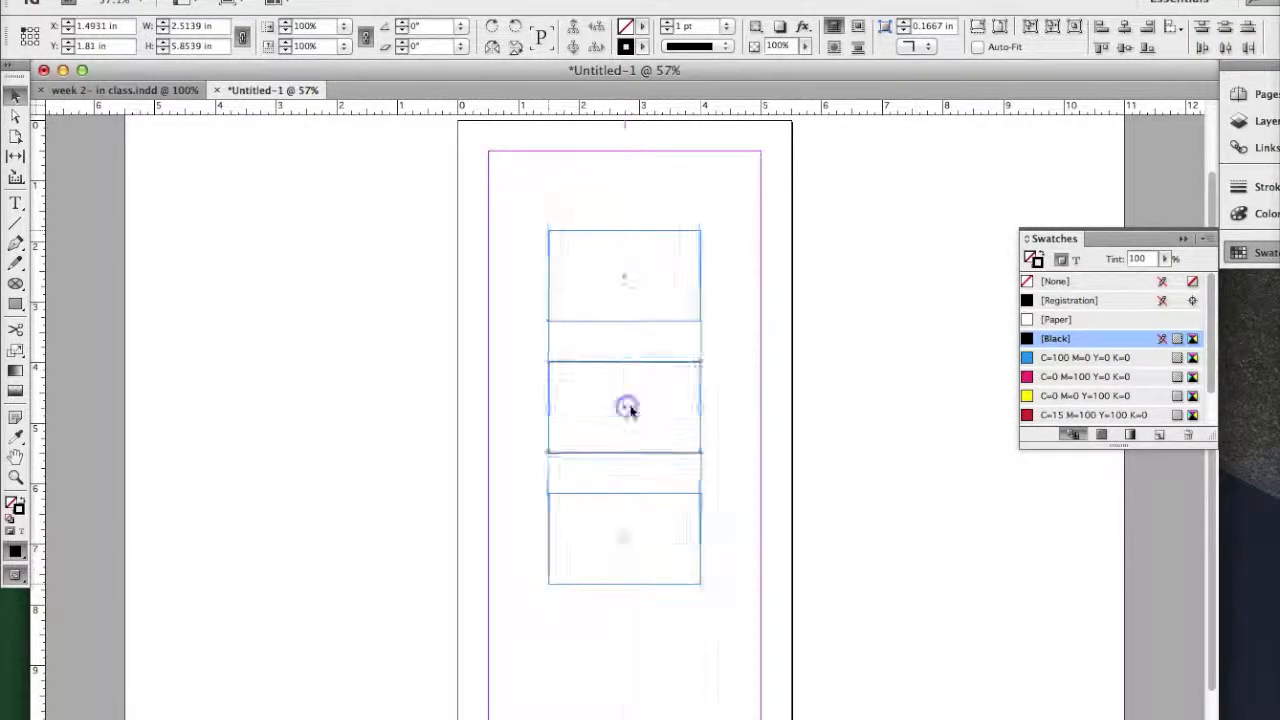
pyautogui.click(716, 391)
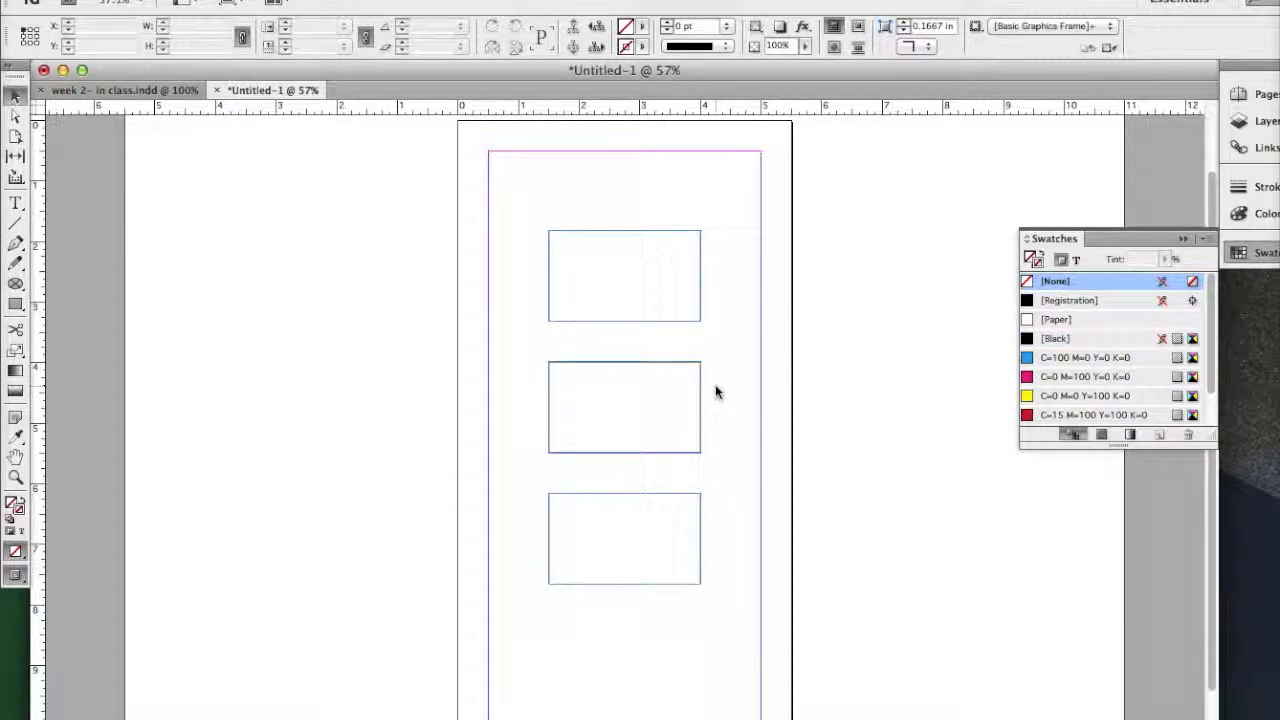
# Place 203293558.jpg from the Links folder of the week 2- in class Folder into the uppermost rectangle.
pyautogui.click(591, 234)
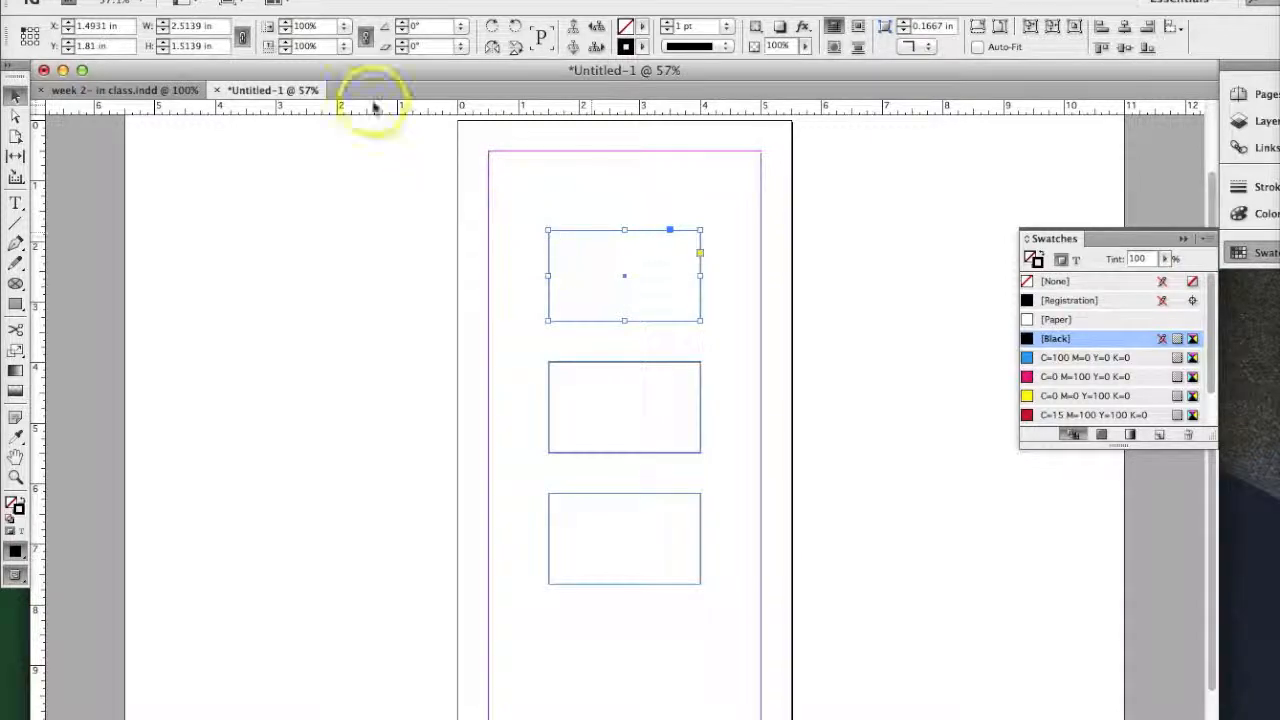
pyautogui.click(195, 3)
pyautogui.moveTo(142, 0)
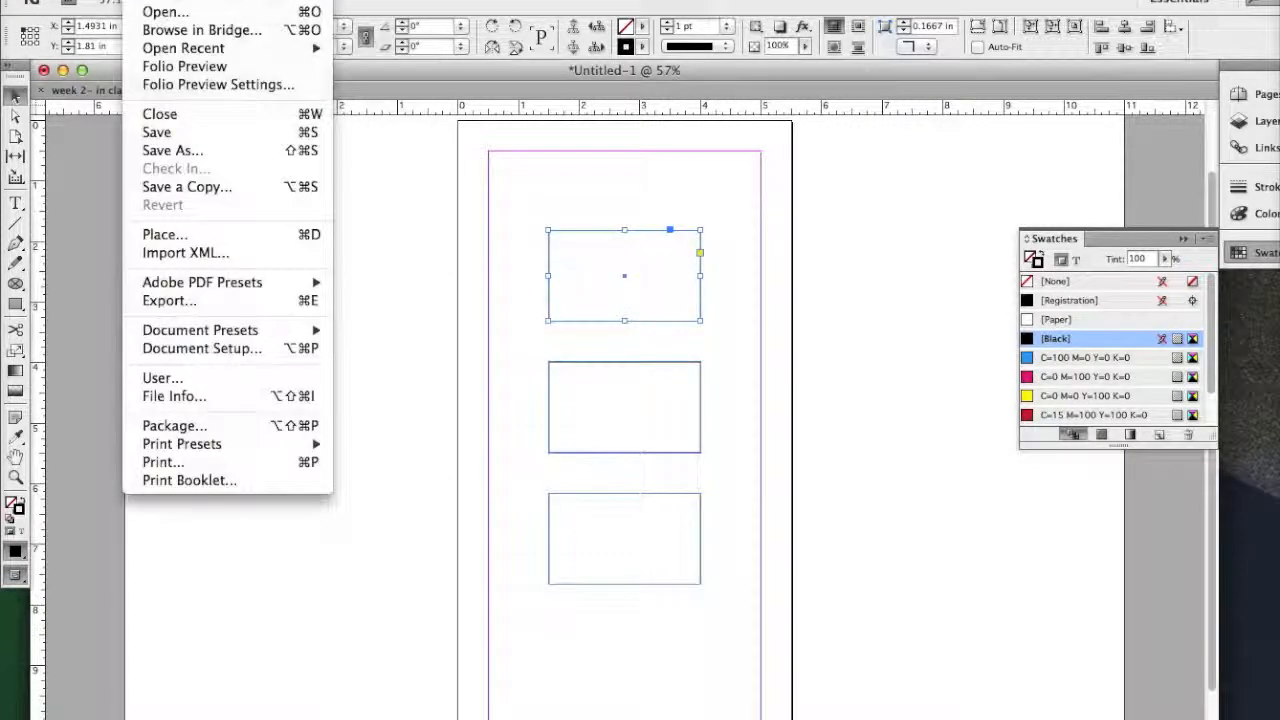
pyautogui.click(163, 236)
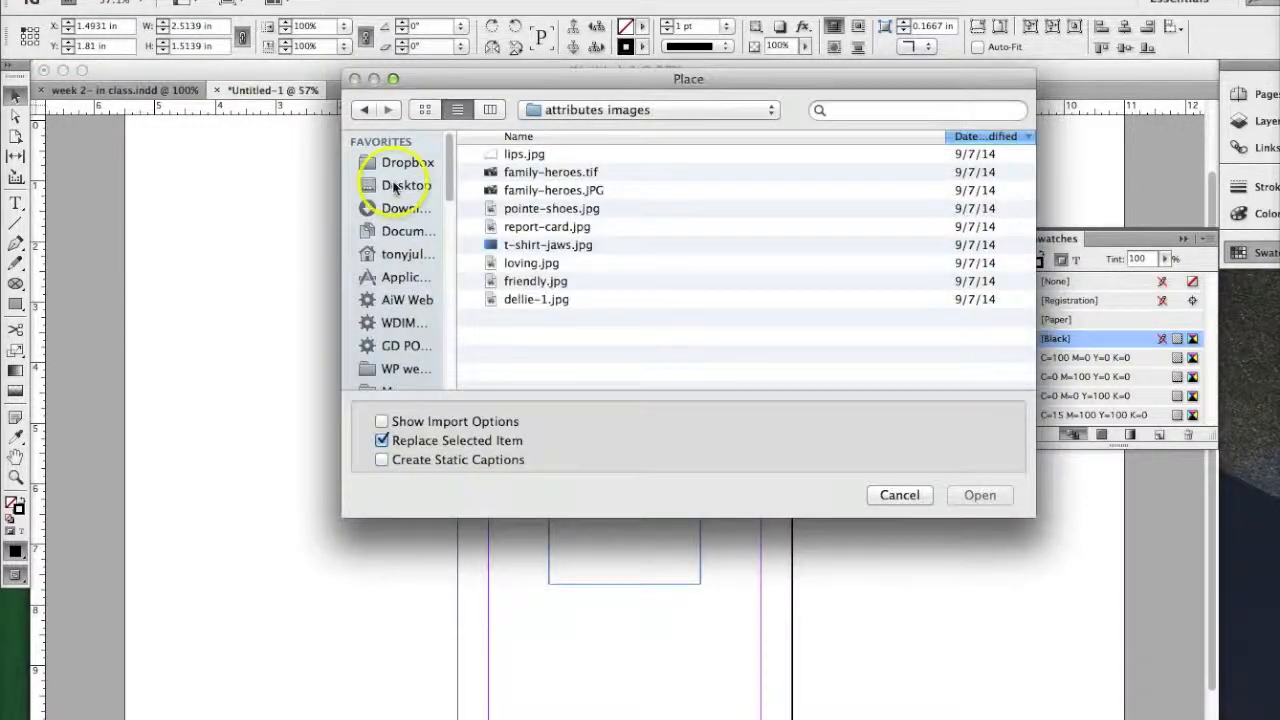
pyautogui.click(566, 110)
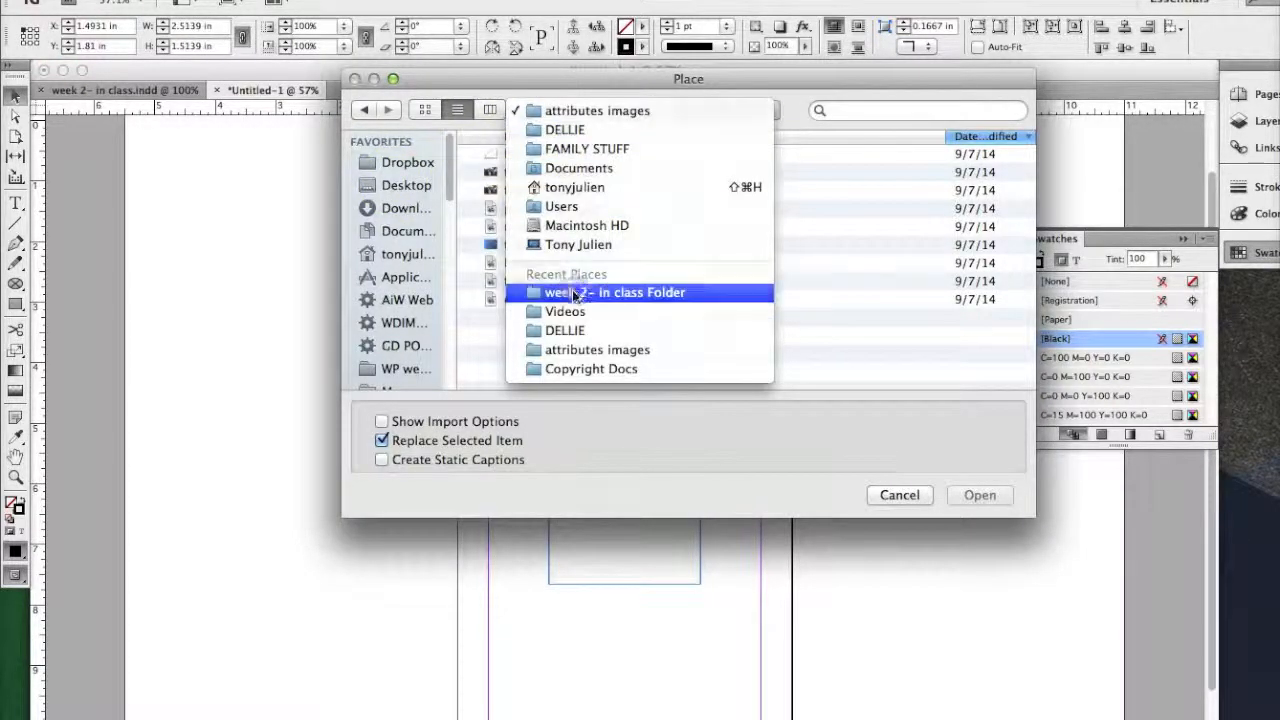
pyautogui.click(571, 292)
pyautogui.doubleClick(518, 191)
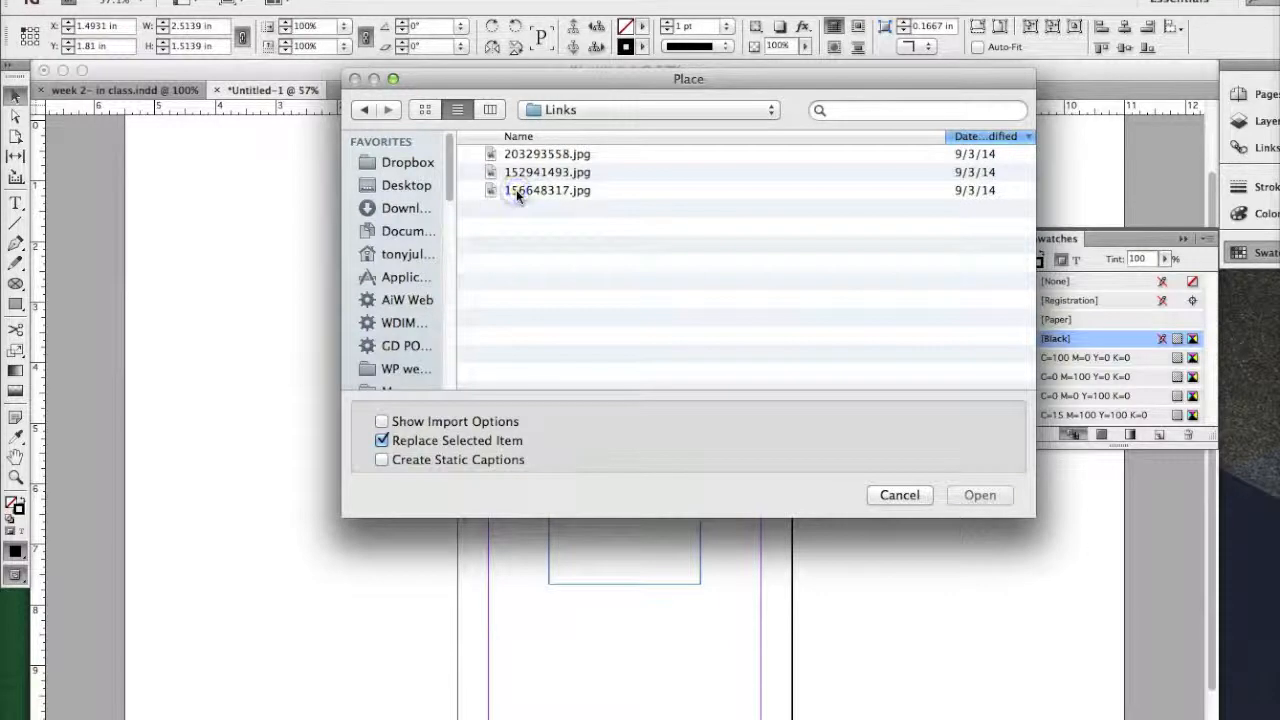
pyautogui.click(525, 155)
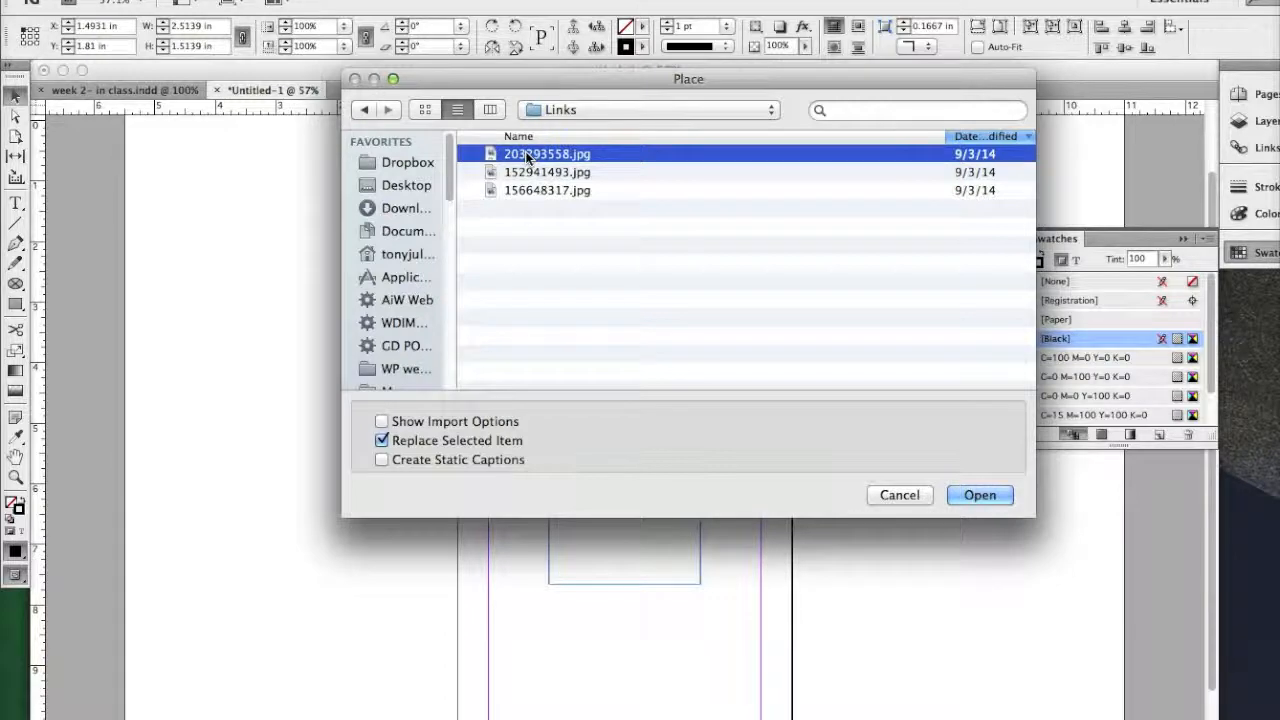
pyautogui.press('space')
pyautogui.click(582, 162)
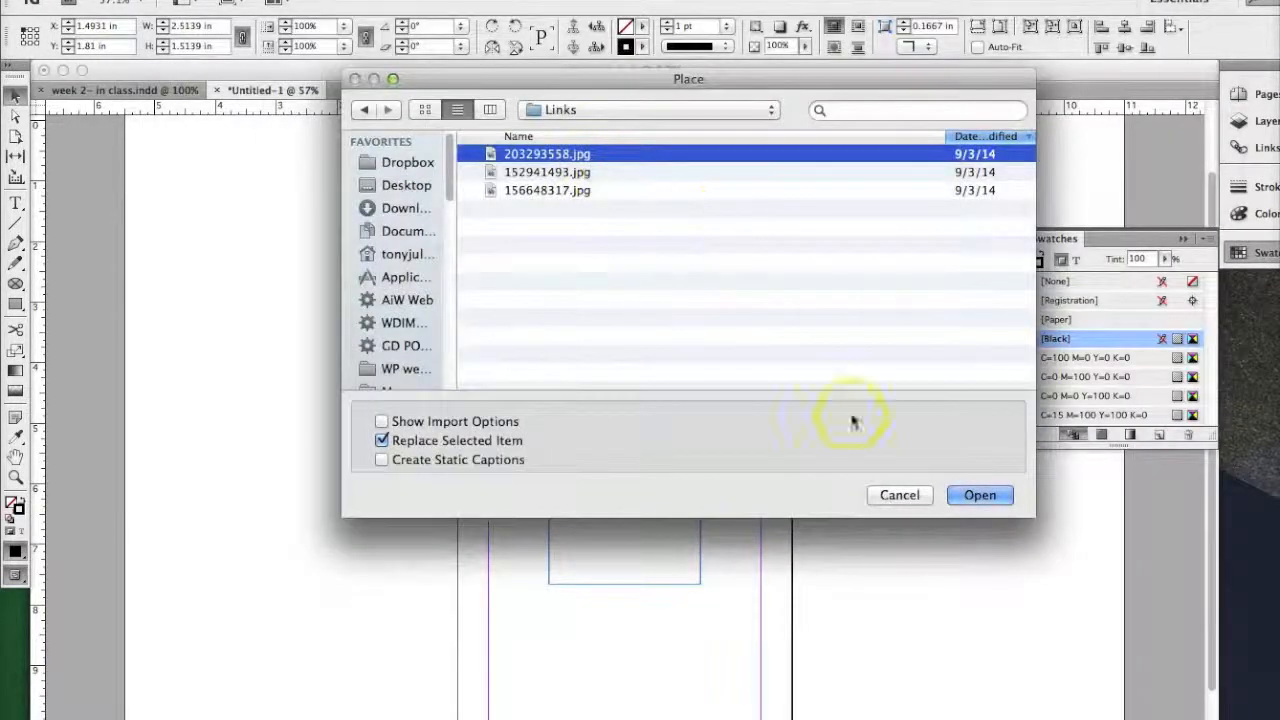
pyautogui.click(977, 495)
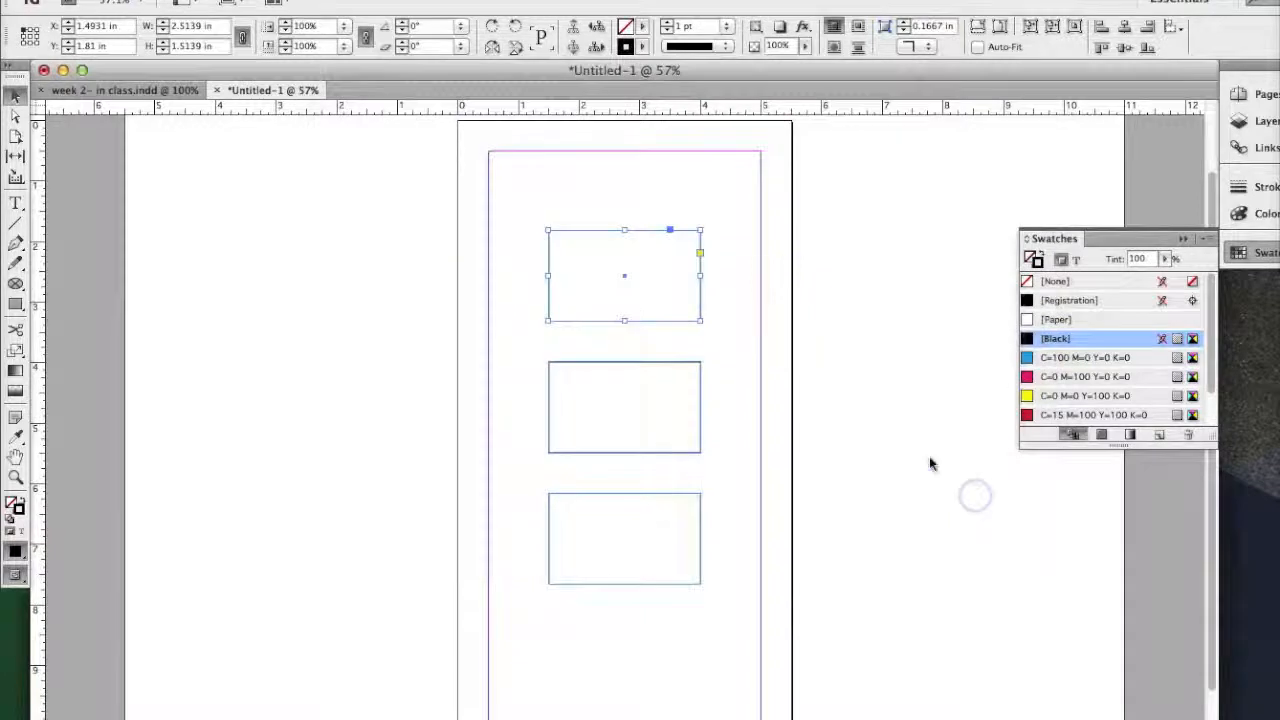
# Apply the Fit Content to Frame fitting to the picture in the uppermost frame.
pyautogui.click(700, 290)
pyautogui.click(652, 276)
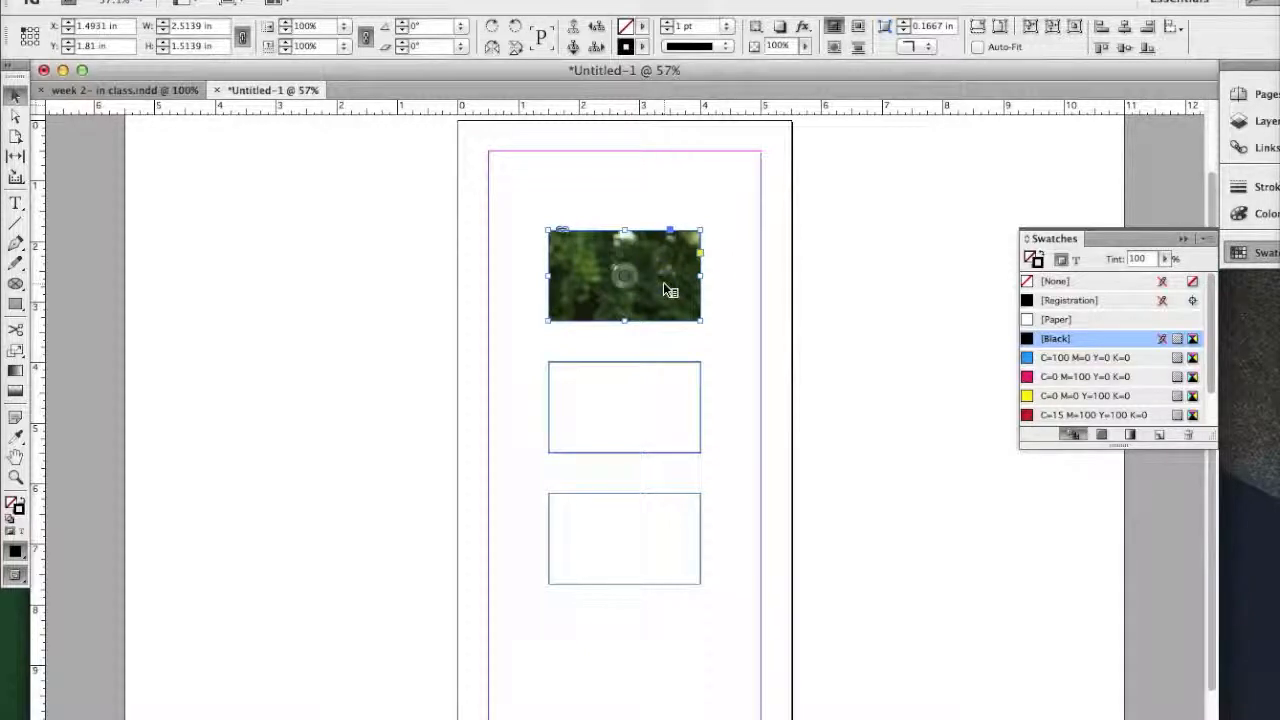
pyautogui.rightClick(664, 284)
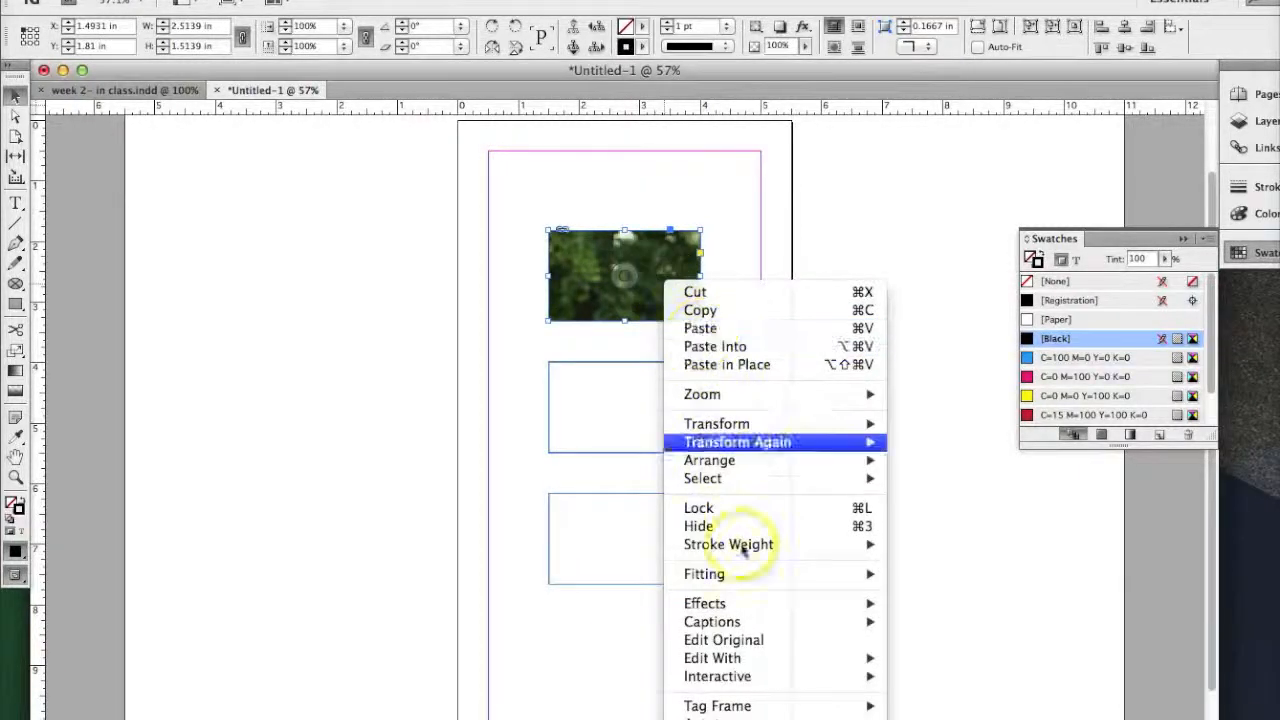
pyautogui.moveTo(749, 583)
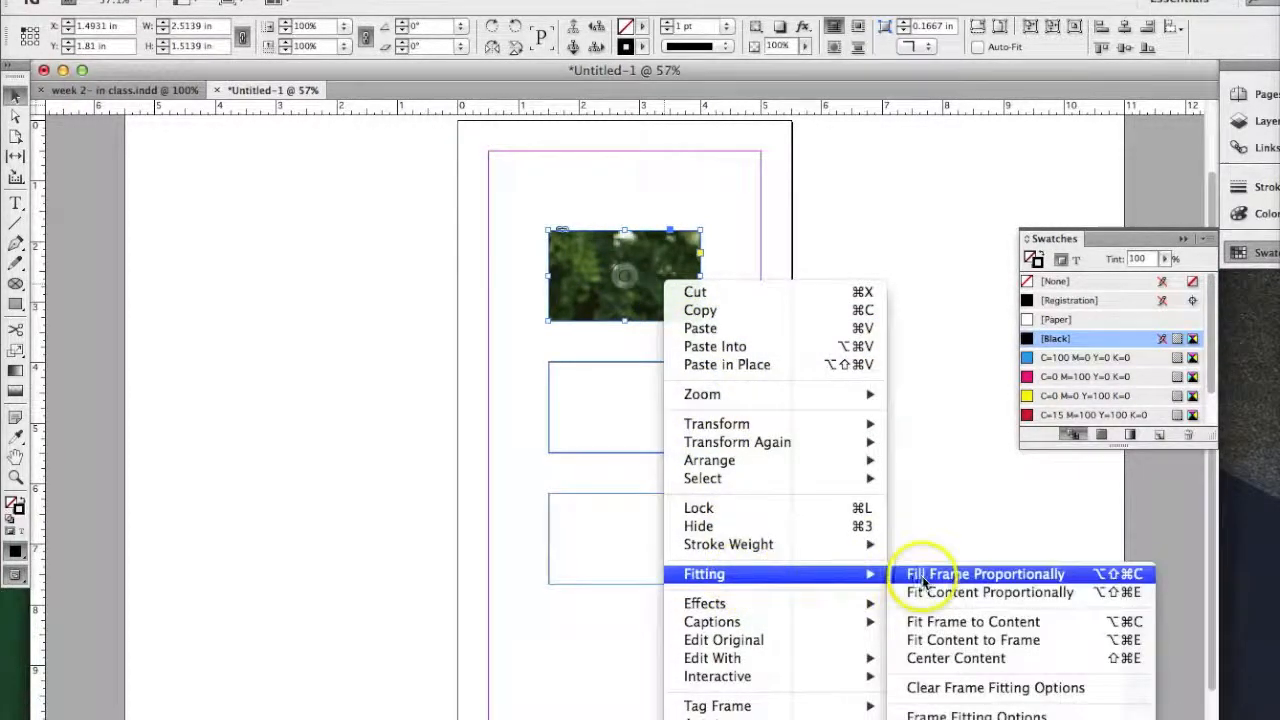
pyautogui.click(944, 642)
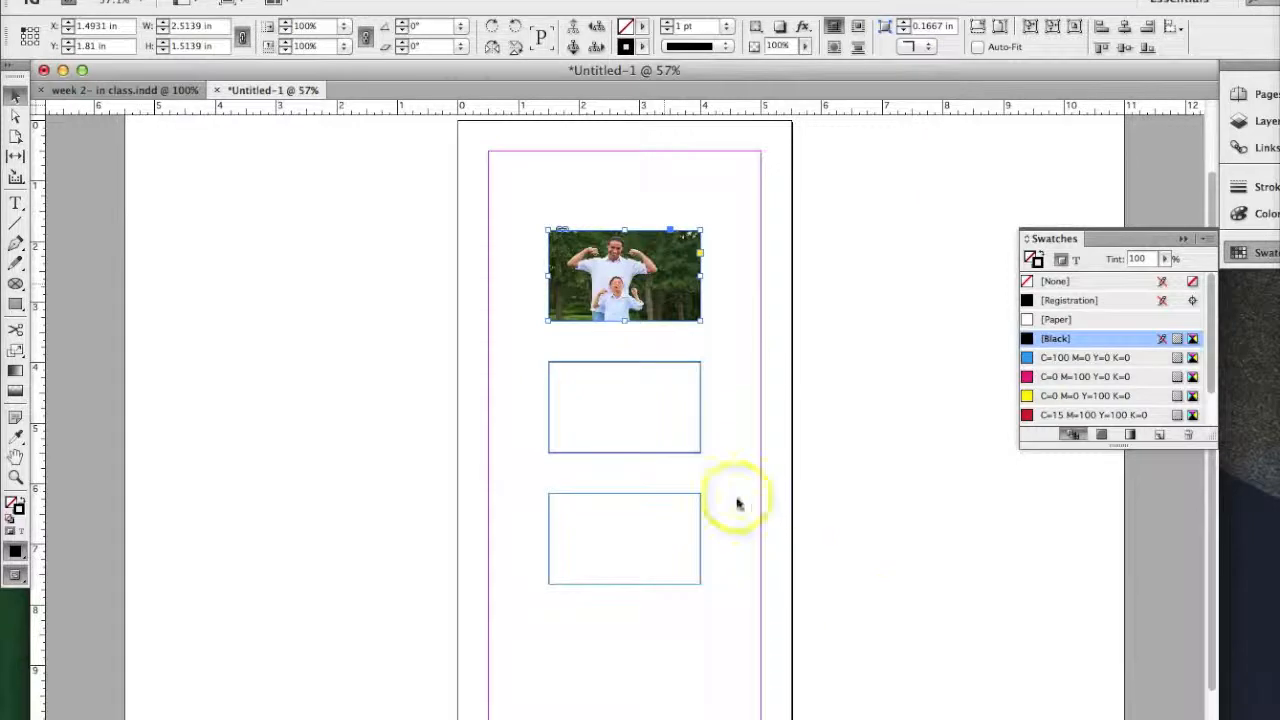
# Scale the picture inside the uppermost frame to 20% in both directions and reposition it to about X+ -0.08 in, Y+ -0.12 in.
pyautogui.click(15, 115)
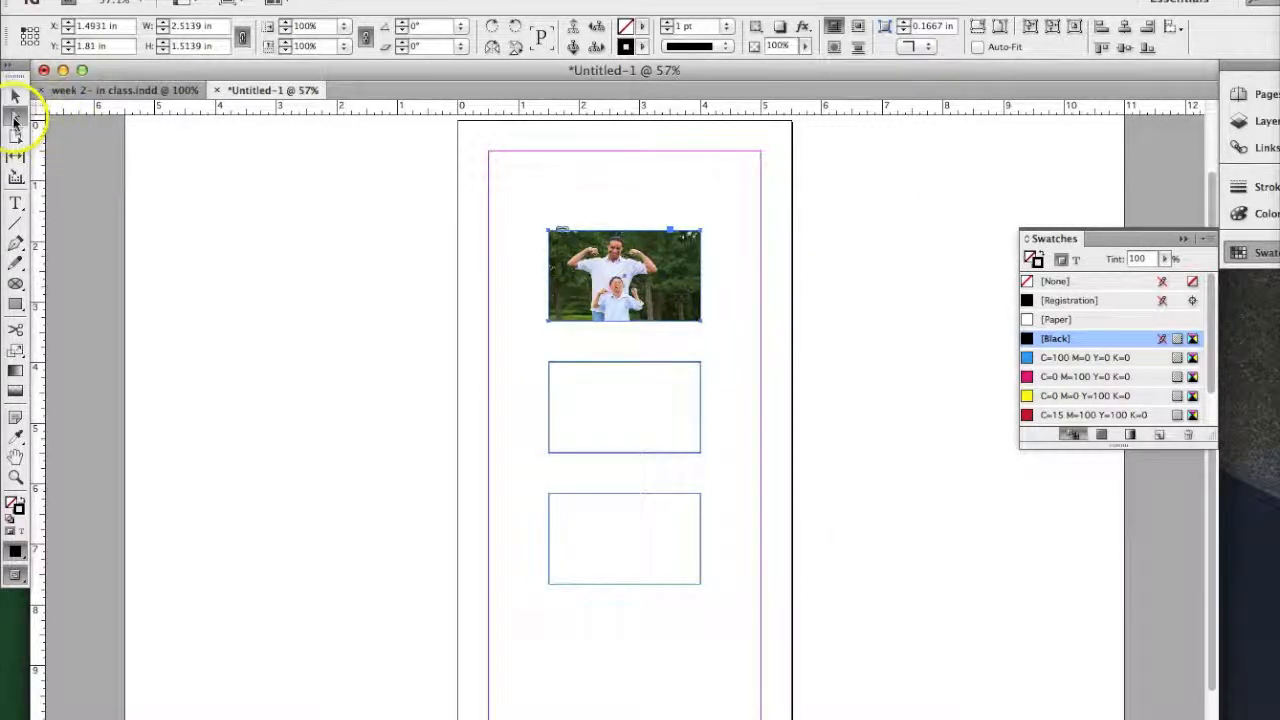
pyautogui.click(652, 295)
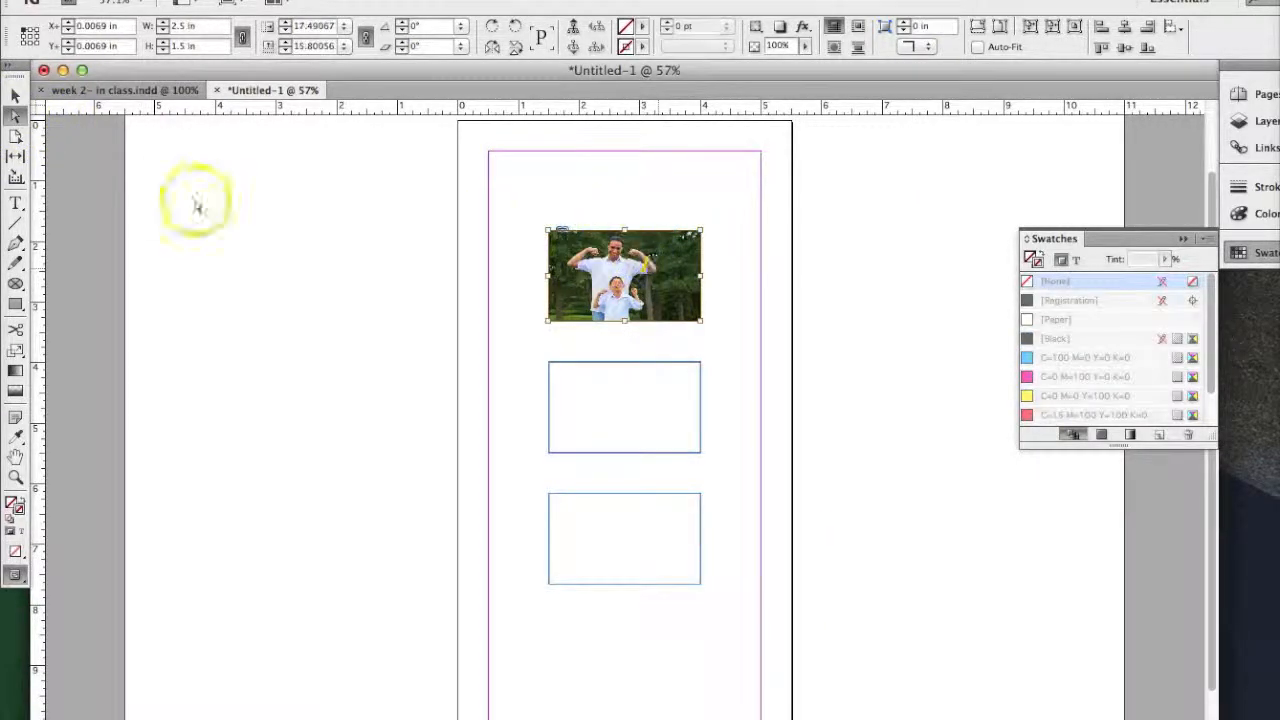
pyautogui.moveTo(623, 264); pyautogui.dragTo(640, 262)
pyautogui.moveTo(561, 270)
pyautogui.mouseDown()
pyautogui.moveTo(585, 265)
pyautogui.moveTo(572, 266)
pyautogui.mouseUp()
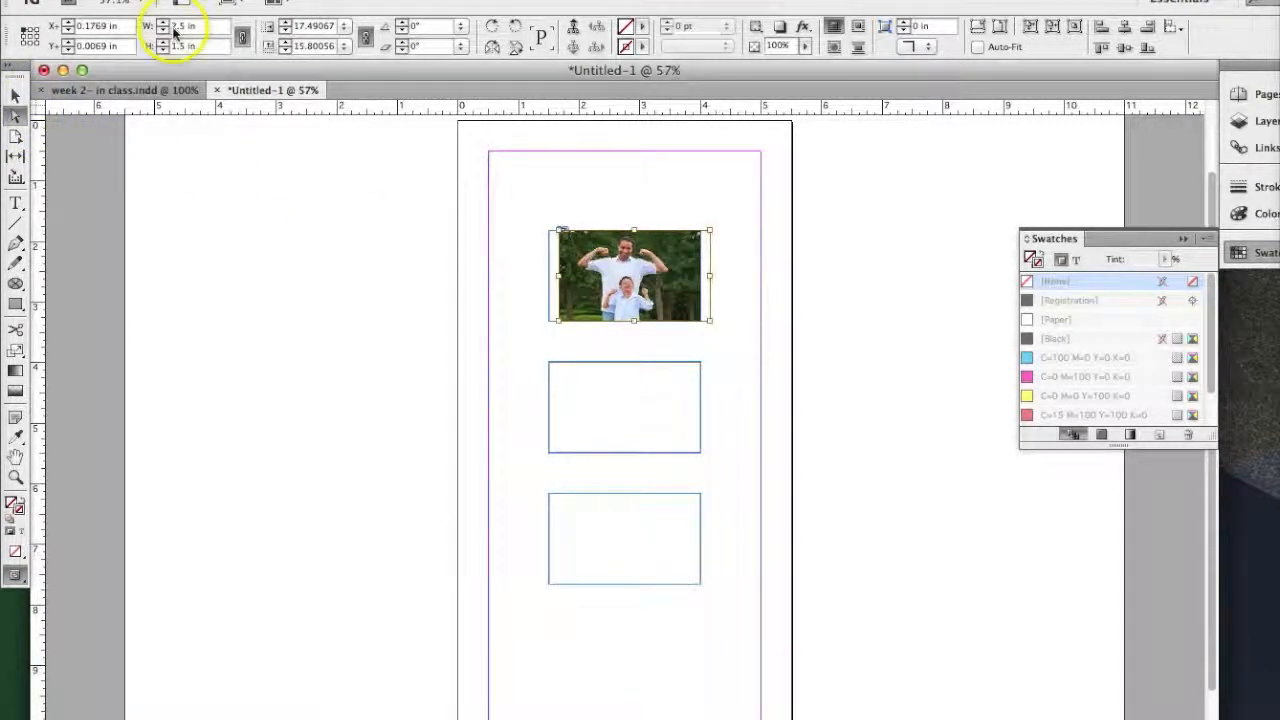
pyautogui.doubleClick(314, 26)
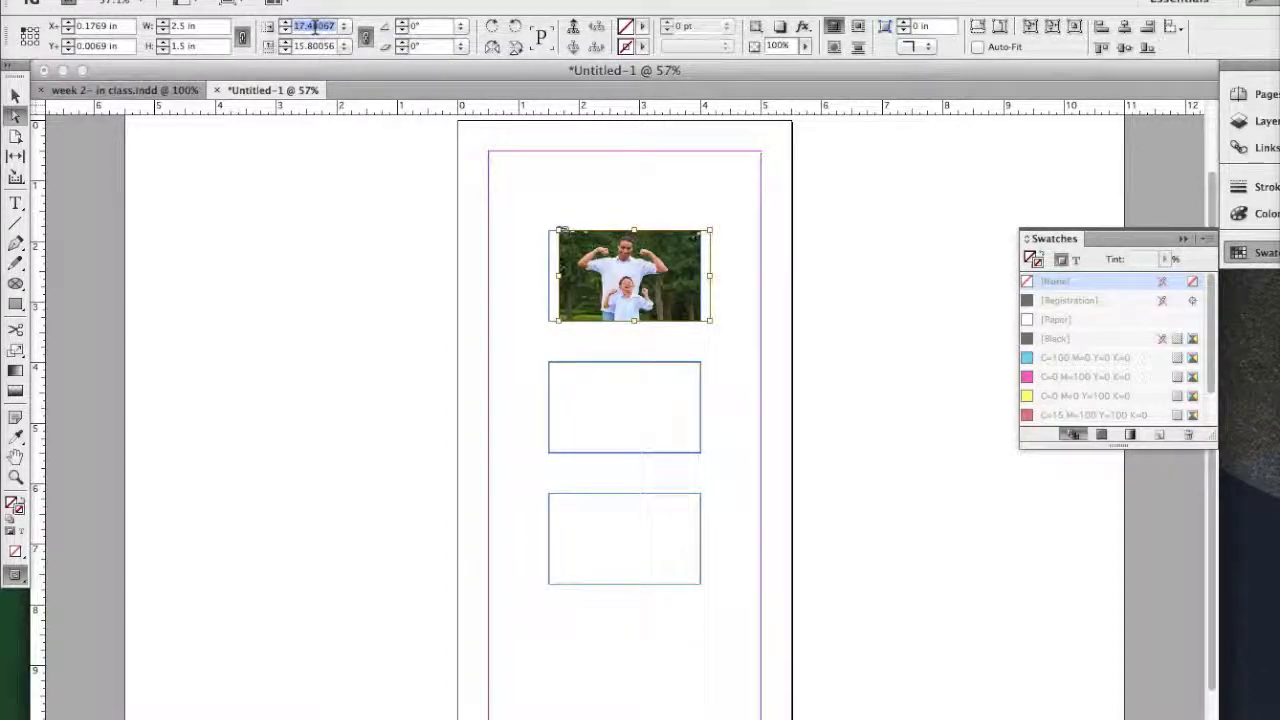
pyautogui.write('20')
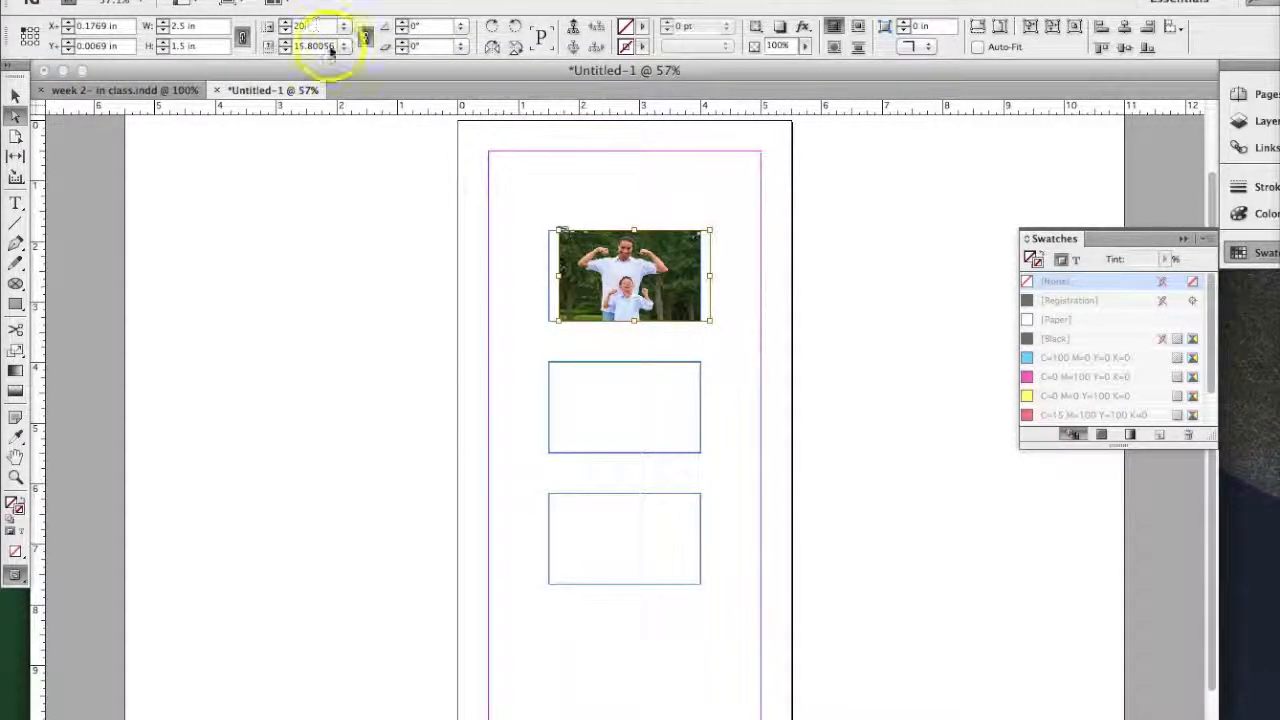
pyautogui.click(322, 46)
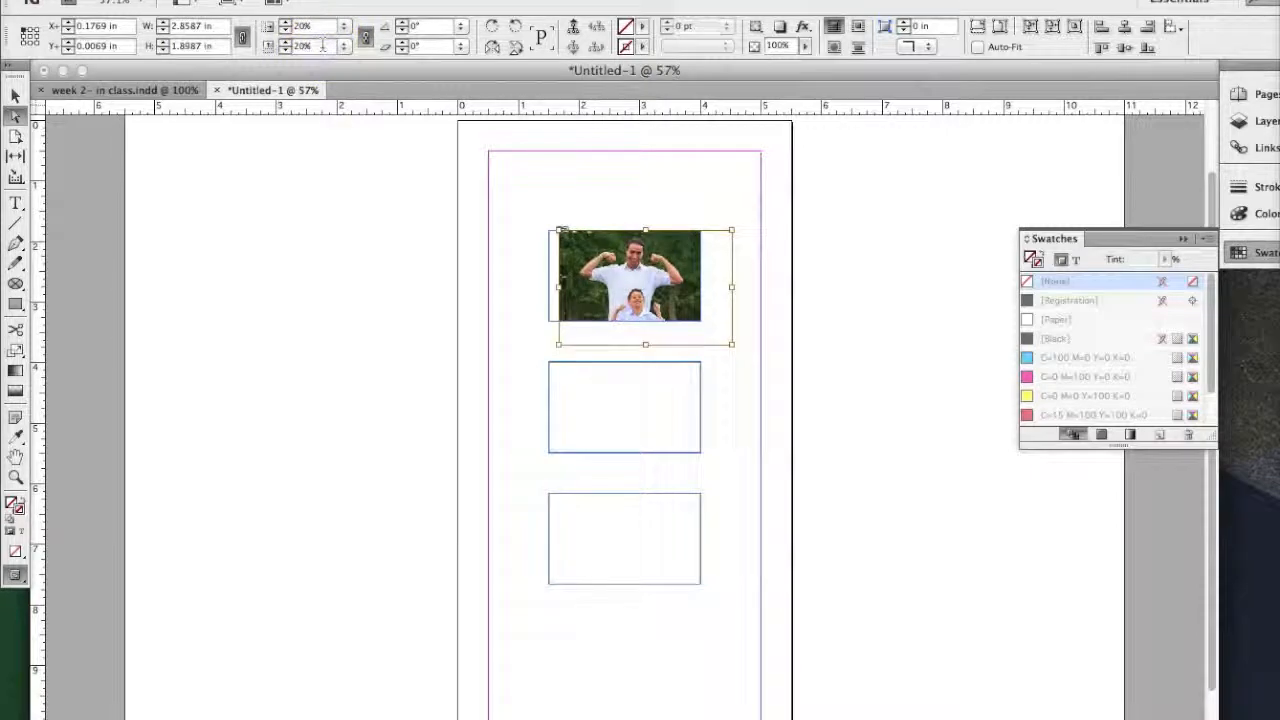
pyautogui.moveTo(598, 275)
pyautogui.mouseDown()
pyautogui.moveTo(578, 262)
pyautogui.moveTo(599, 277)
pyautogui.mouseUp()
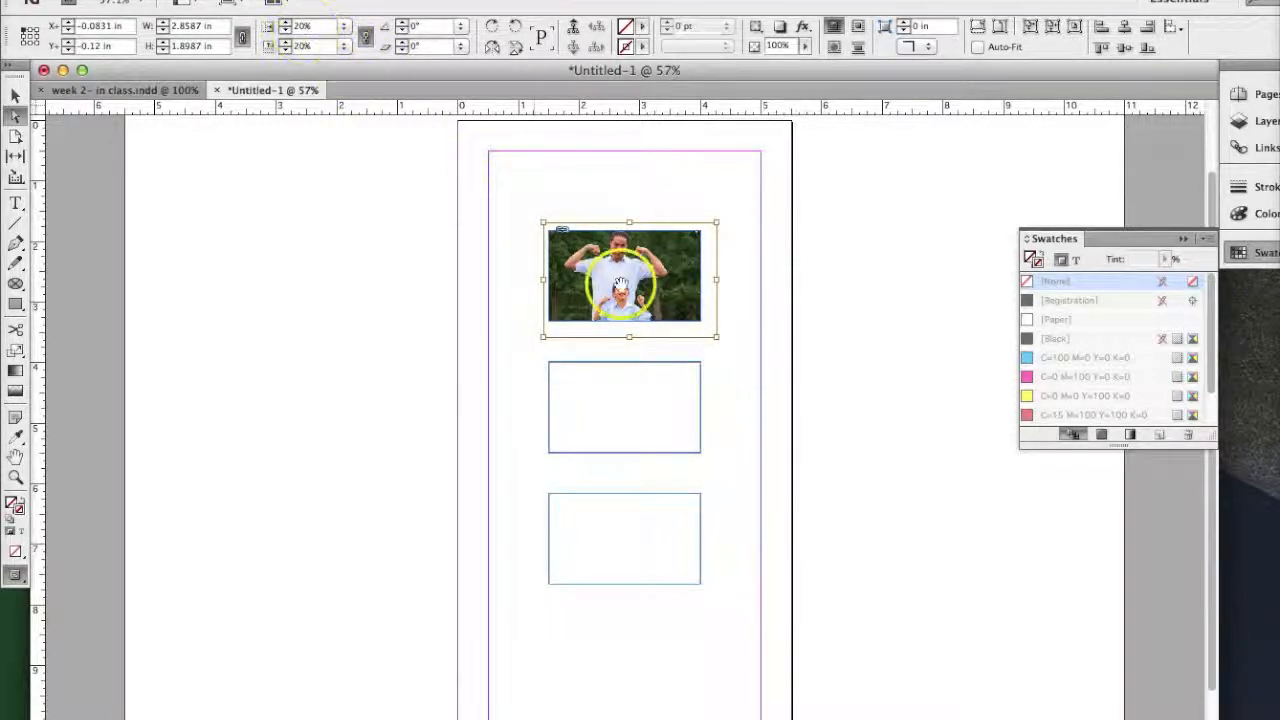
# Place 152941493.jpg from the Links folder into the middle rectangle.
pyautogui.click(15, 95)
pyautogui.click(580, 367)
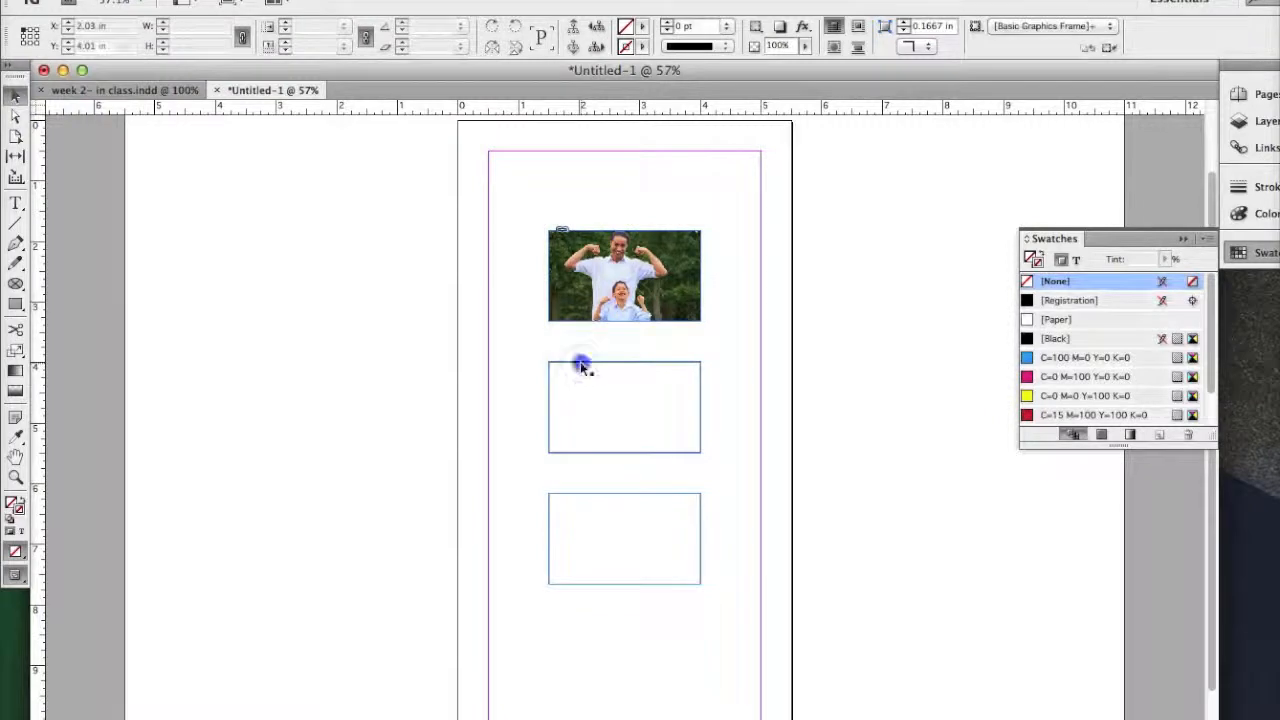
pyautogui.click(580, 362)
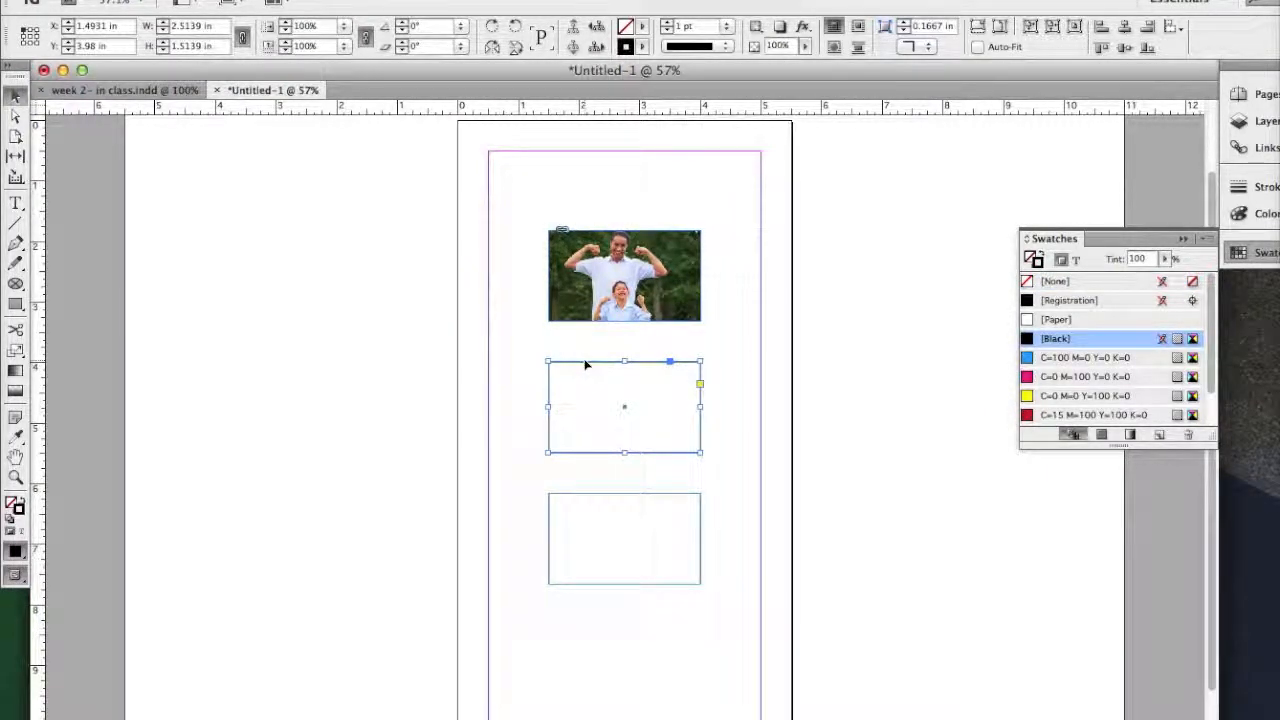
pyautogui.press('super+d')
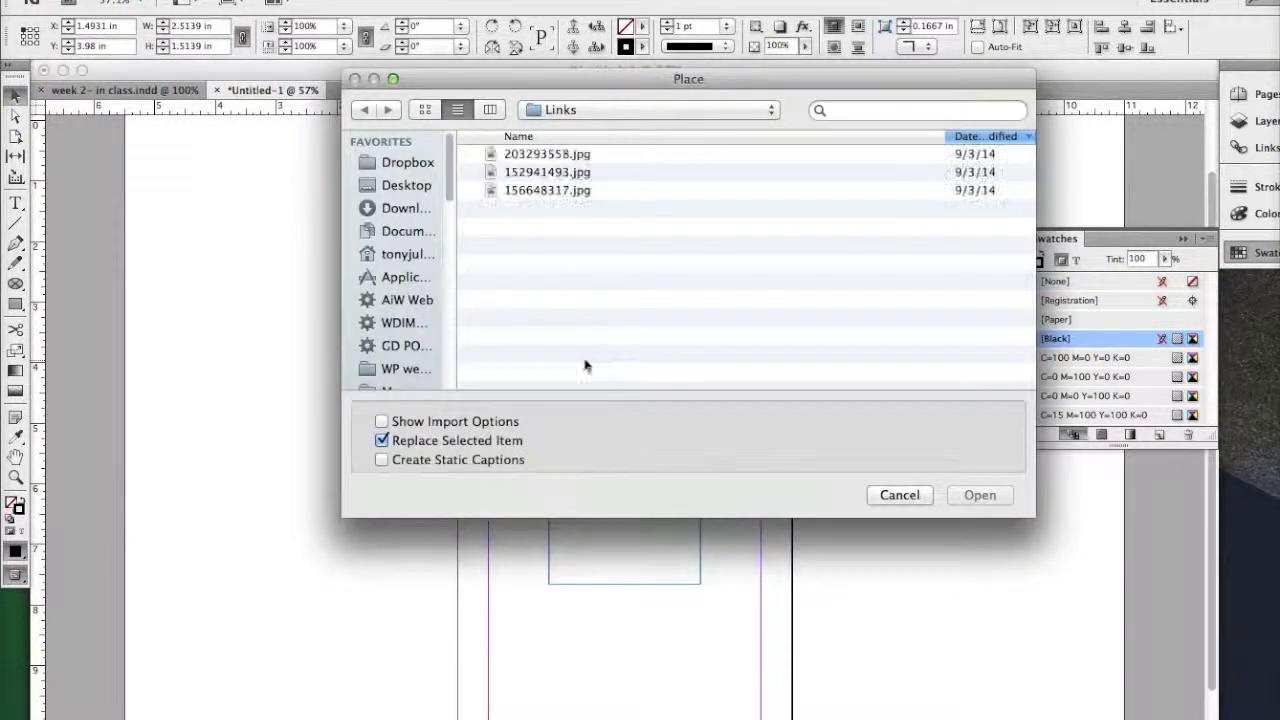
pyautogui.click(552, 172)
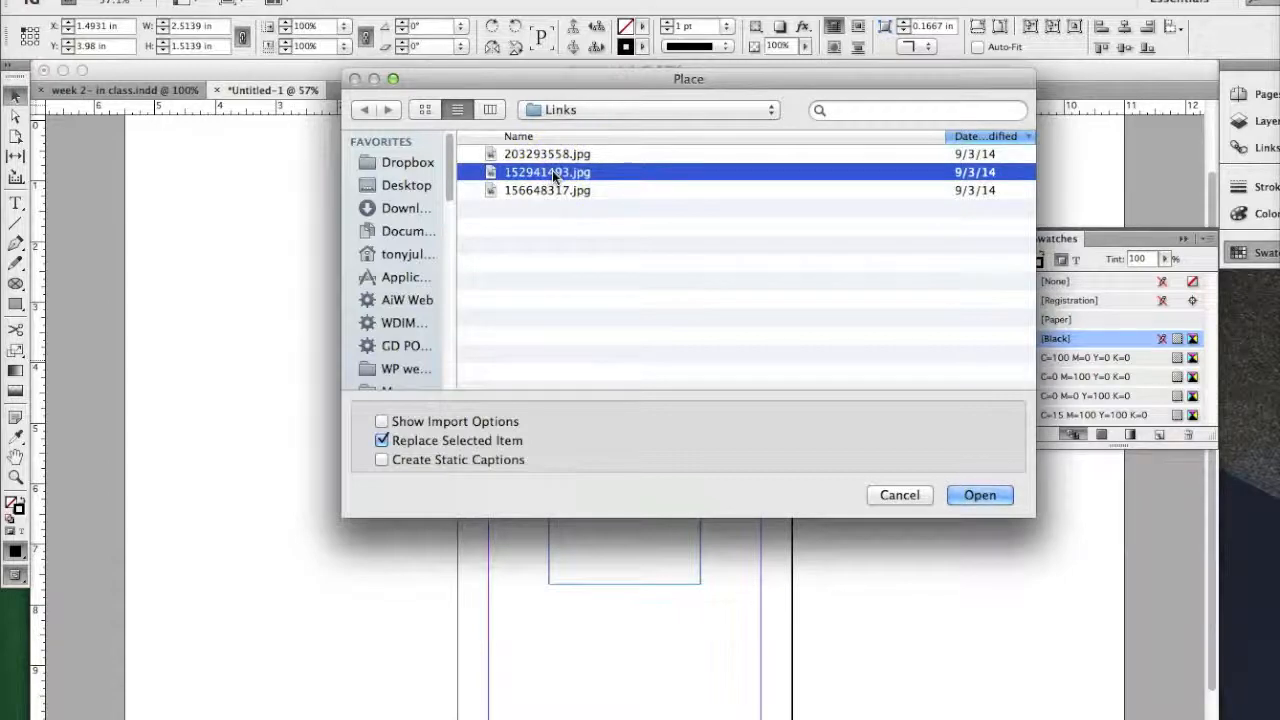
pyautogui.press('space')
pyautogui.press('space')
pyautogui.click(645, 222)
pyautogui.click(967, 497)
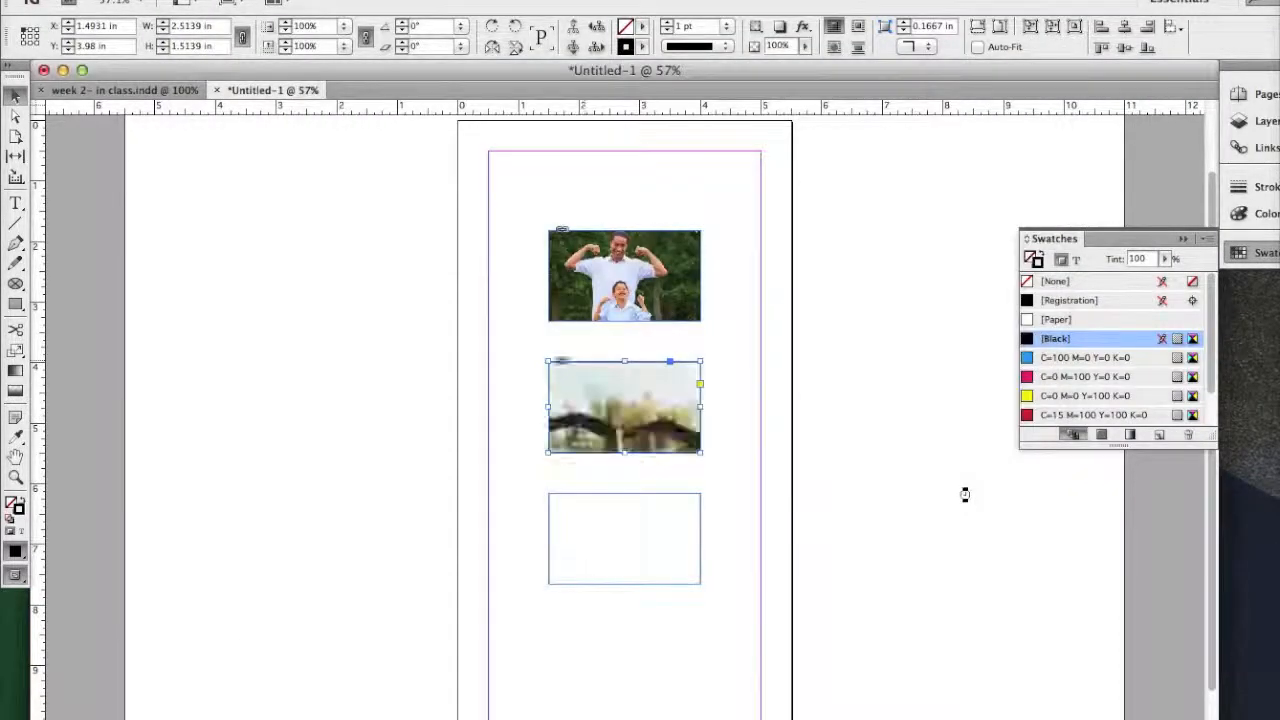
# Apply the Fit Content to Frame fitting to the picture in the middle frame.
pyautogui.rightClick(668, 387)
pyautogui.moveTo(766, 679)
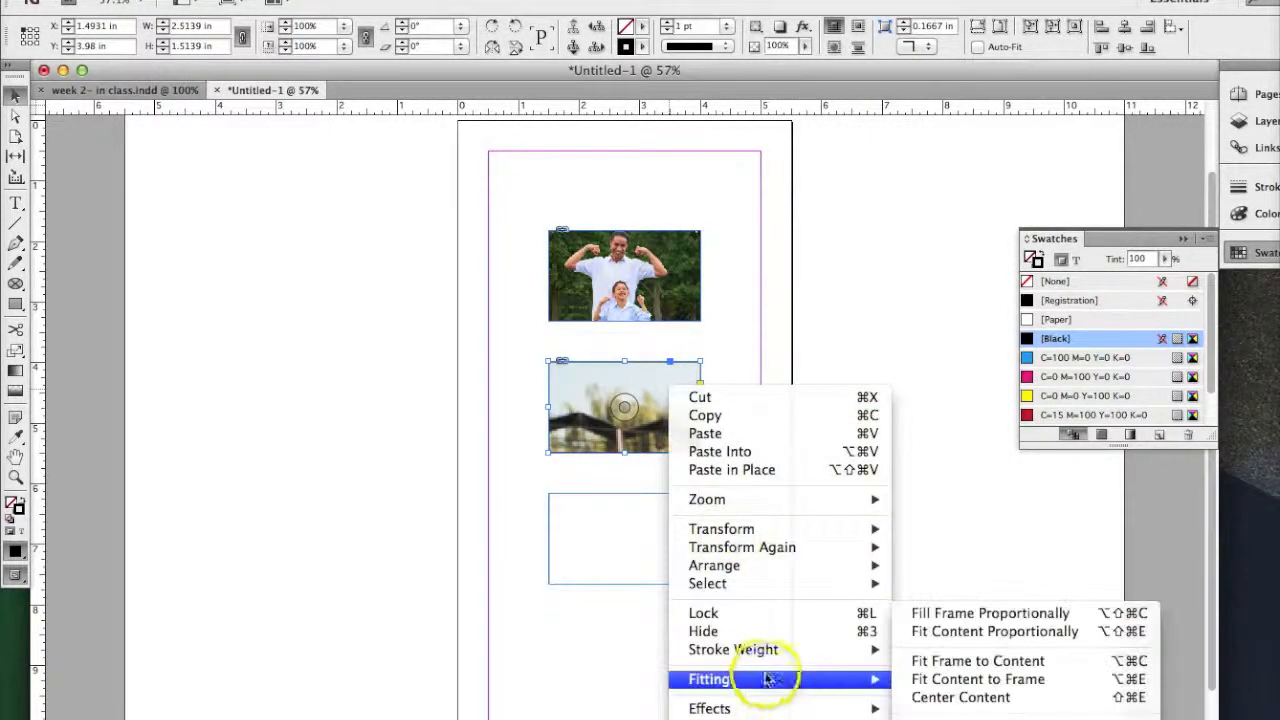
pyautogui.click(944, 680)
# Scale the picture inside the middle frame to 15% in both directions.
pyautogui.click(15, 115)
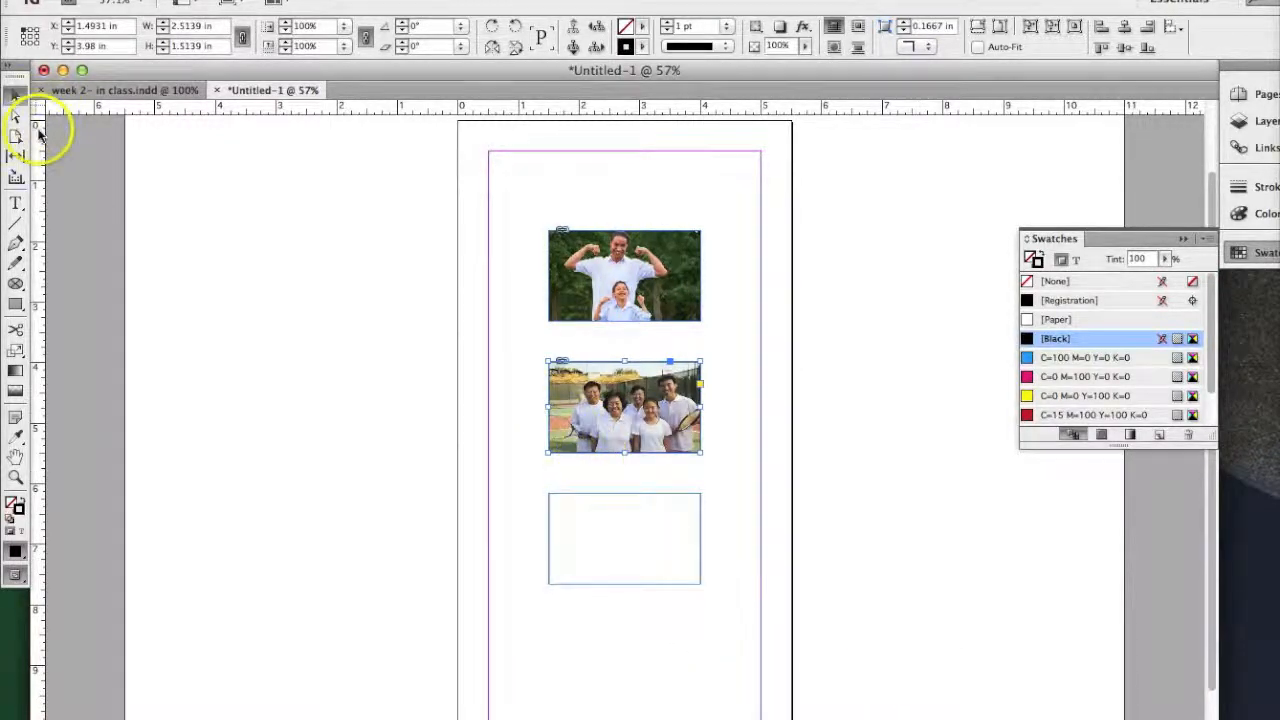
pyautogui.click(580, 381)
pyautogui.doubleClick(326, 26)
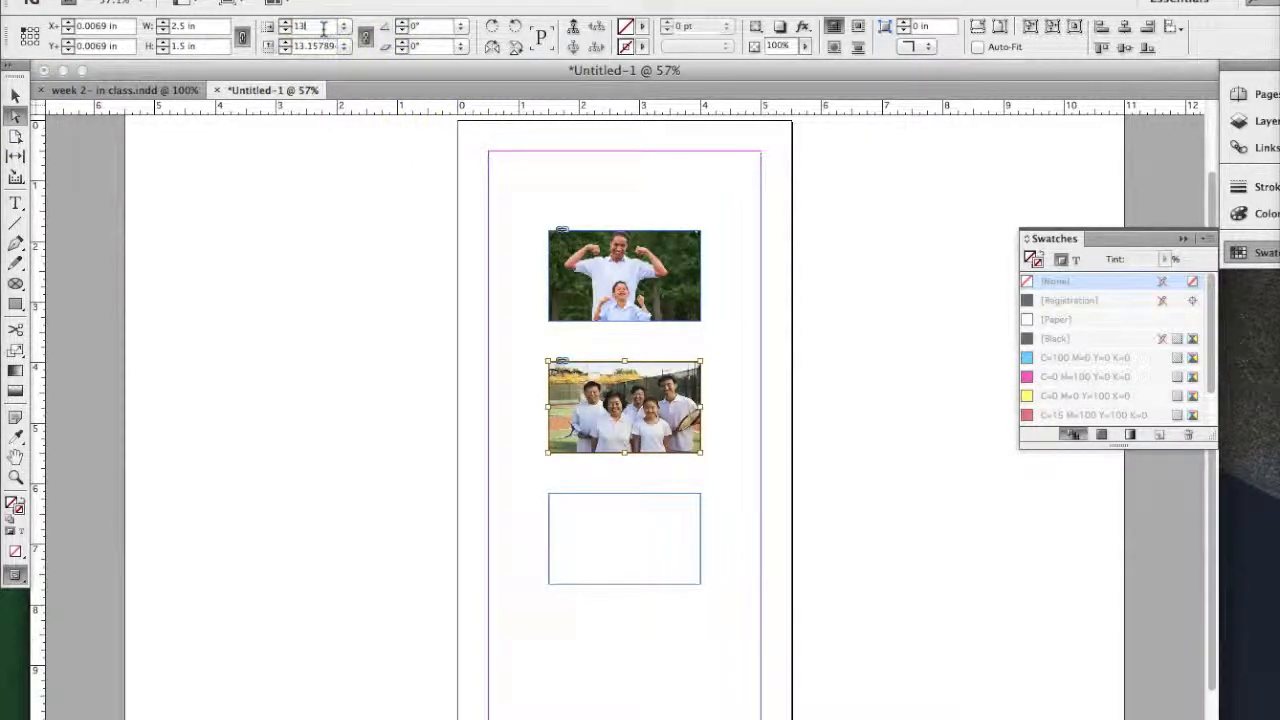
pyautogui.write('15')
pyautogui.press('Return')
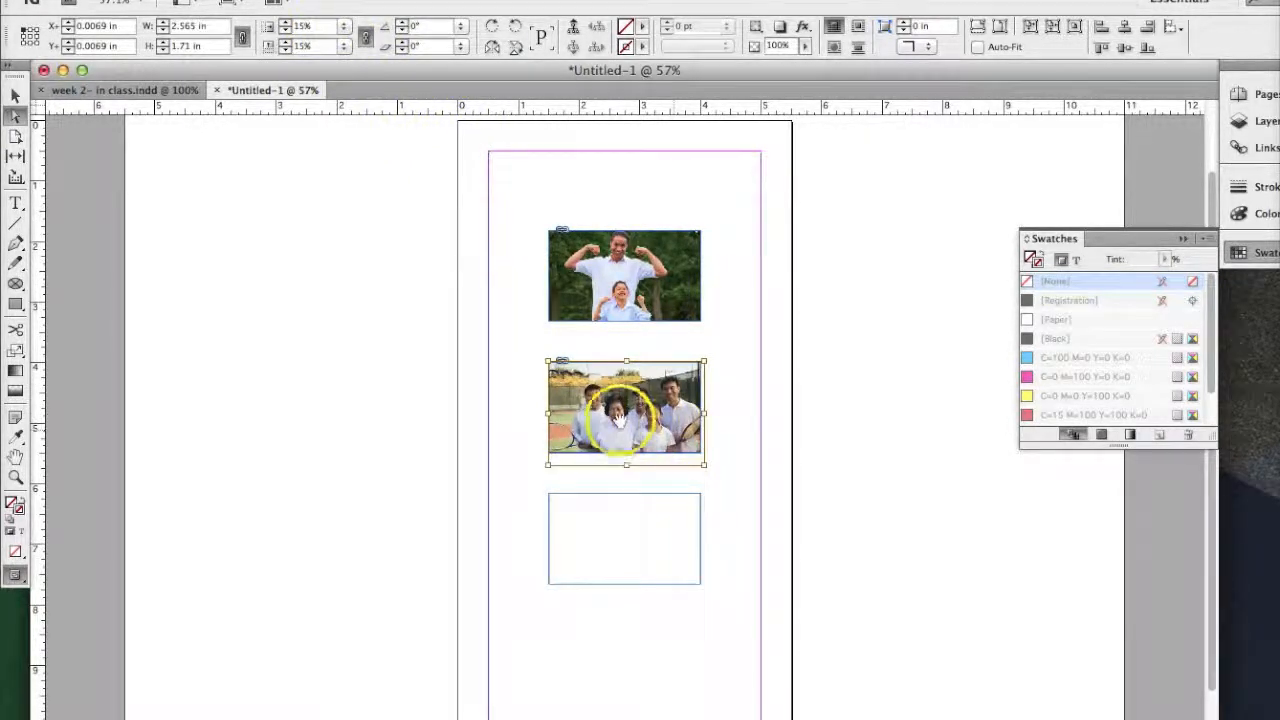
# Reposition the picture inside the middle frame to about X+ -0.05 in, Y+ 0 in.
pyautogui.moveTo(616, 422); pyautogui.dragTo(612, 421)
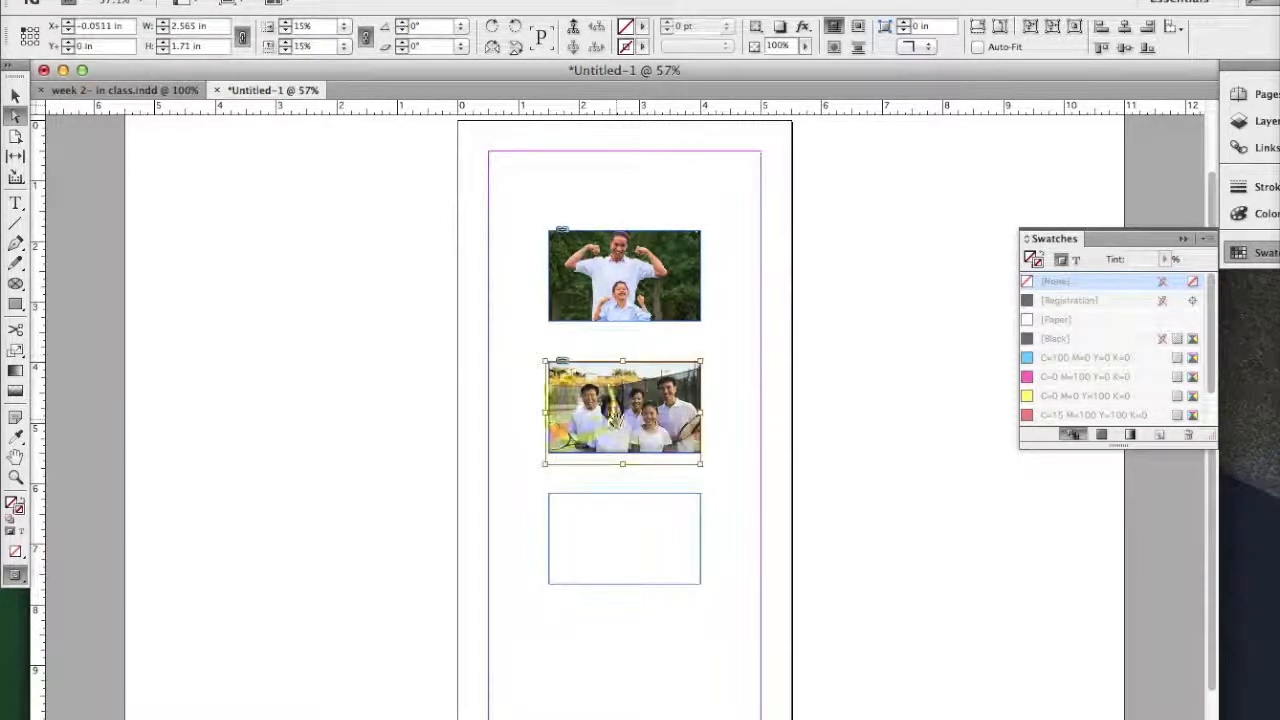
# Place the photo of the hugging family into the empty lowest frame.
pyautogui.click(15, 95)
pyautogui.click(571, 521)
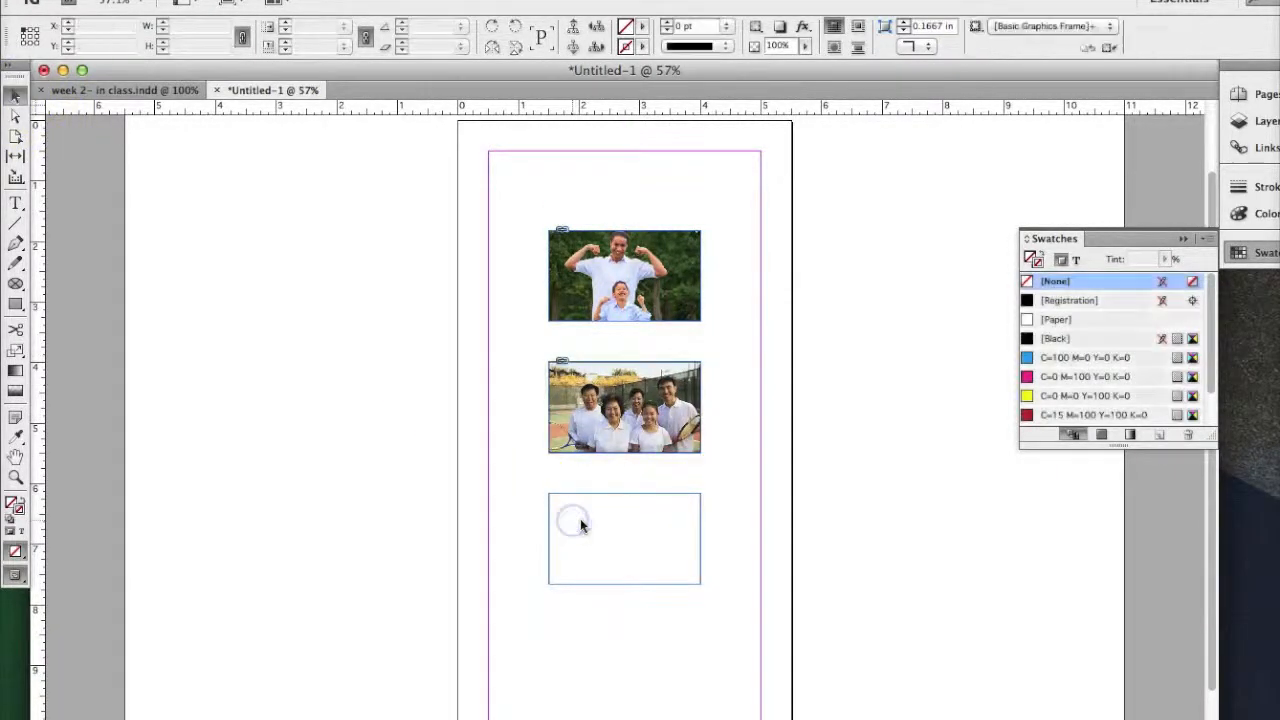
pyautogui.click(585, 493)
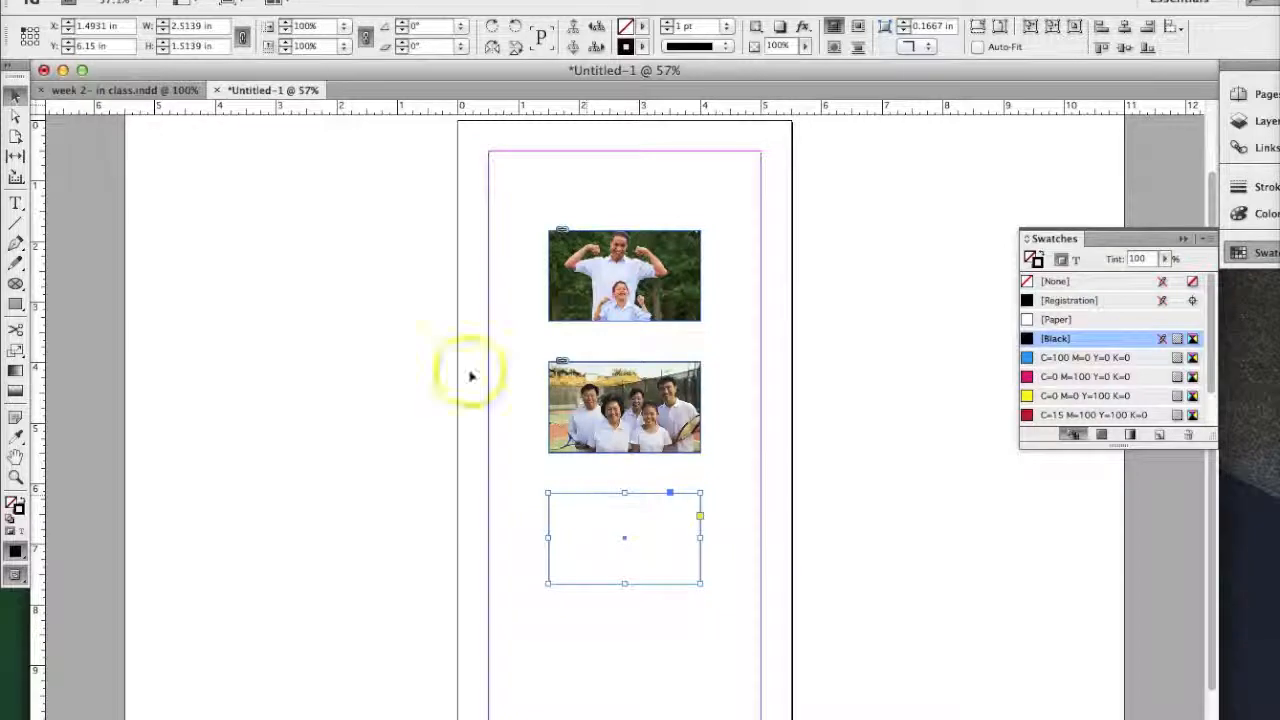
pyautogui.click(150, 3)
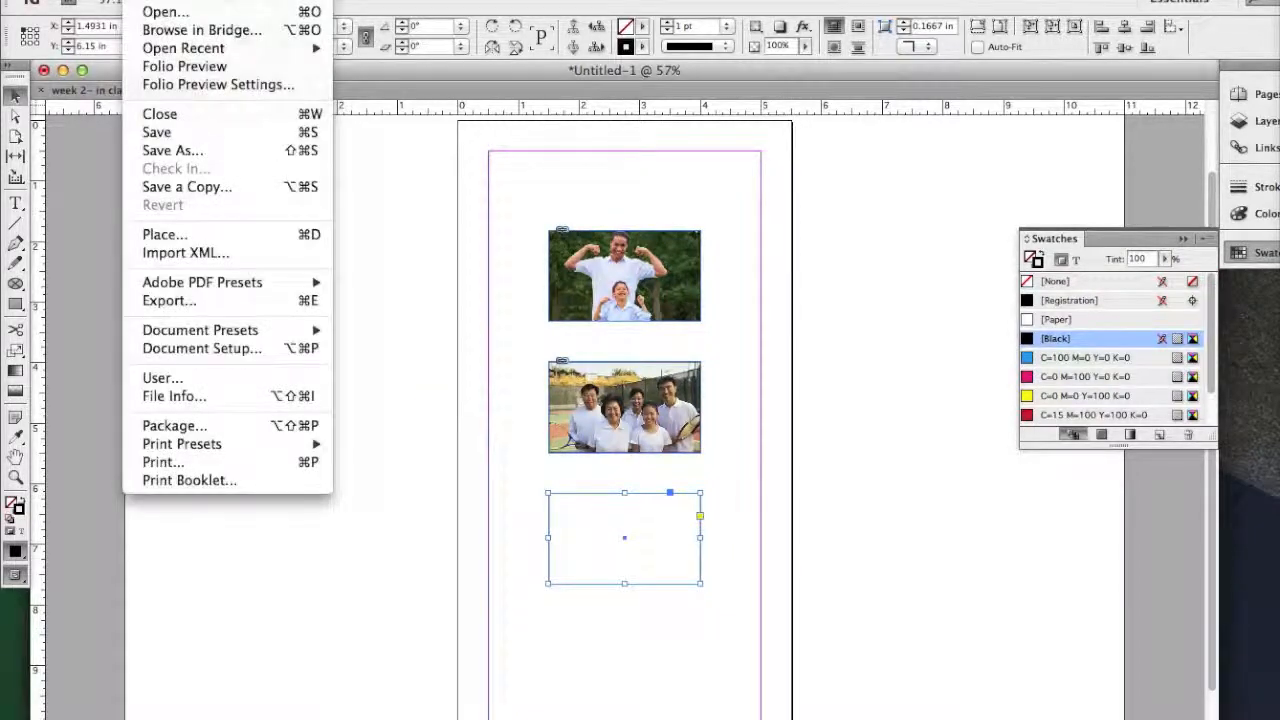
pyautogui.click(183, 238)
pyautogui.click(548, 192)
pyautogui.click(973, 494)
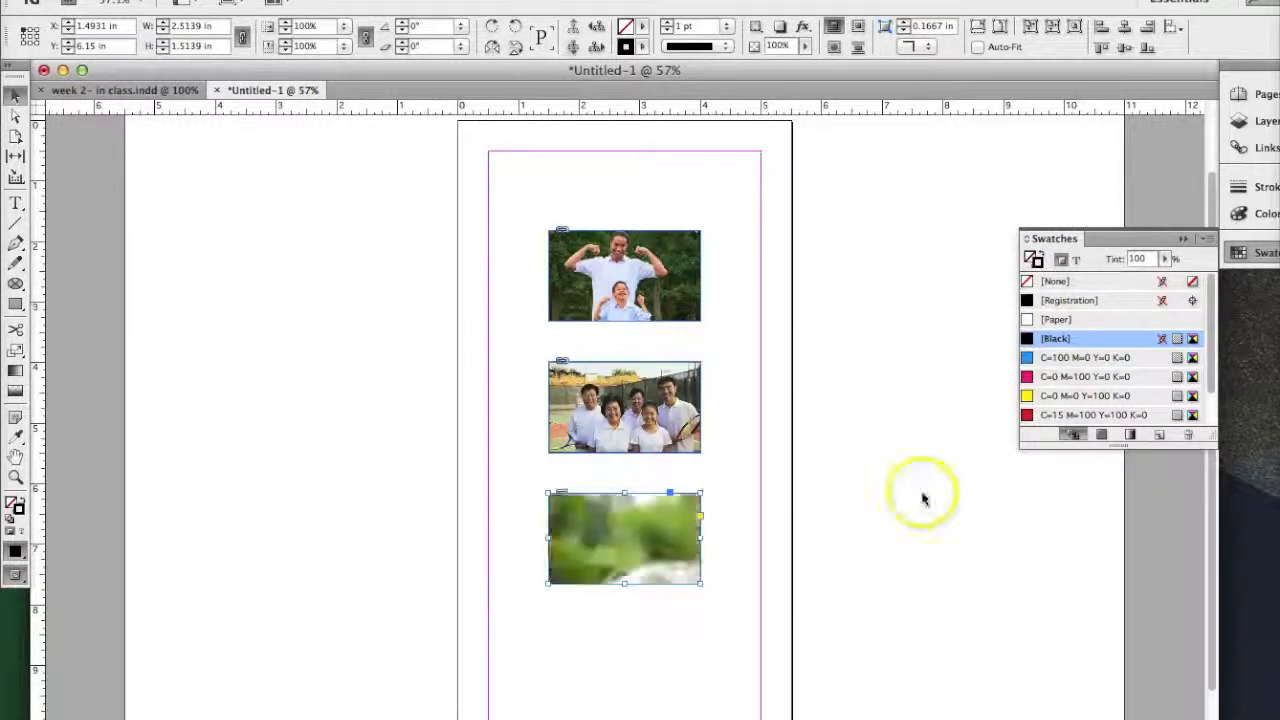
# Apply the Fit Content to Frame fitting to the picture in the lowest frame.
pyautogui.rightClick(671, 513)
pyautogui.moveTo(740, 320)
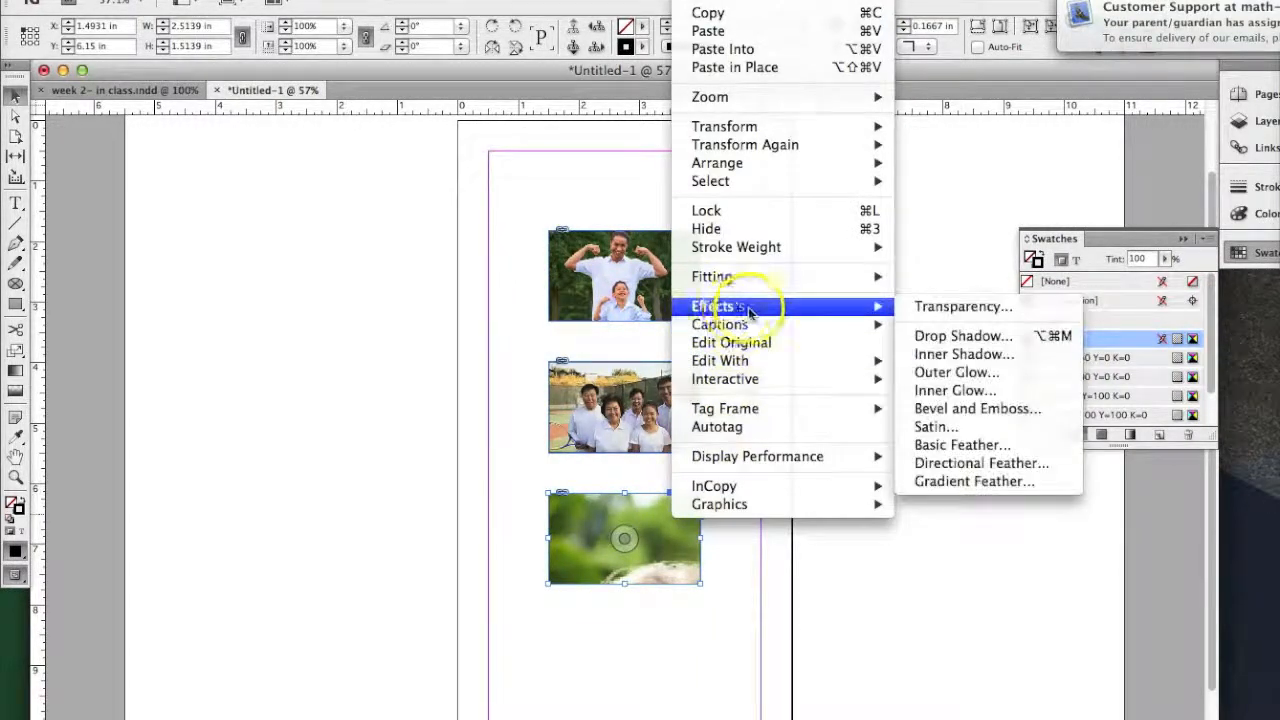
pyautogui.moveTo(762, 412)
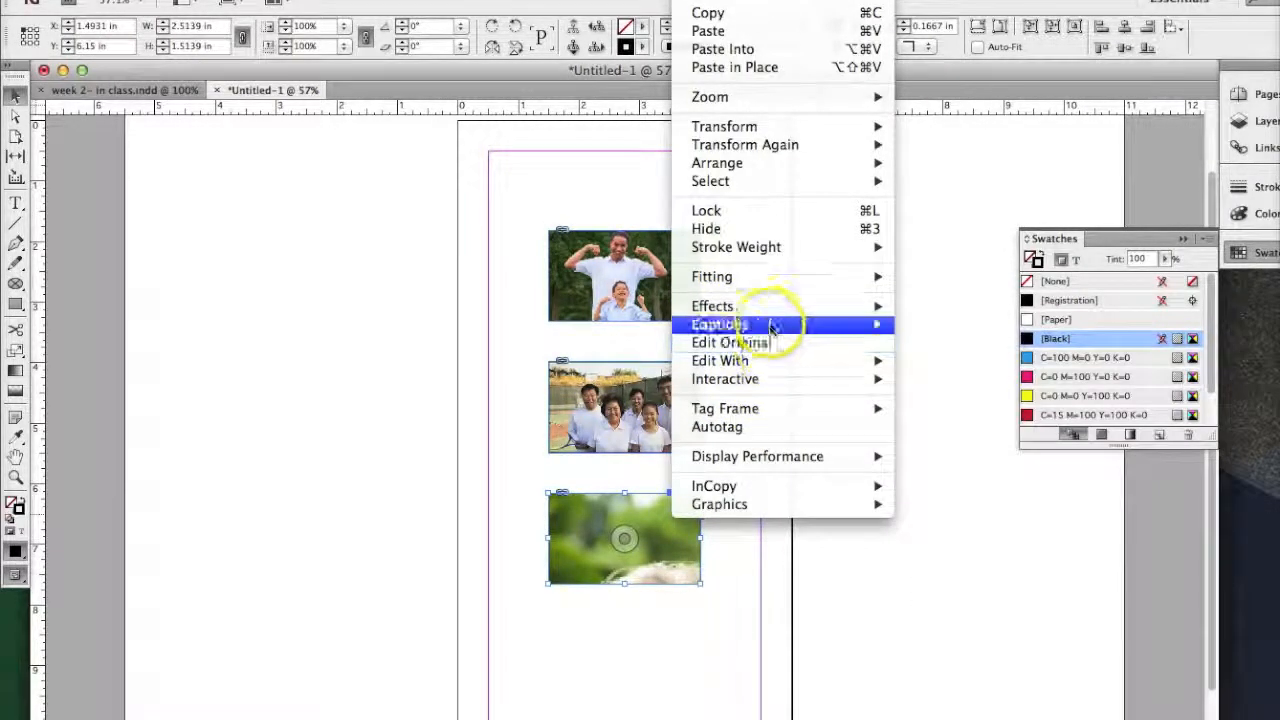
pyautogui.moveTo(770, 284)
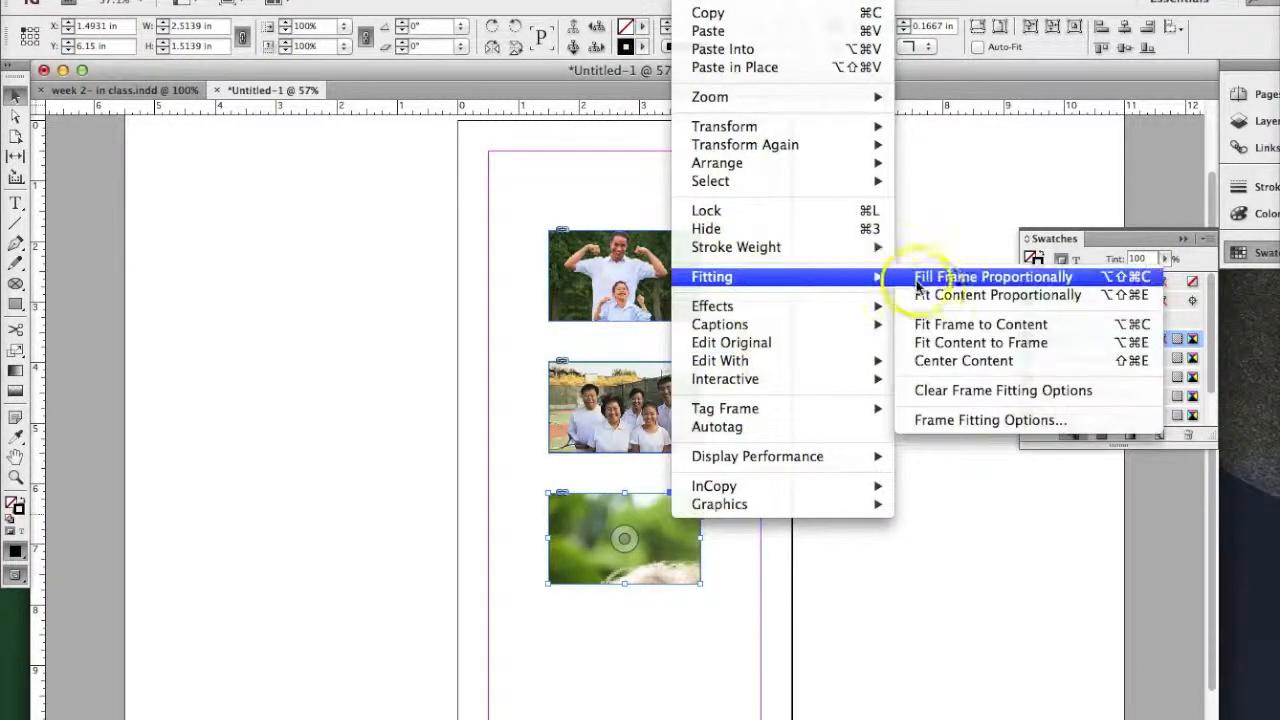
pyautogui.click(945, 344)
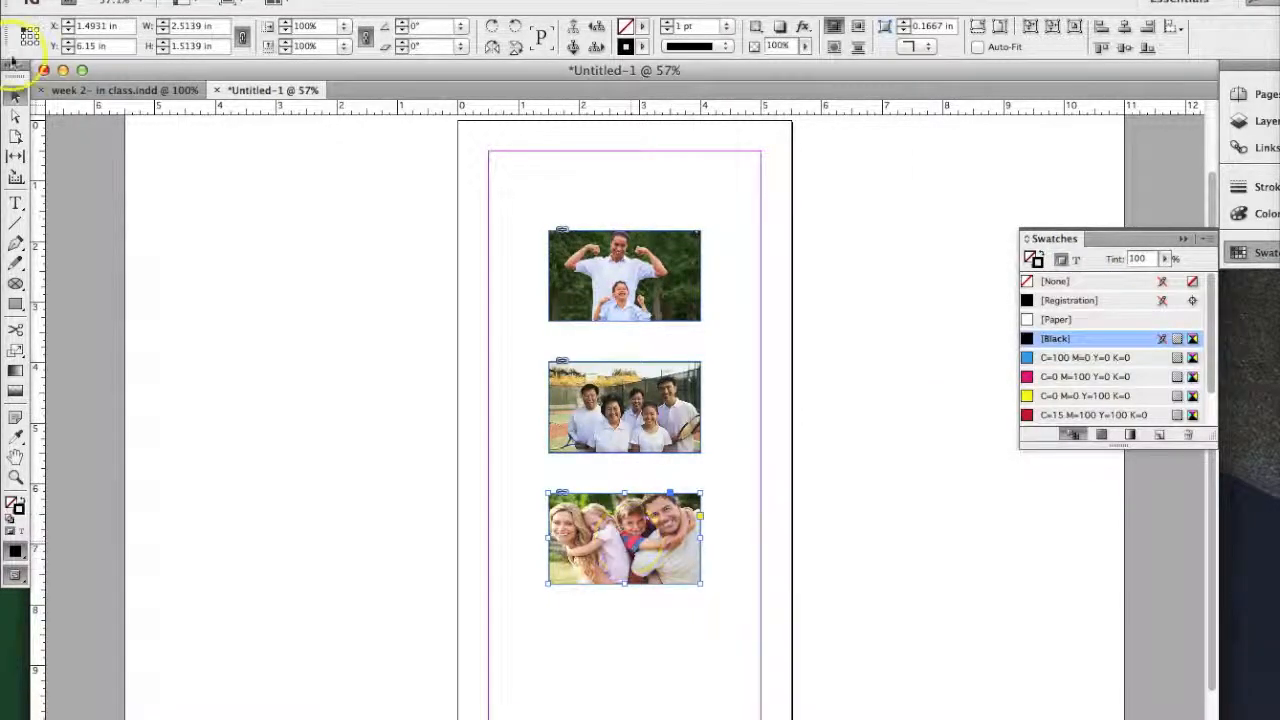
# Scale the picture inside the lowest frame to 16% and adjust its position within the frame.
pyautogui.click(15, 116)
pyautogui.click(590, 530)
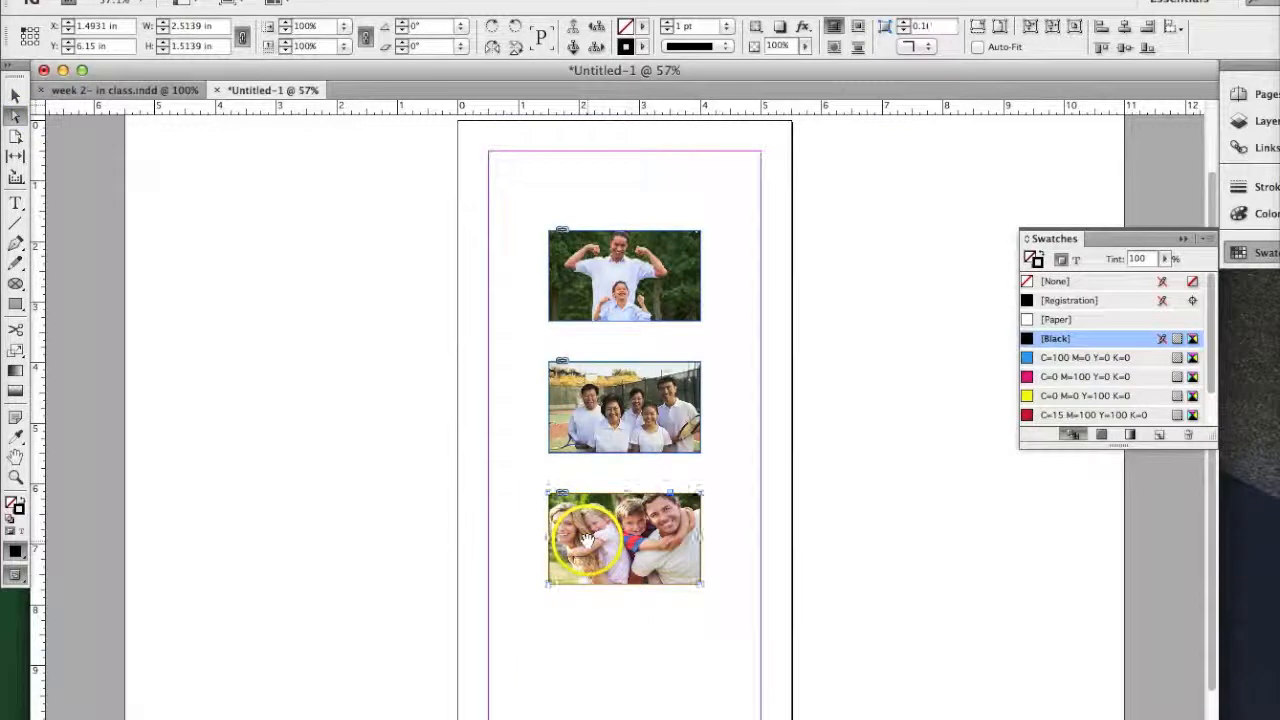
pyautogui.click(314, 28)
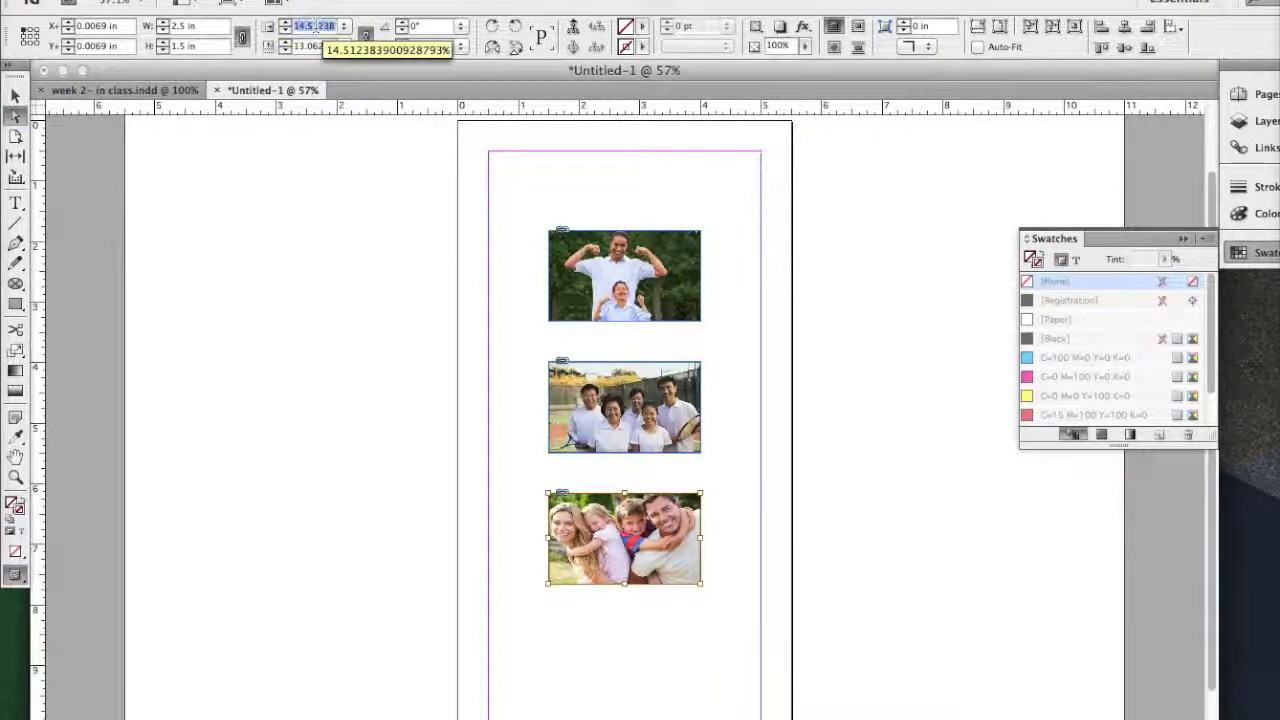
pyautogui.write('8')
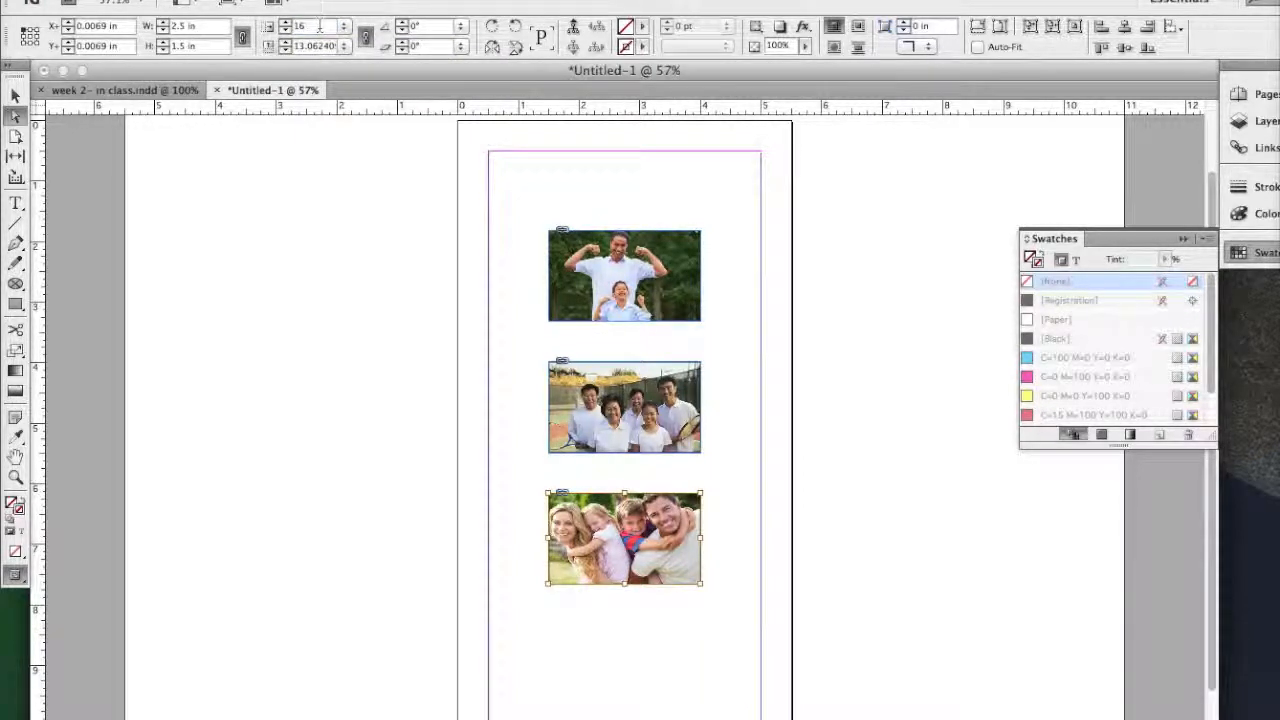
pyautogui.press('Return')
pyautogui.moveTo(591, 546); pyautogui.dragTo(592, 546)
# Scale the picture inside the uppermost frame to 29% in both directions and reposition it to about X+ -0.49 in, Y+ -0.12 in.
pyautogui.click(606, 408)
pyautogui.click(590, 280)
pyautogui.moveTo(590, 280); pyautogui.dragTo(592, 286)
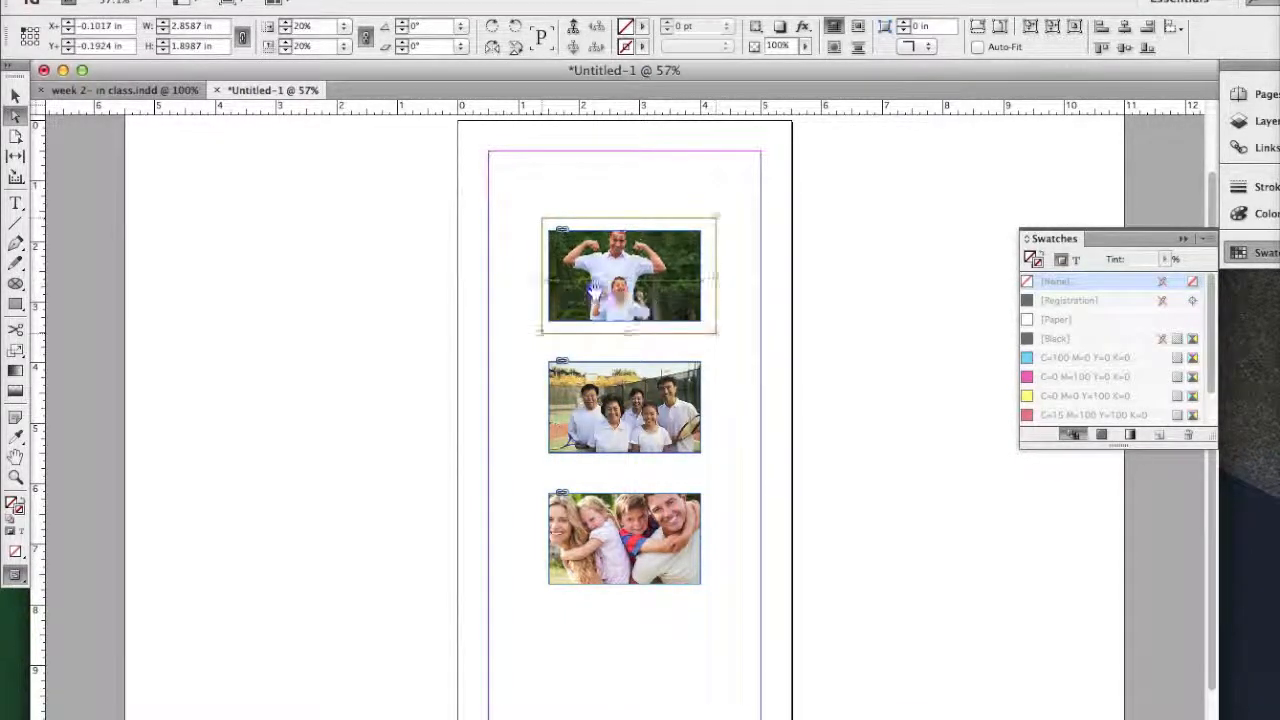
pyautogui.click(308, 27)
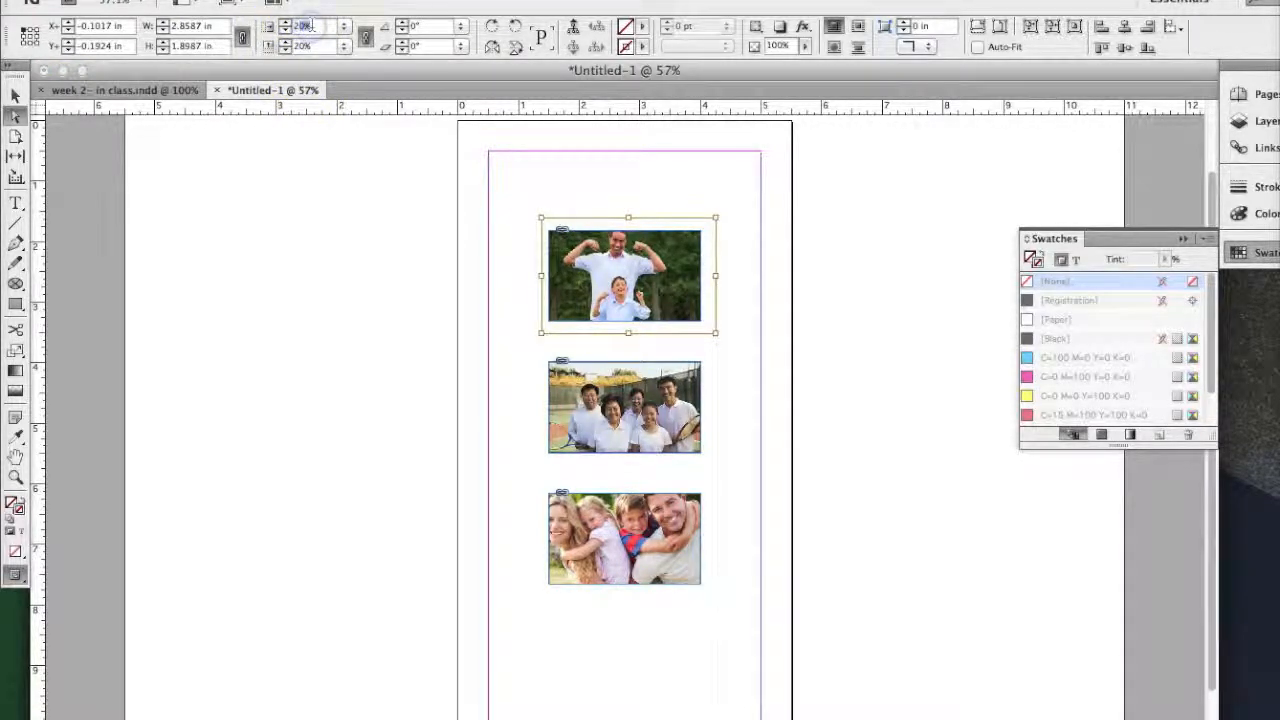
pyautogui.write('29')
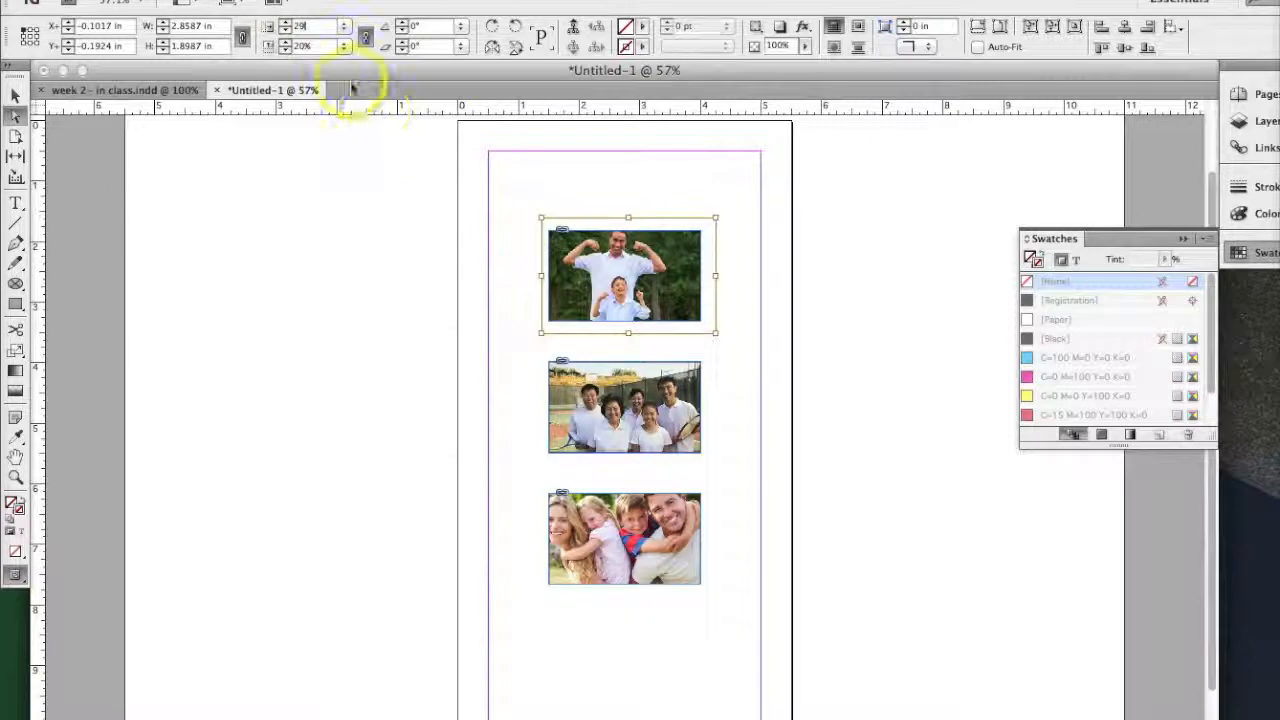
pyautogui.click(313, 46)
pyautogui.click(586, 251)
pyautogui.moveTo(586, 251); pyautogui.dragTo(619, 283)
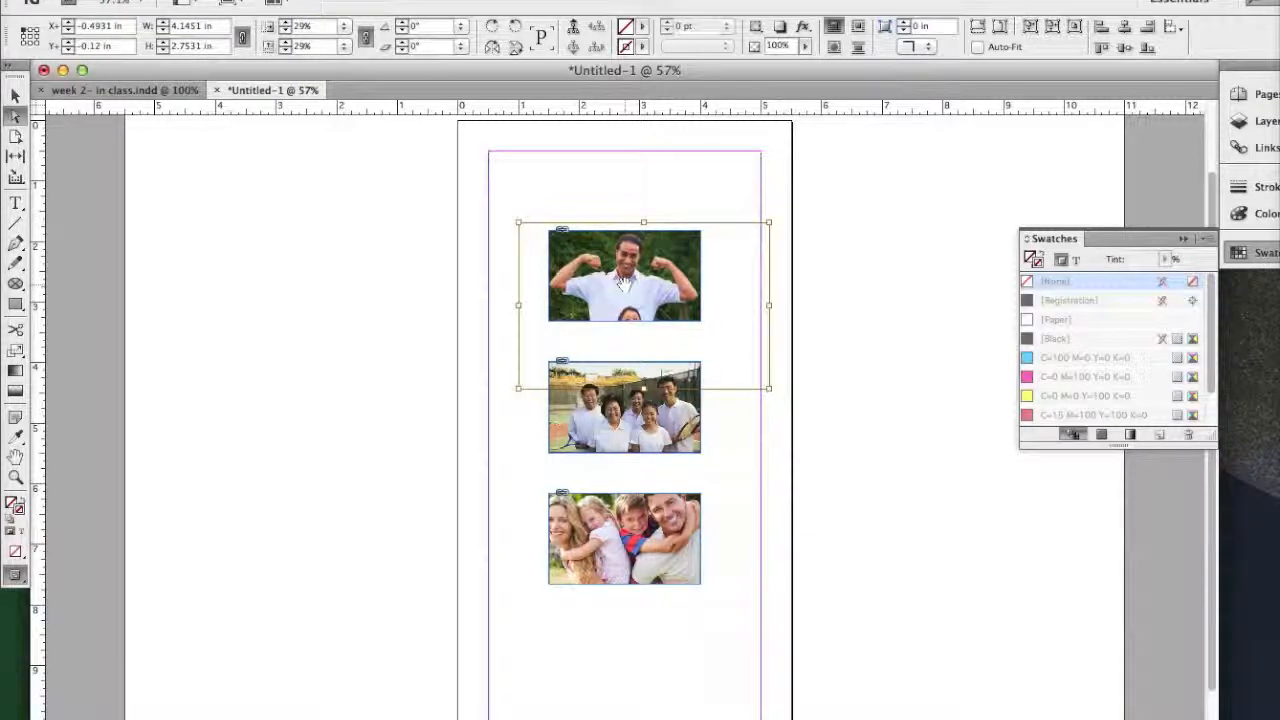
# Move the uppermost photo frame straight up to about Y 1.17 in.
pyautogui.click(15, 94)
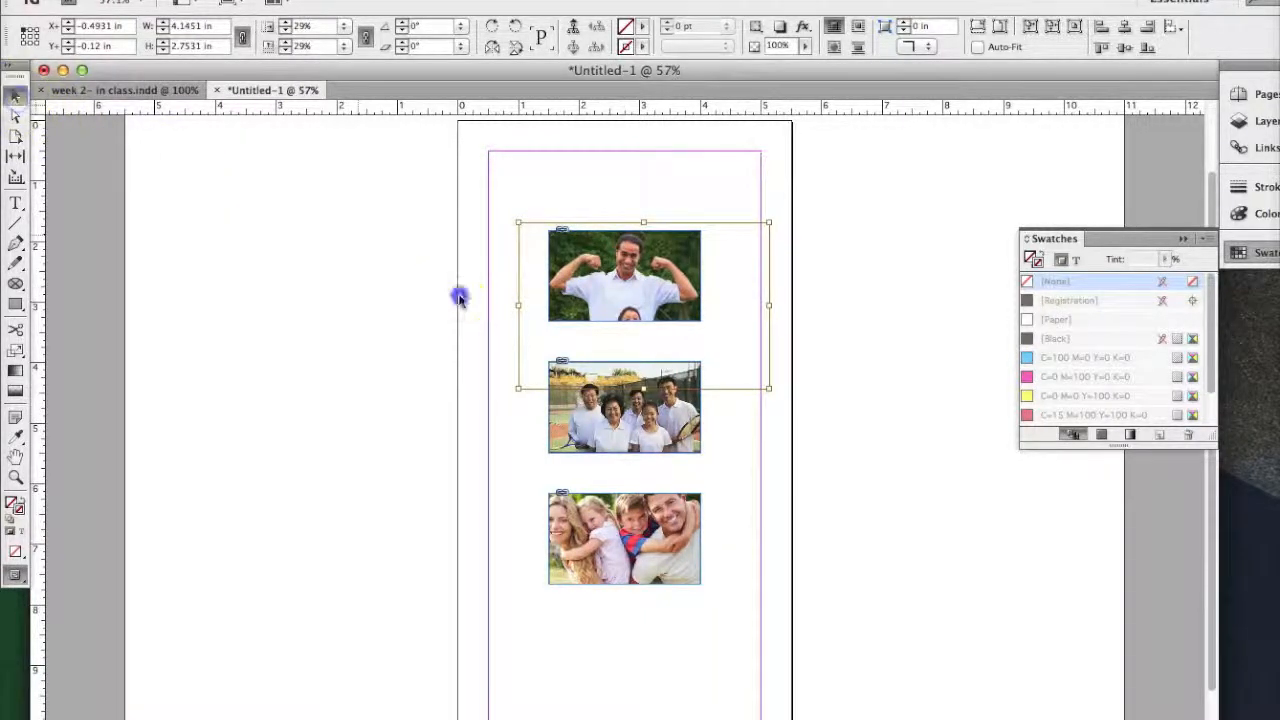
pyautogui.click(537, 298)
pyautogui.click(572, 280)
pyautogui.moveTo(591, 288); pyautogui.dragTo(594, 247)
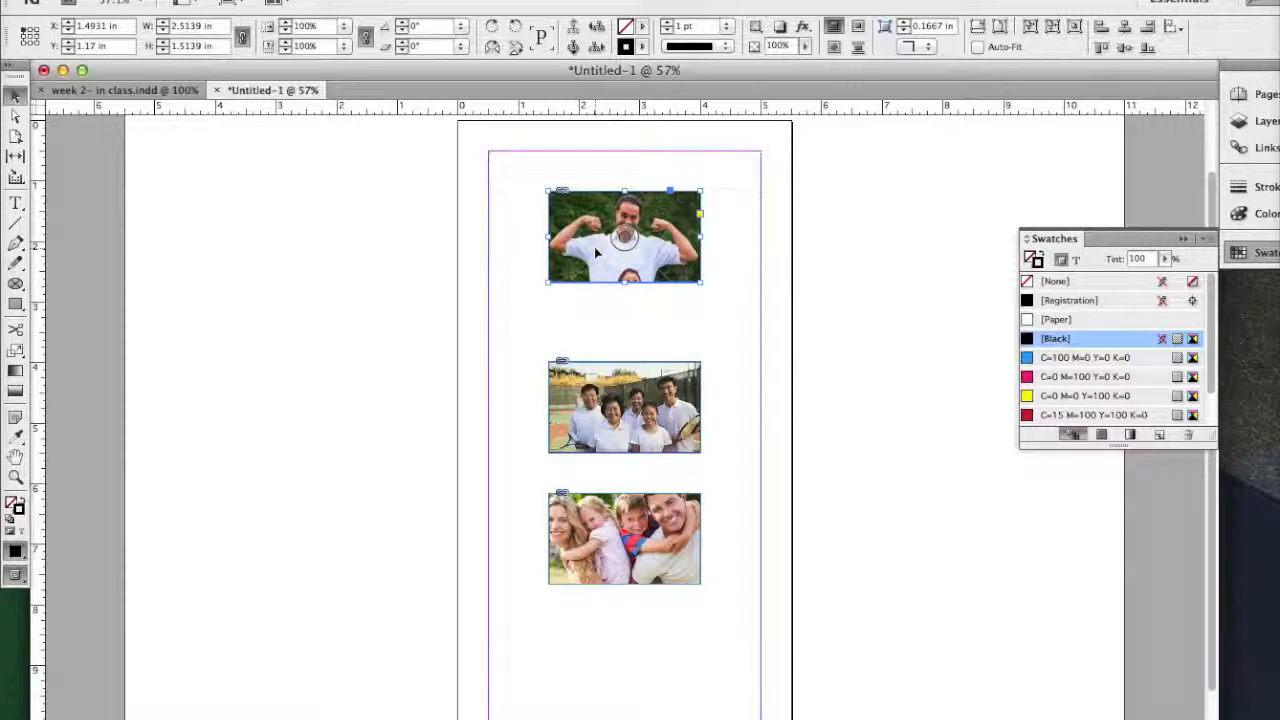
# Draw a text frame about 2.51 x 0.68 in between the uppermost and middle photos and enter FIT in it.
pyautogui.click(17, 205)
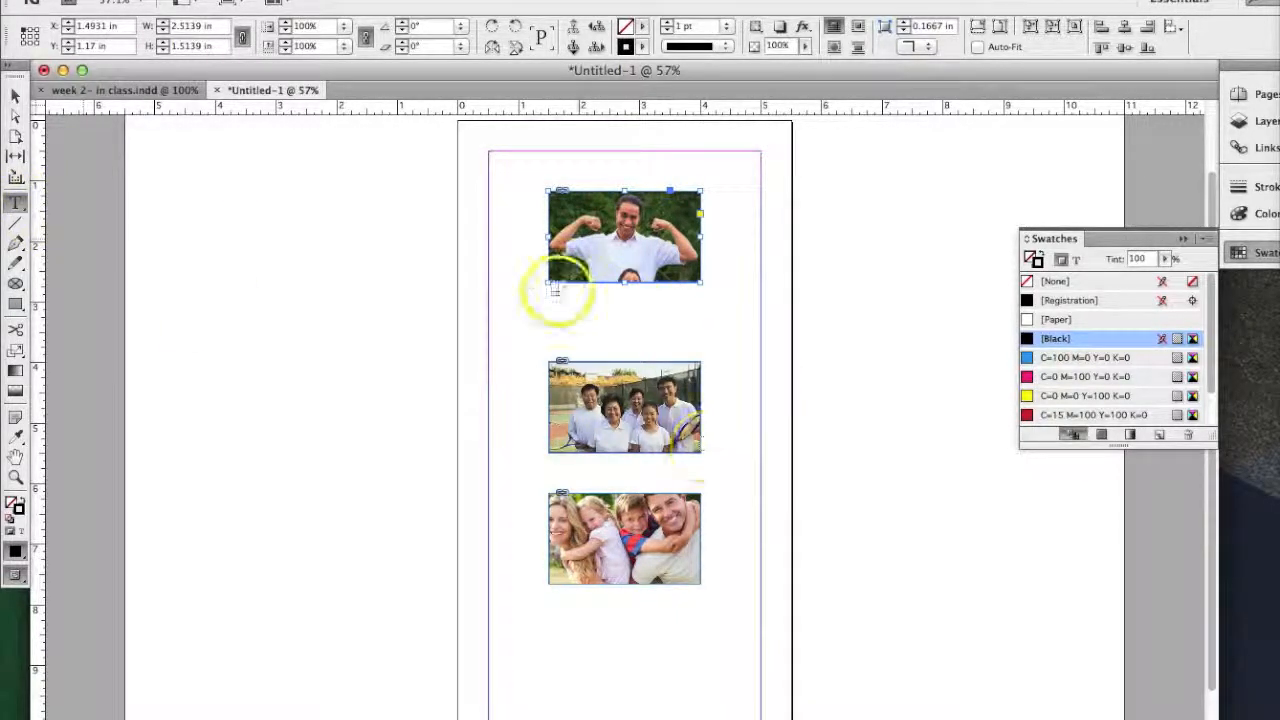
pyautogui.moveTo(548, 299); pyautogui.dragTo(701, 341)
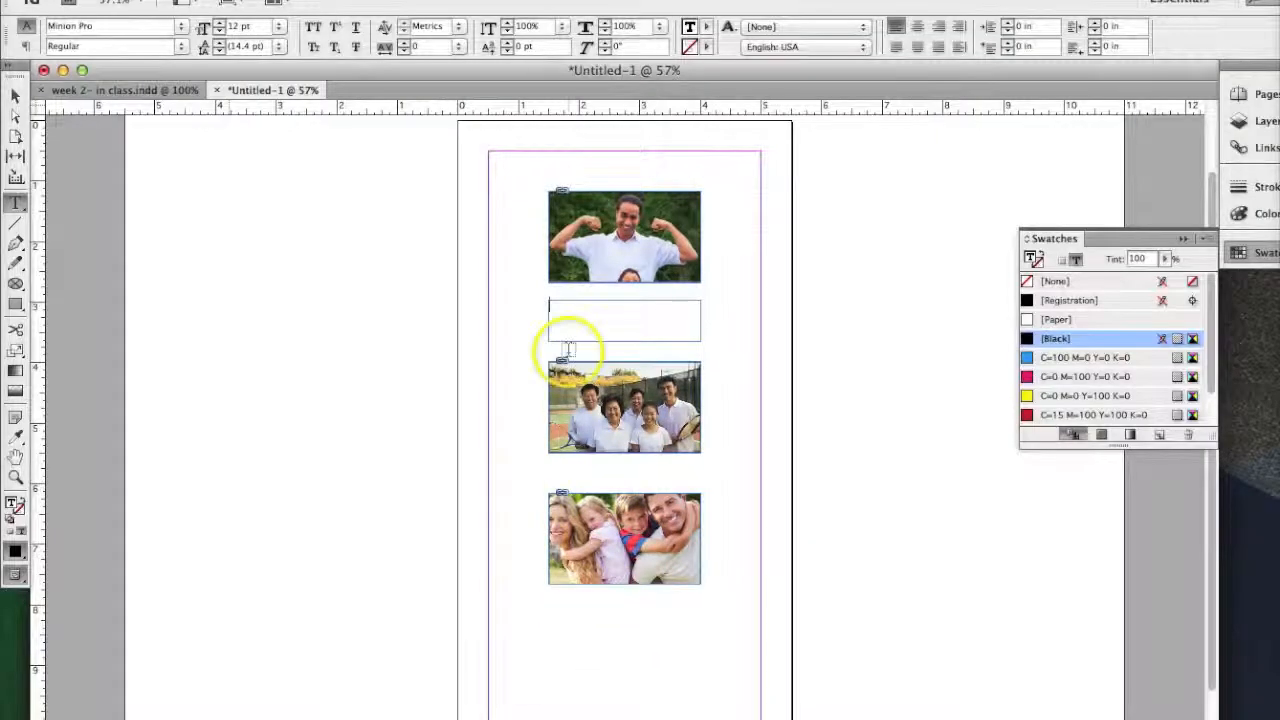
pyautogui.click(575, 316)
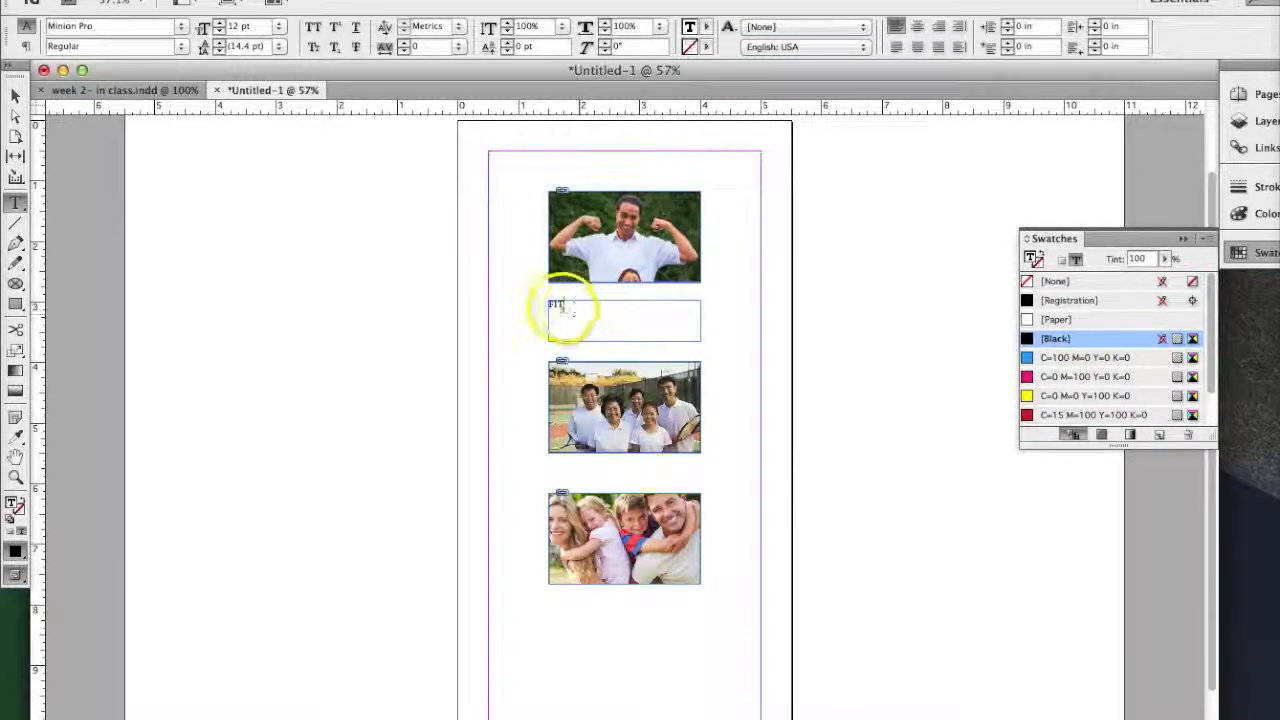
# Format the FIT text as Garamond at 36 pt and center it in its frame.
pyautogui.doubleClick(558, 303)
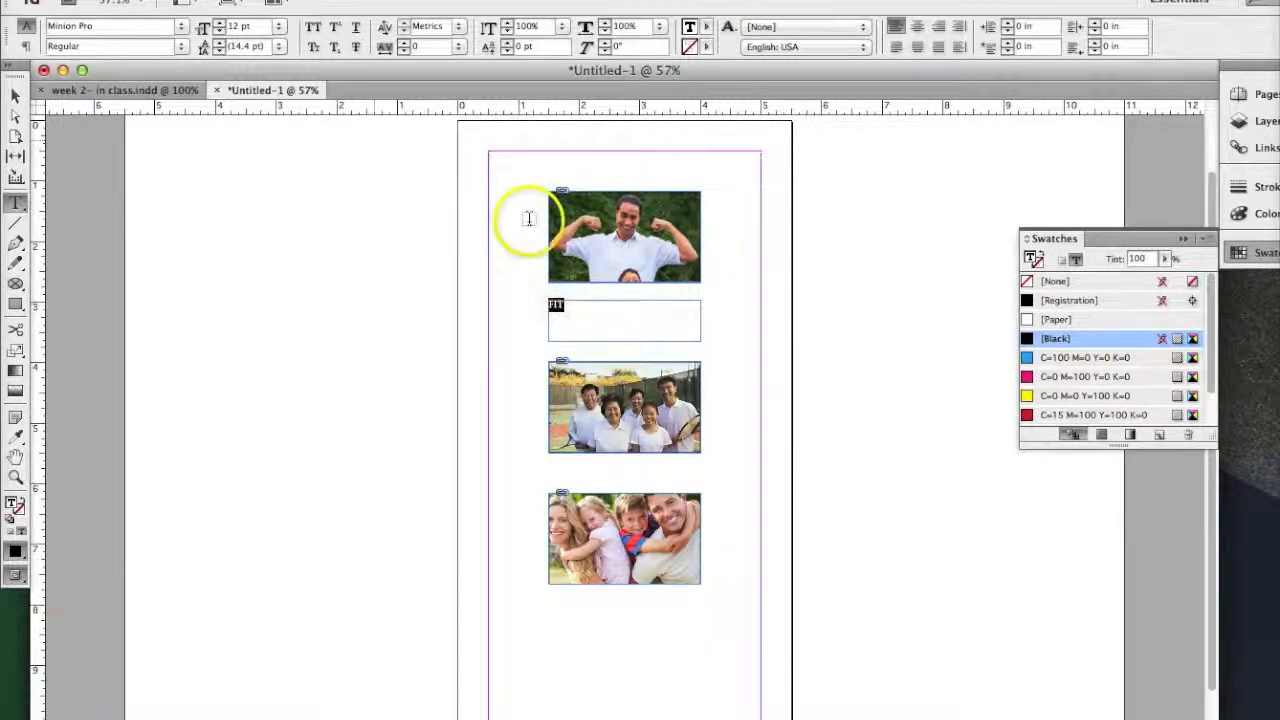
pyautogui.click(89, 26)
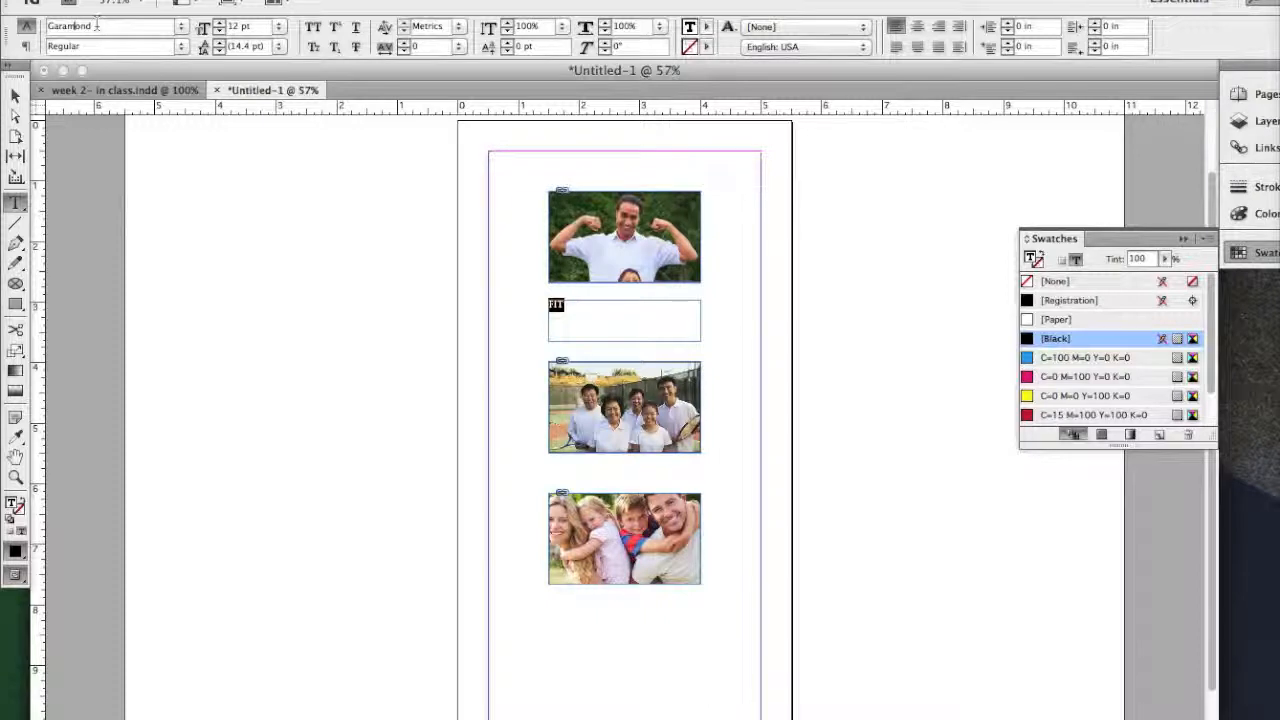
pyautogui.click(207, 29)
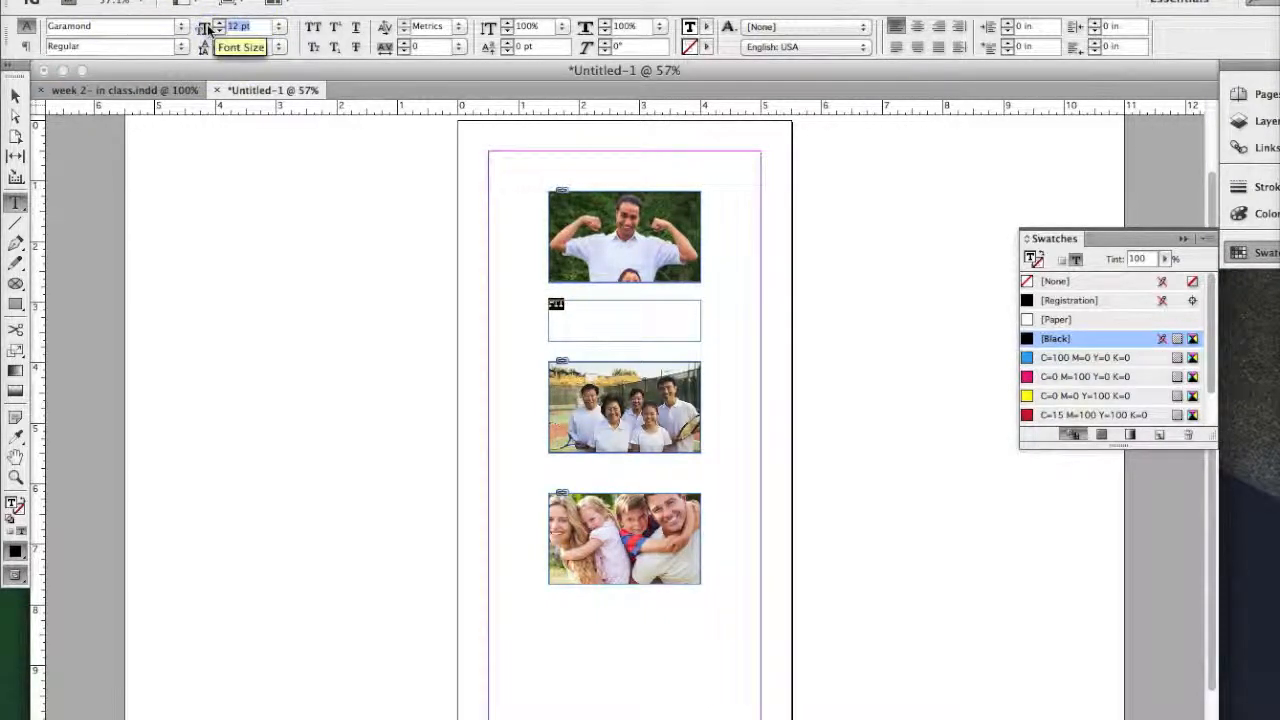
pyautogui.write('36')
pyautogui.press('Return')
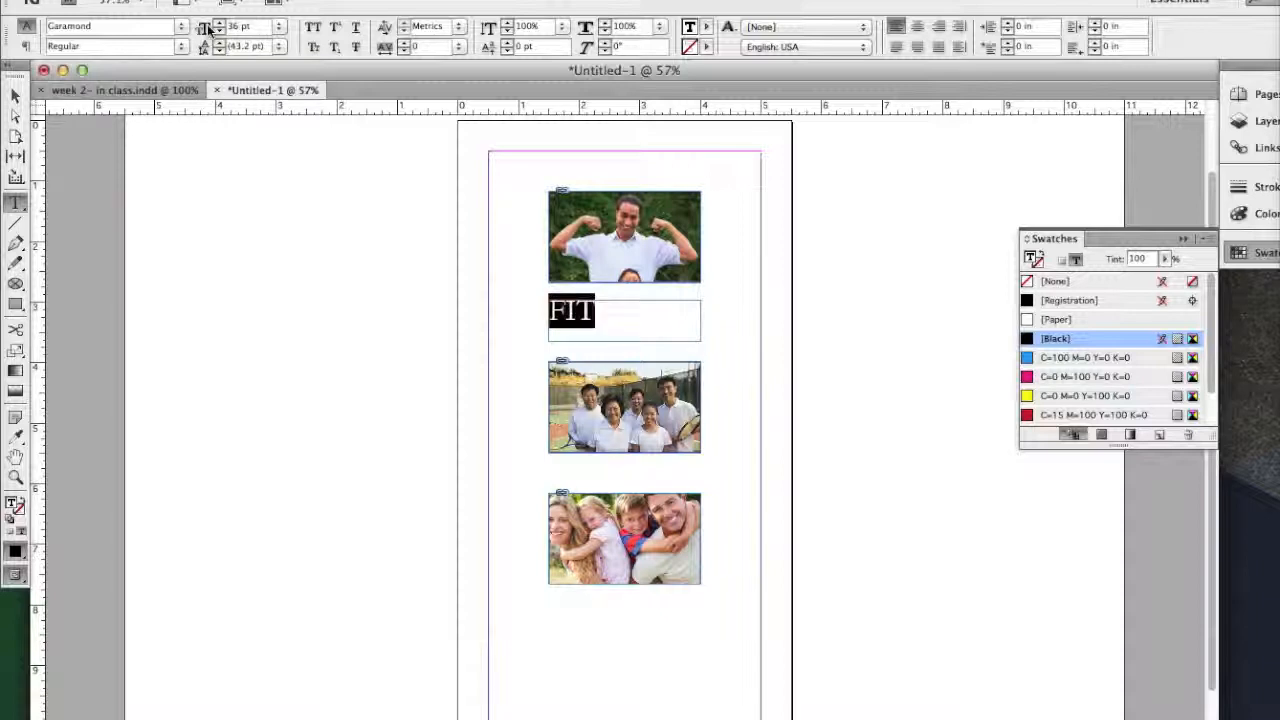
pyautogui.click(918, 27)
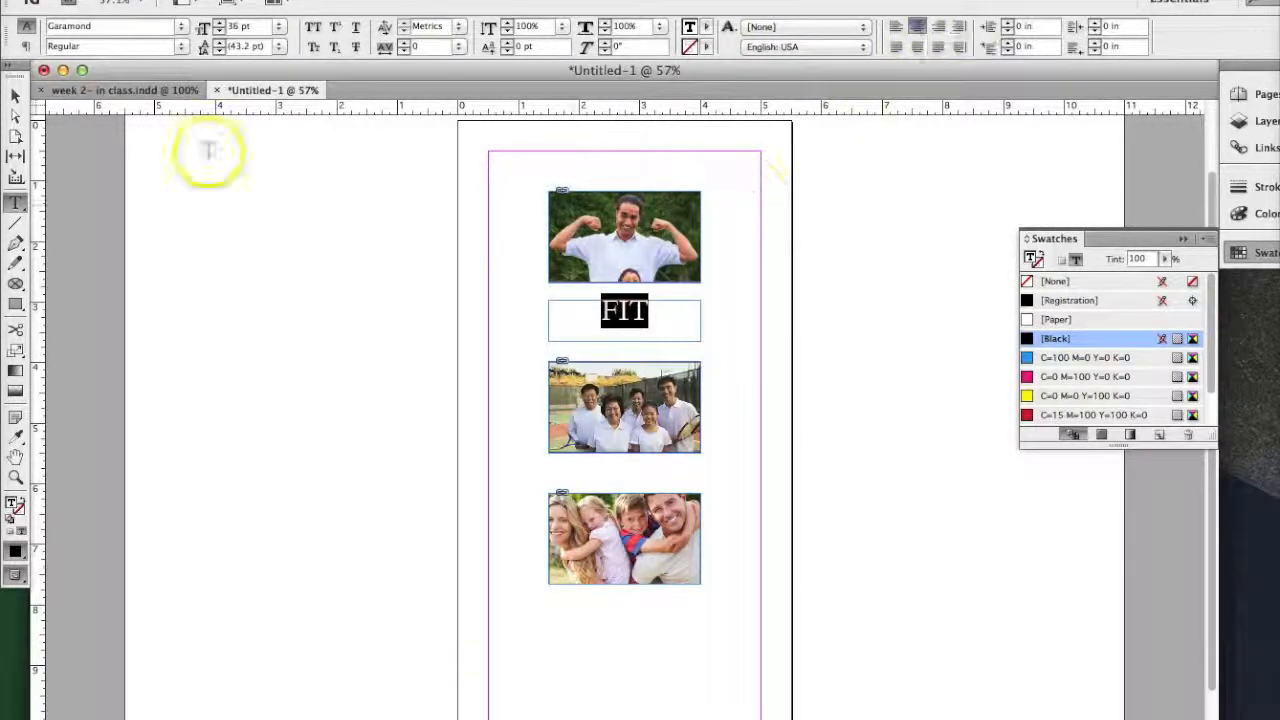
# Move the lowest photo frame straight down to about Y 7.5 in.
pyautogui.click(15, 93)
pyautogui.click(636, 535)
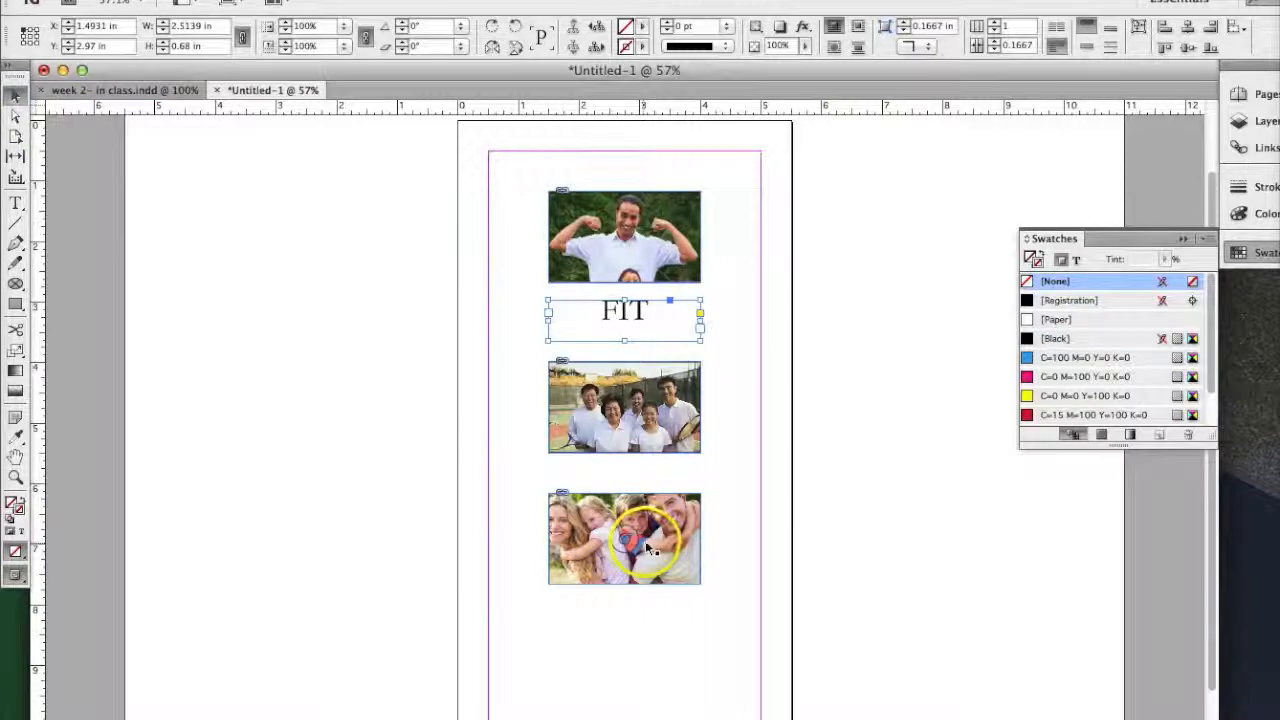
pyautogui.click(734, 537)
pyautogui.moveTo(673, 549); pyautogui.dragTo(676, 631)
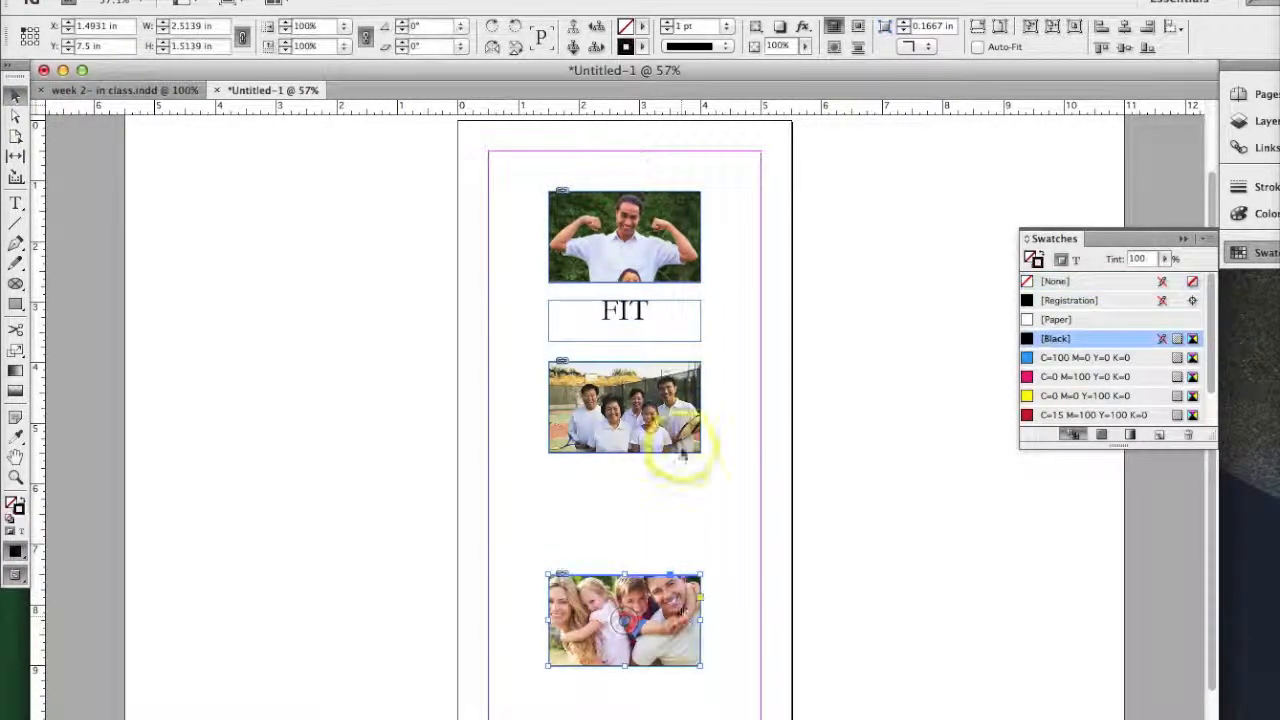
# Duplicate the FIT text frame below the middle photo at about Y 5.7 in and move the lowest photo up to about Y 6.71 in.
pyautogui.click(638, 322)
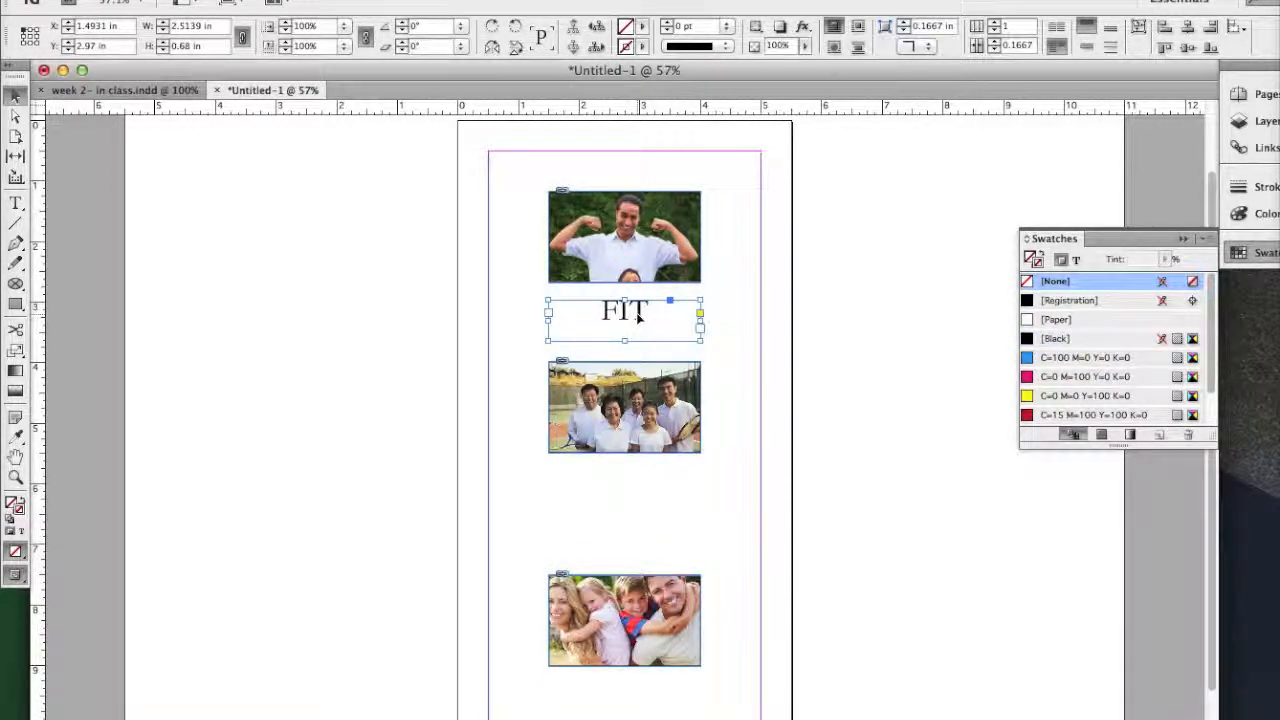
pyautogui.moveTo(640, 316); pyautogui.dragTo(646, 480)
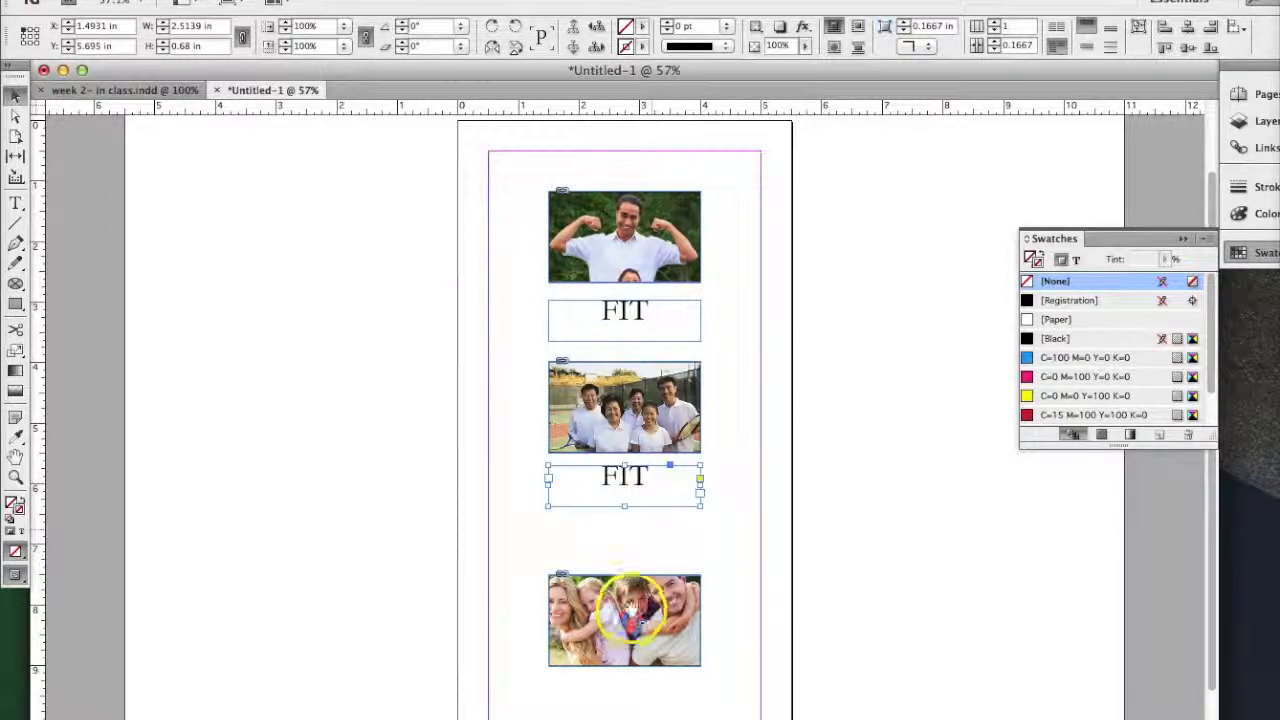
pyautogui.moveTo(652, 604); pyautogui.dragTo(653, 560)
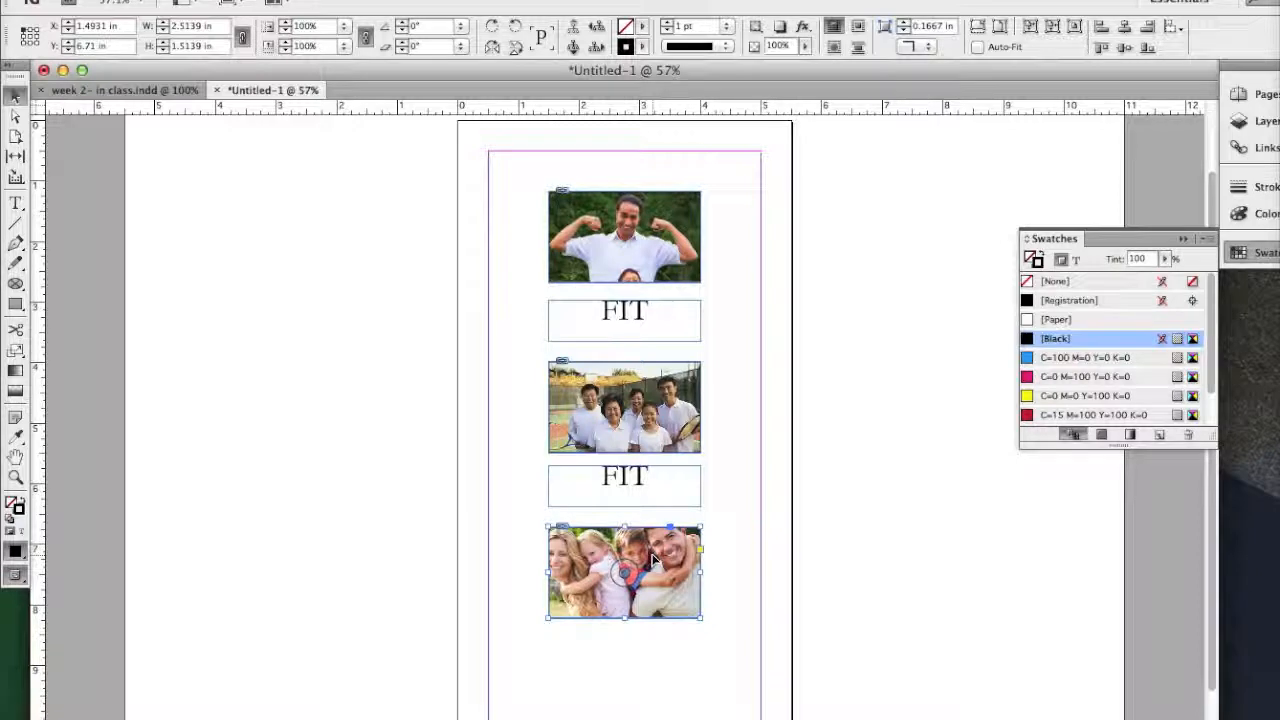
# Duplicate the FIT text frame from below the middle photo to below the lowest photo, at about Y 8.42 in.
pyautogui.click(640, 484)
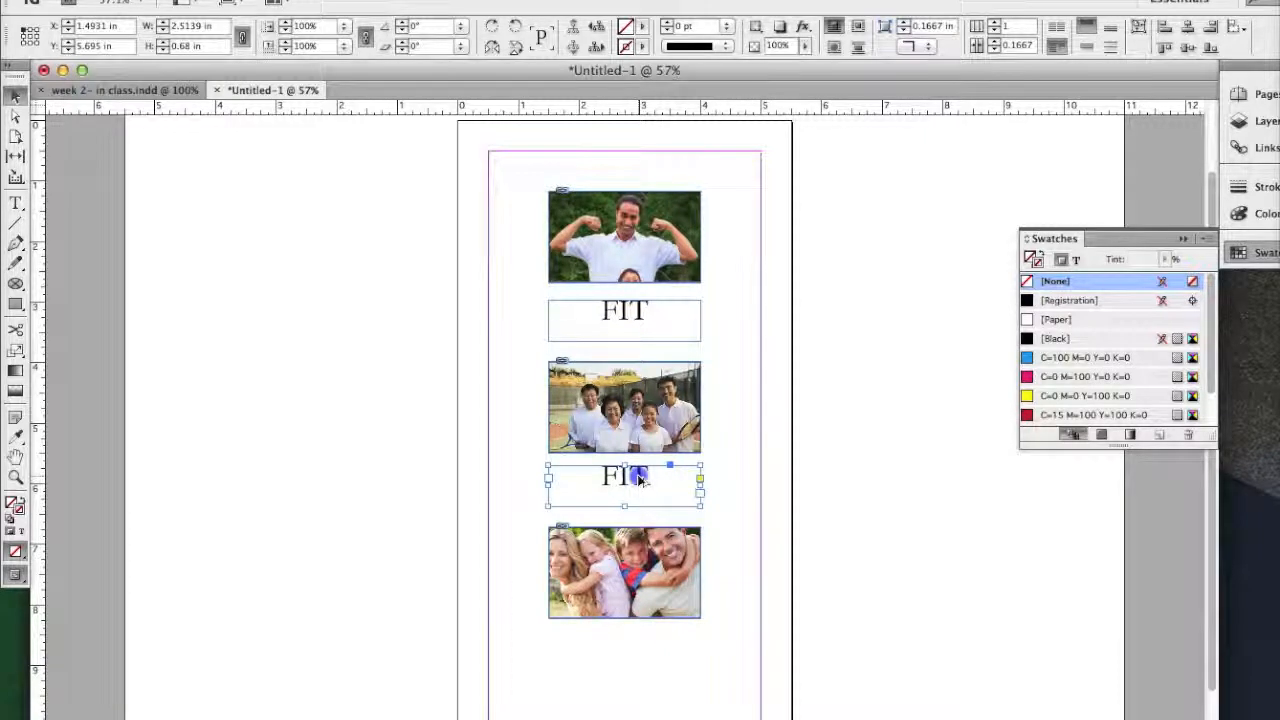
pyautogui.moveTo(640, 480); pyautogui.dragTo(644, 642)
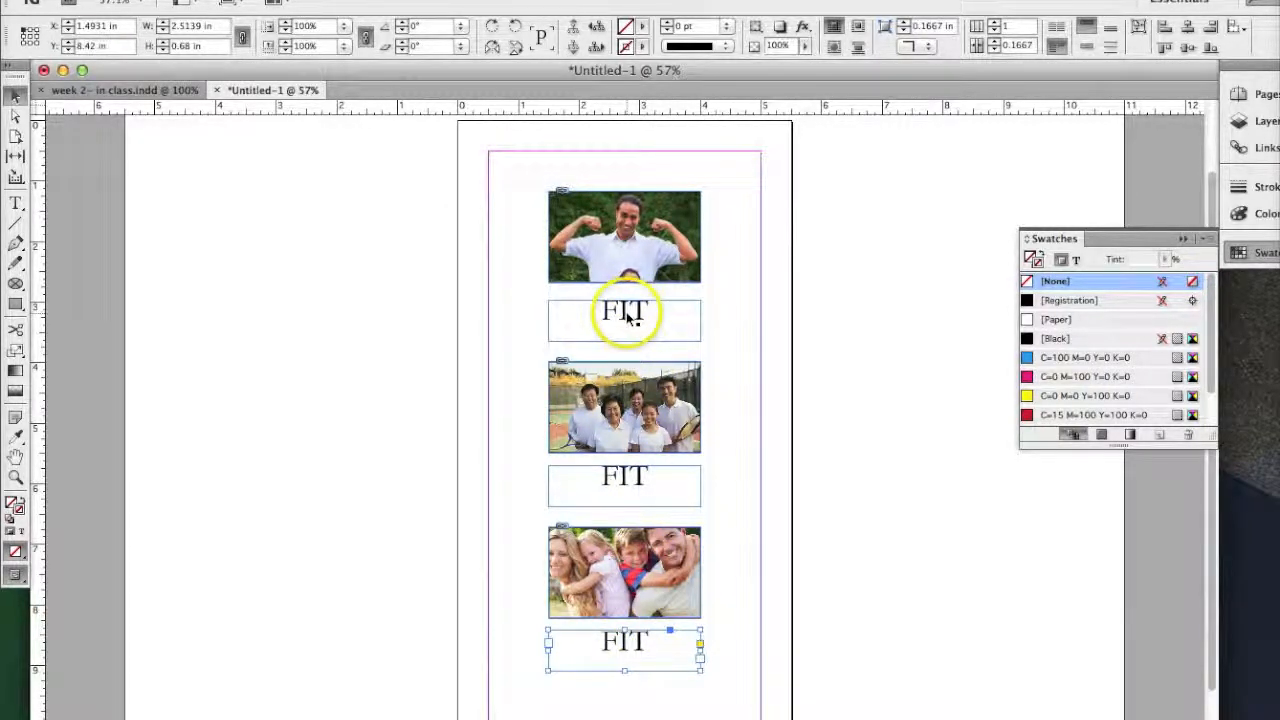
# Replace the caption text below the middle photo with FAMILY.
pyautogui.doubleClick(624, 478)
pyautogui.doubleClick(624, 478)
pyautogui.press('BackSpace')
pyautogui.write('FAMILY')
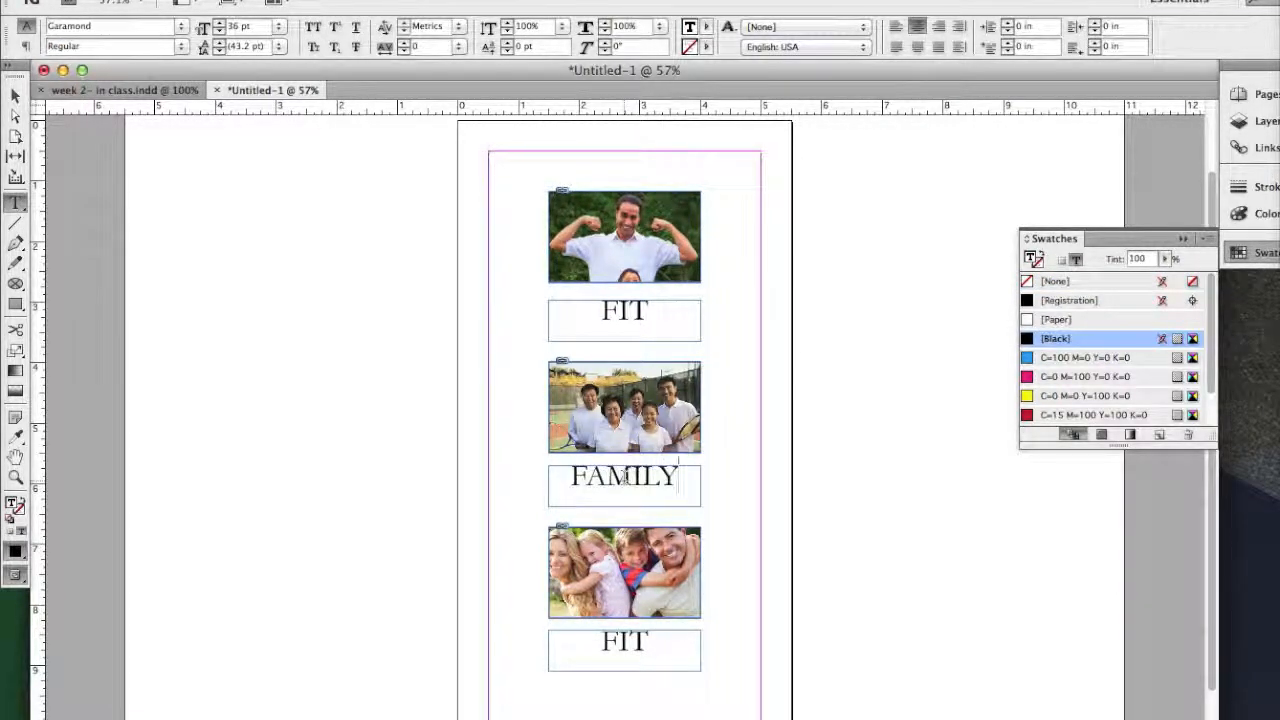
# Replace the caption text below the lowest photo with FUN.
pyautogui.doubleClick(624, 645)
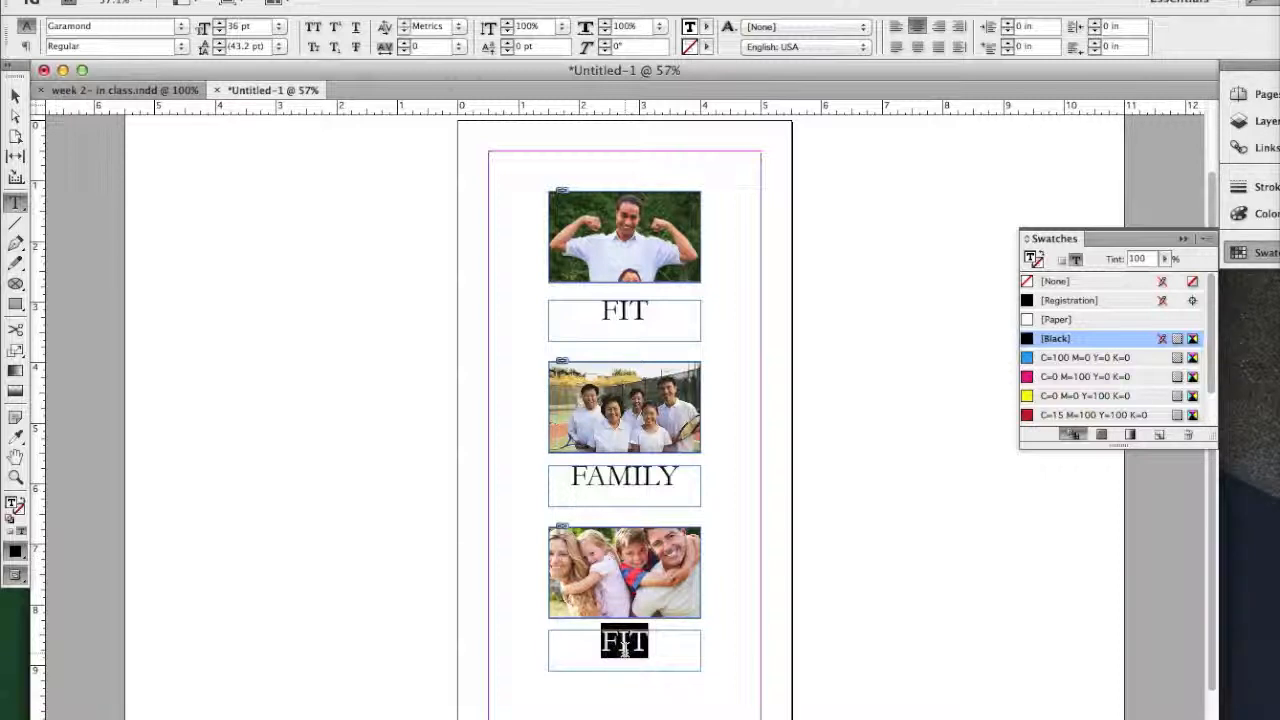
pyautogui.write('FU')
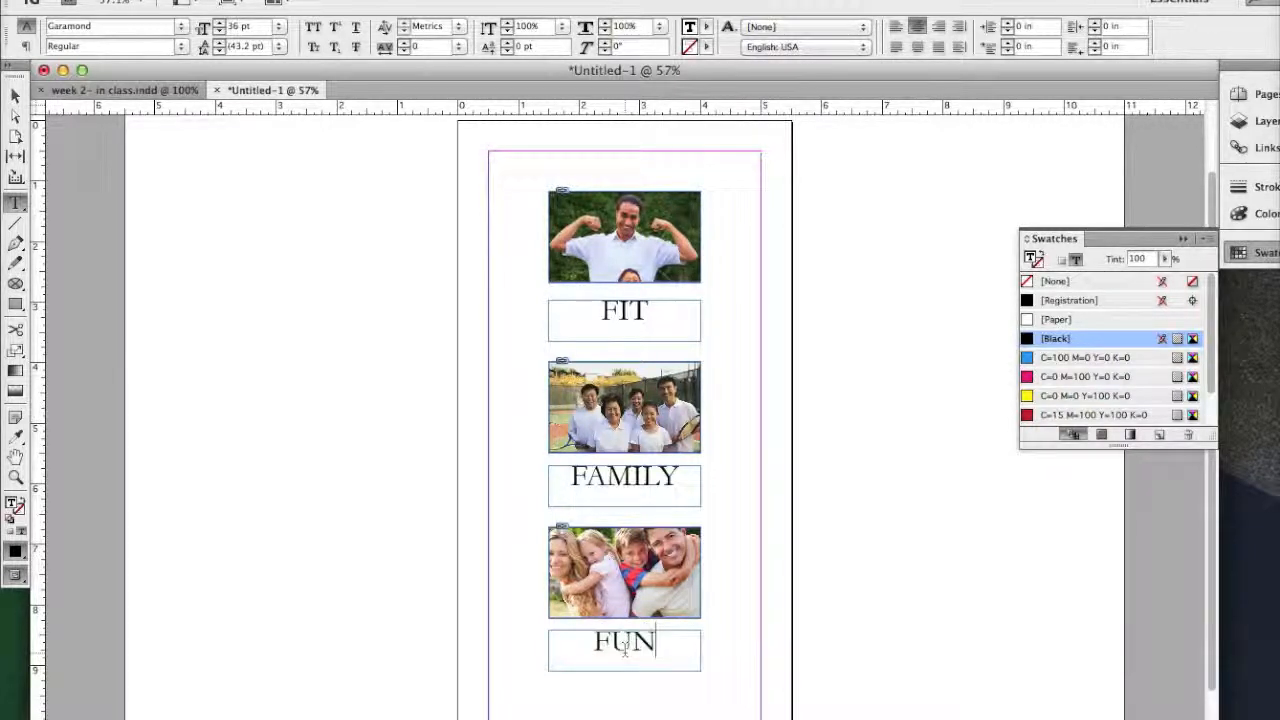
pyautogui.write('N')
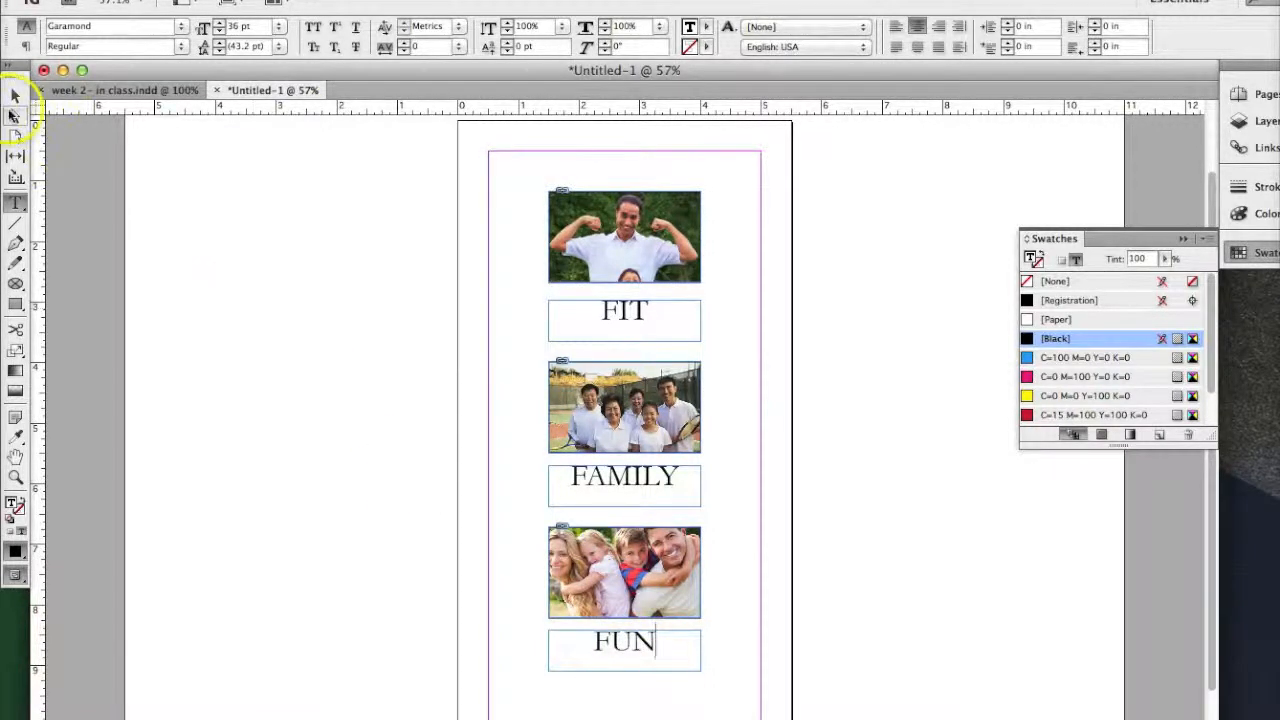
# Move the FIT text frame up closer to the top photo, to about Y 2.82 in.
pyautogui.click(14, 96)
pyautogui.click(380, 280)
pyautogui.click(597, 320)
pyautogui.click(606, 319)
pyautogui.moveTo(607, 318); pyautogui.dragTo(608, 305)
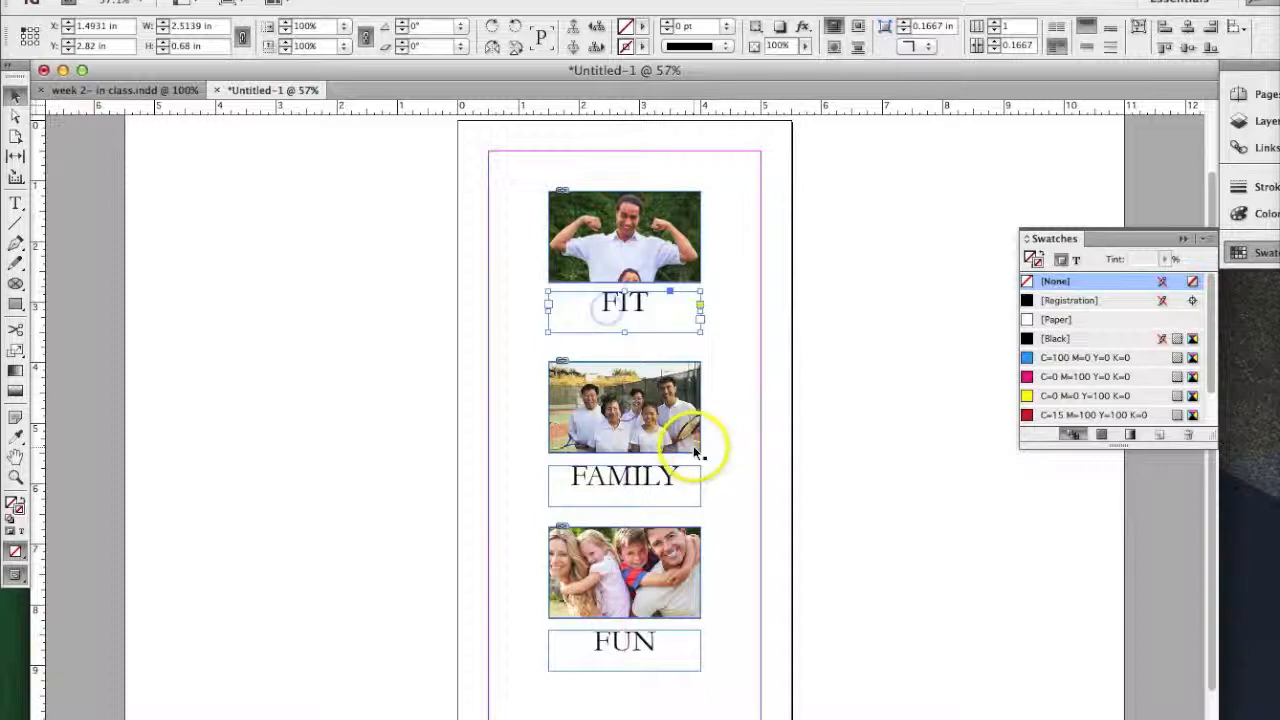
pyautogui.click(717, 466)
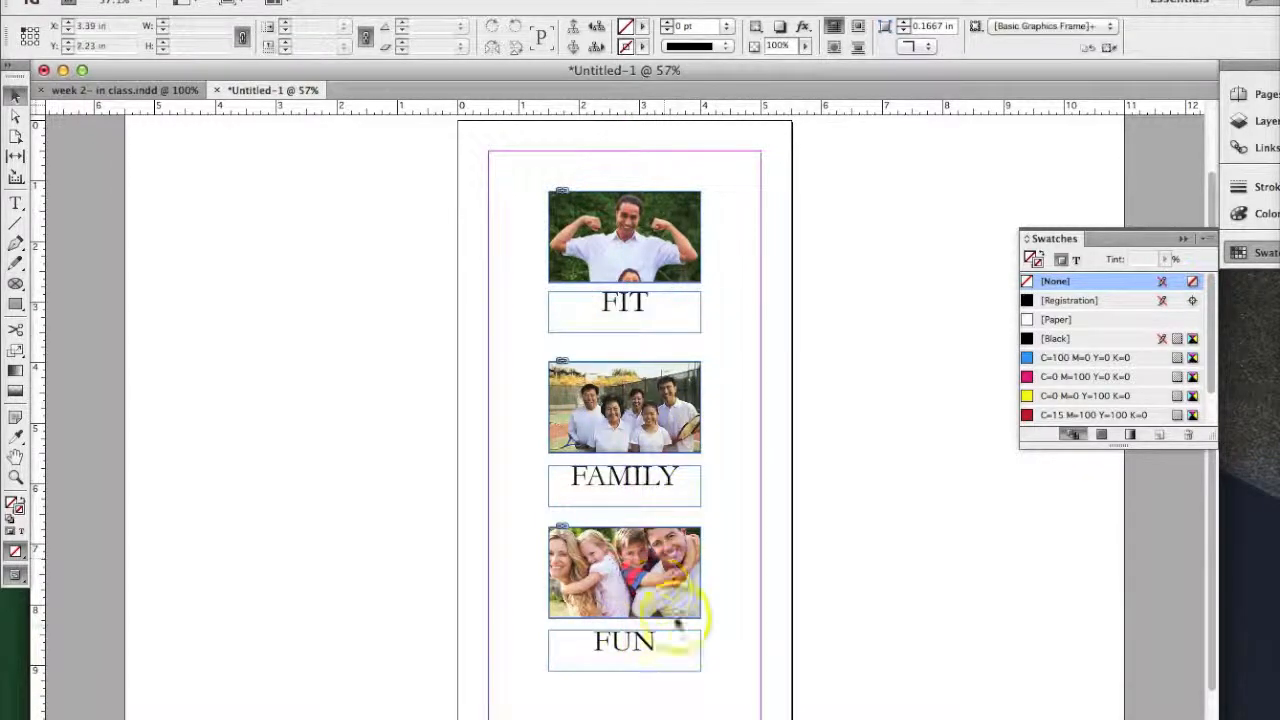
pyautogui.click(663, 482)
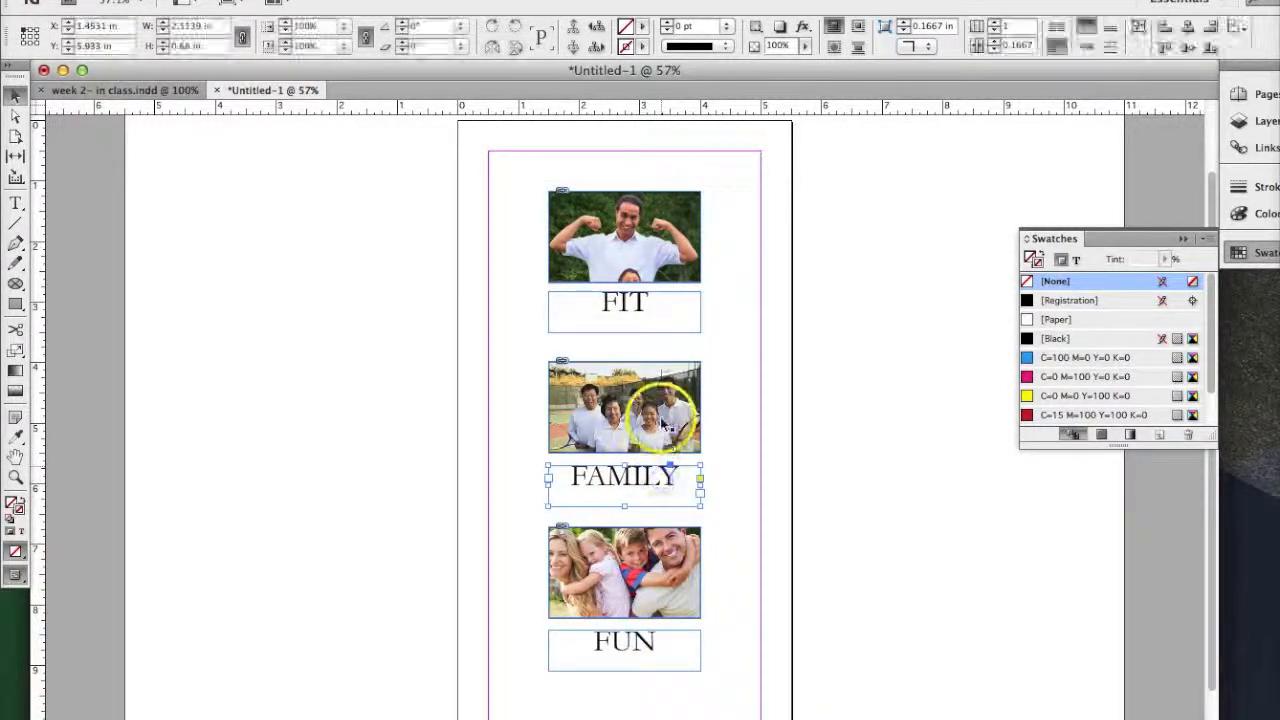
pyautogui.click(705, 375)
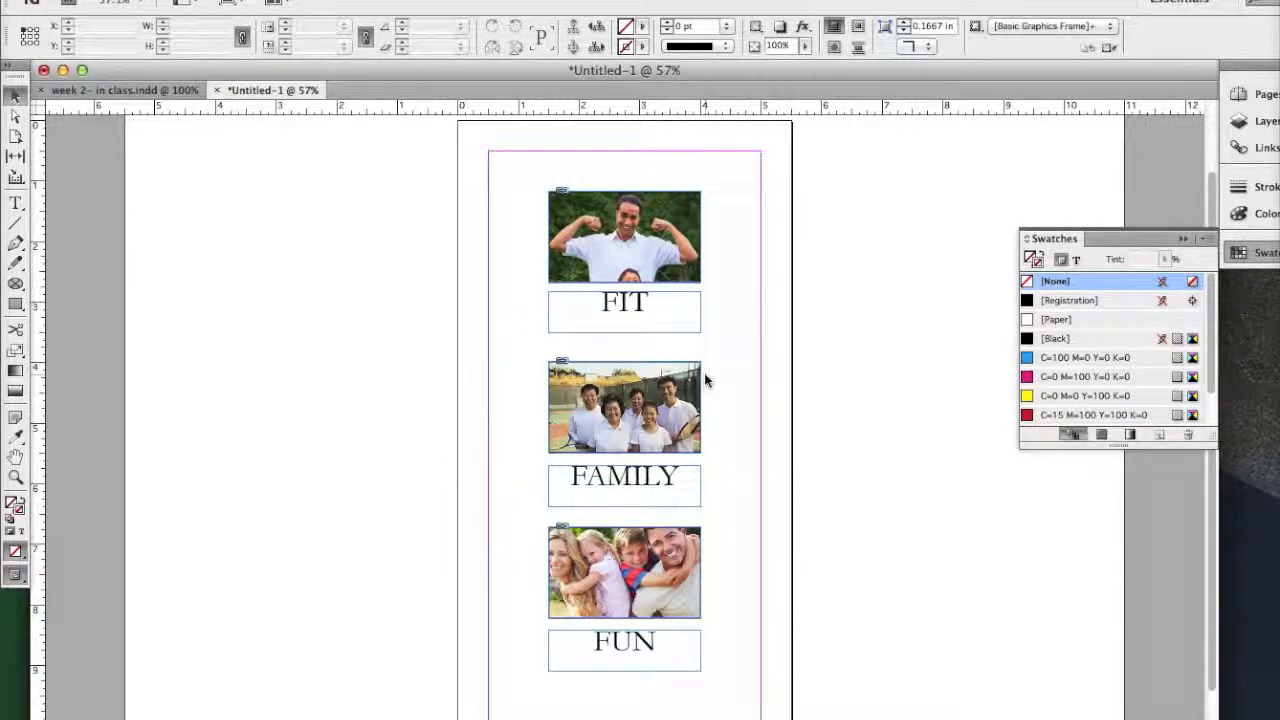
pyautogui.moveTo(540, 183); pyautogui.dragTo(714, 337)
pyautogui.click(345, 2)
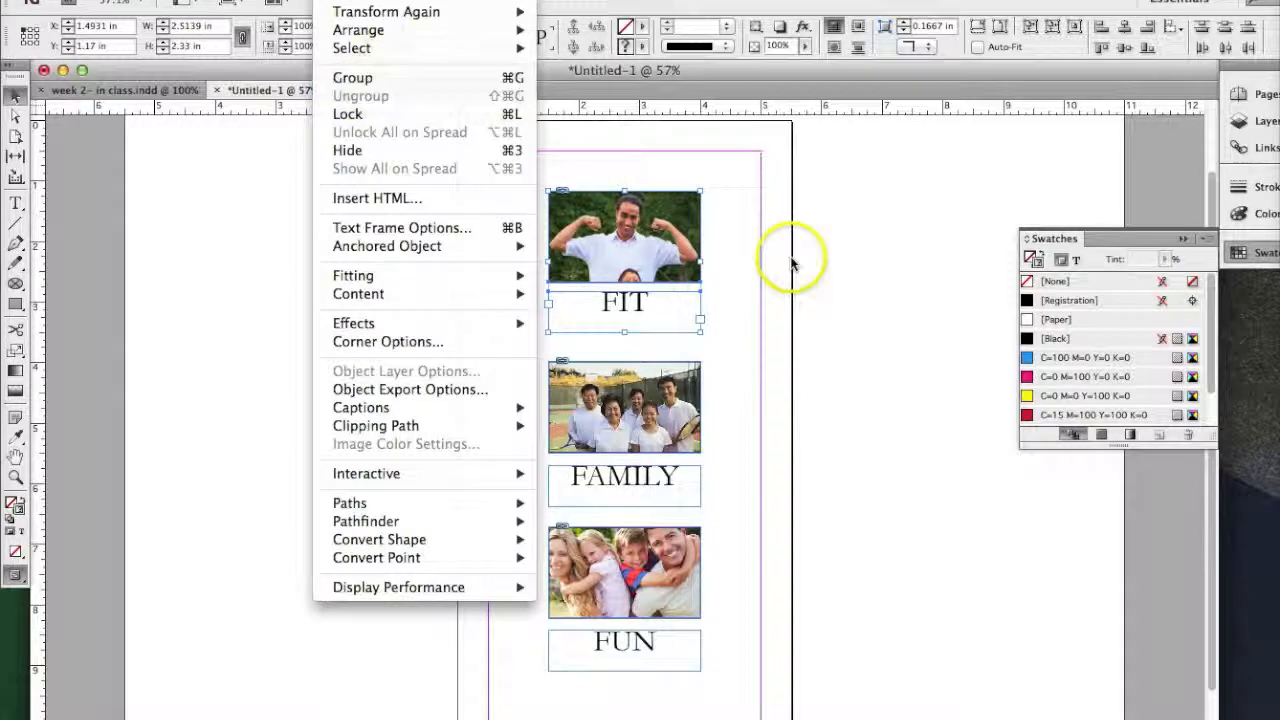
pyautogui.click(746, 237)
pyautogui.click(724, 352)
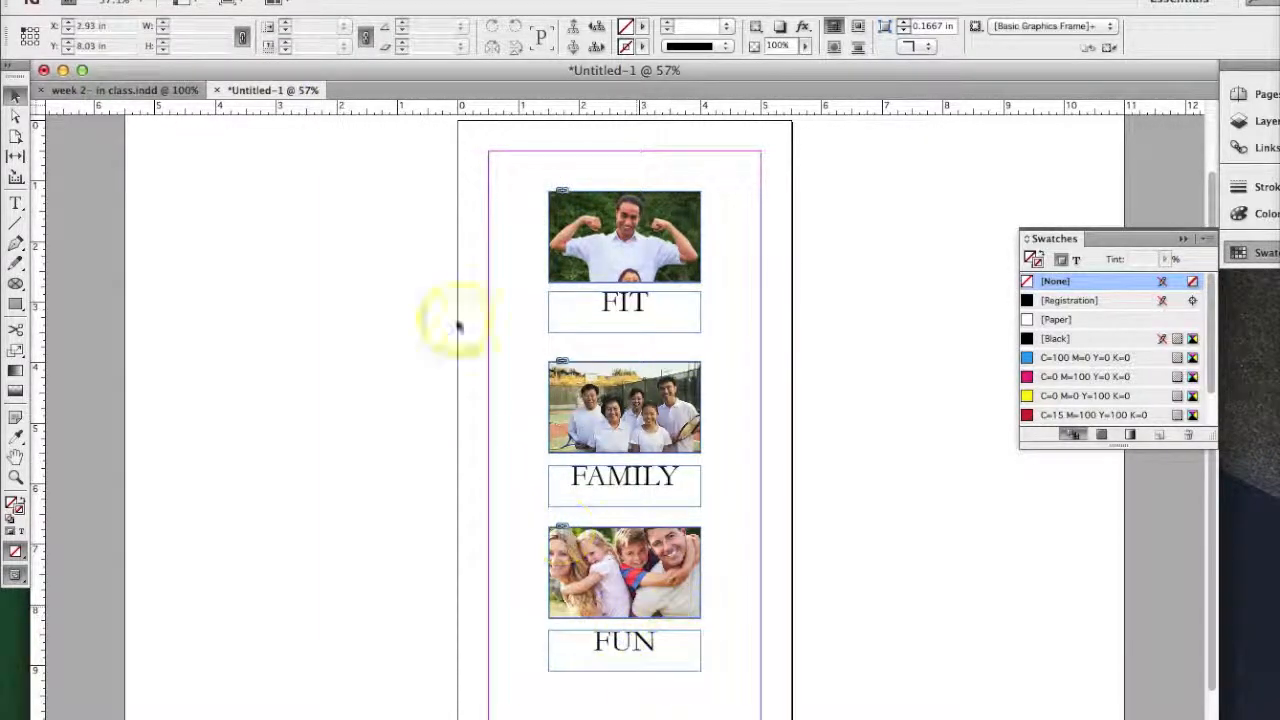
# Hide the frame edges in the document view.
pyautogui.click(449, 2)
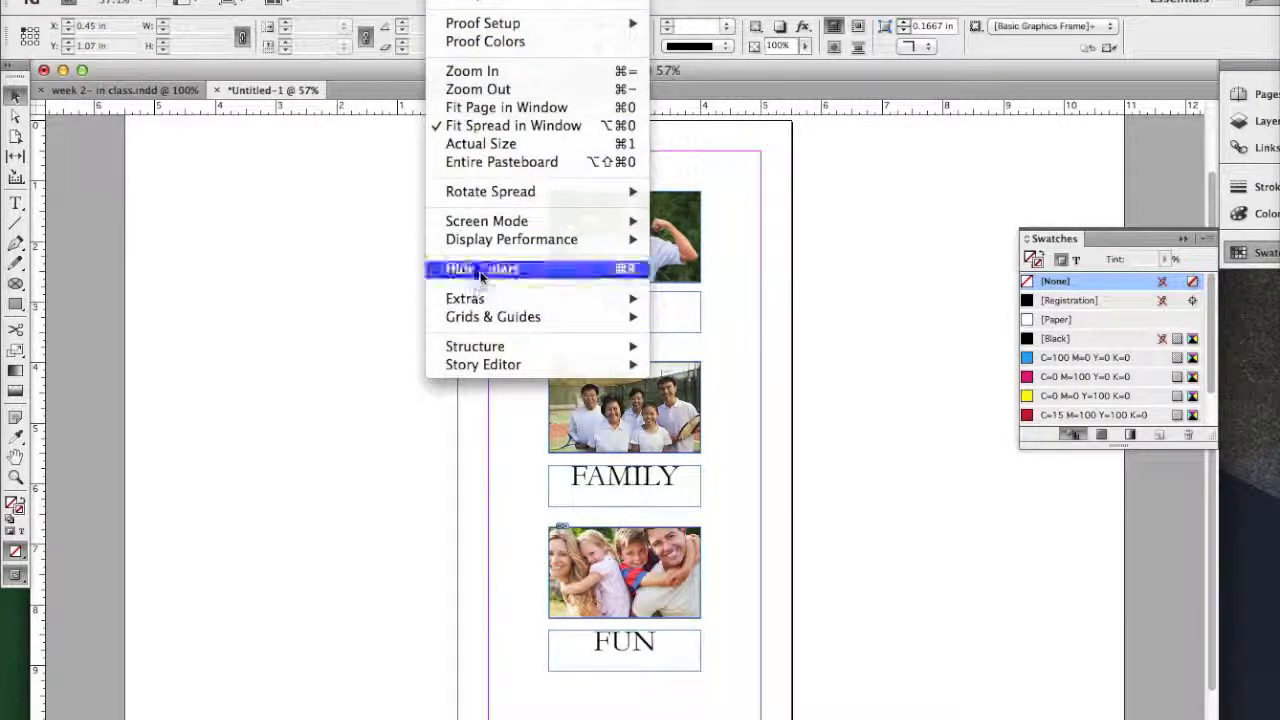
pyautogui.moveTo(486, 300)
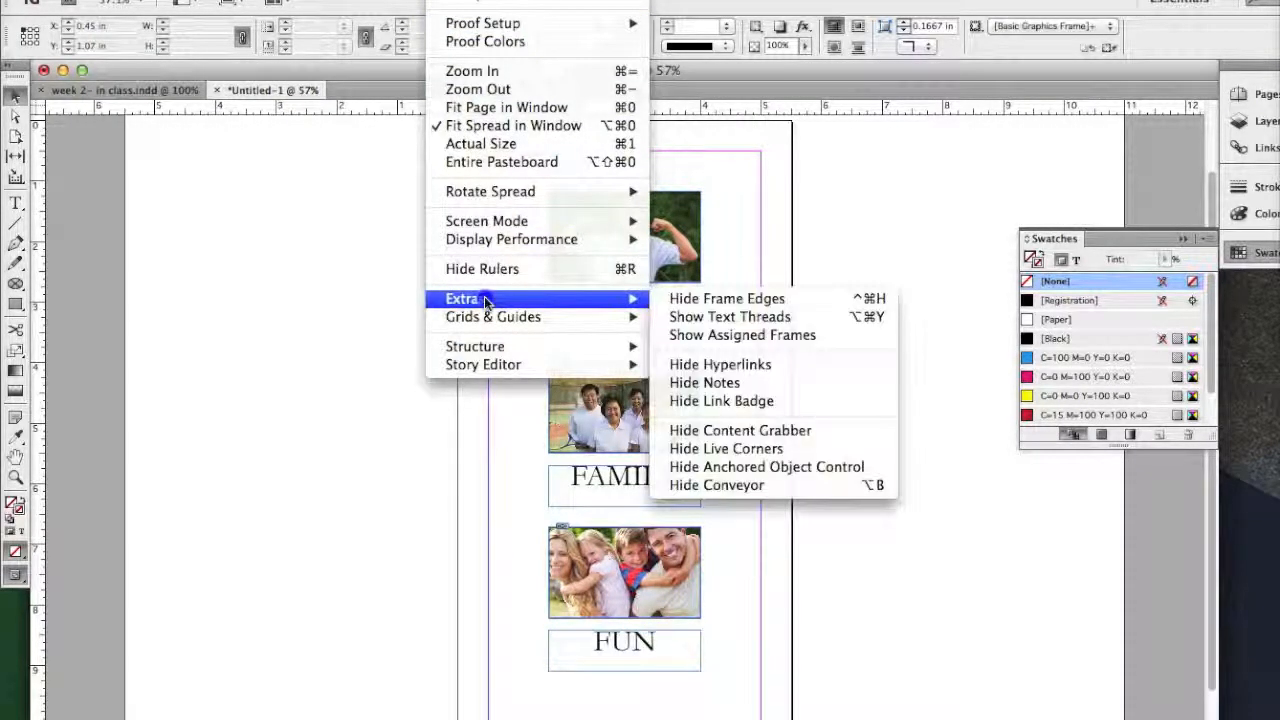
pyautogui.click(704, 299)
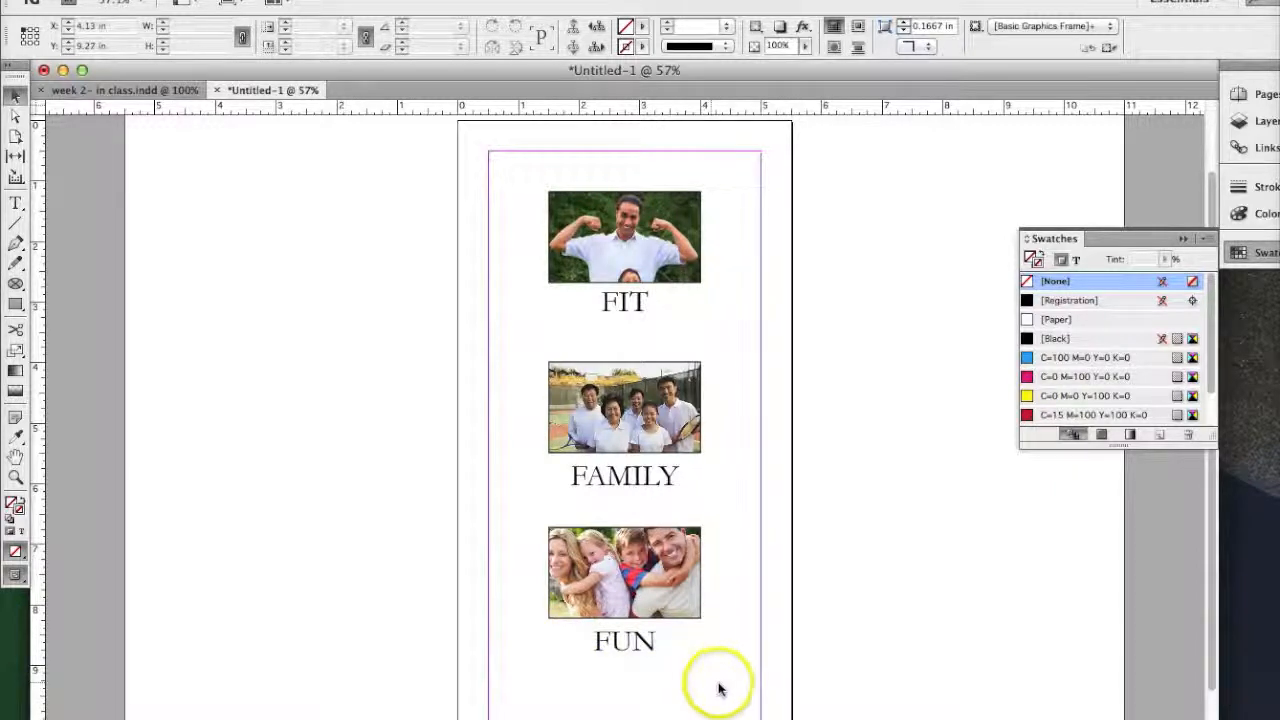
# Align all three photos and their captions by their horizontal centers.
pyautogui.moveTo(720, 680); pyautogui.dragTo(529, 177)
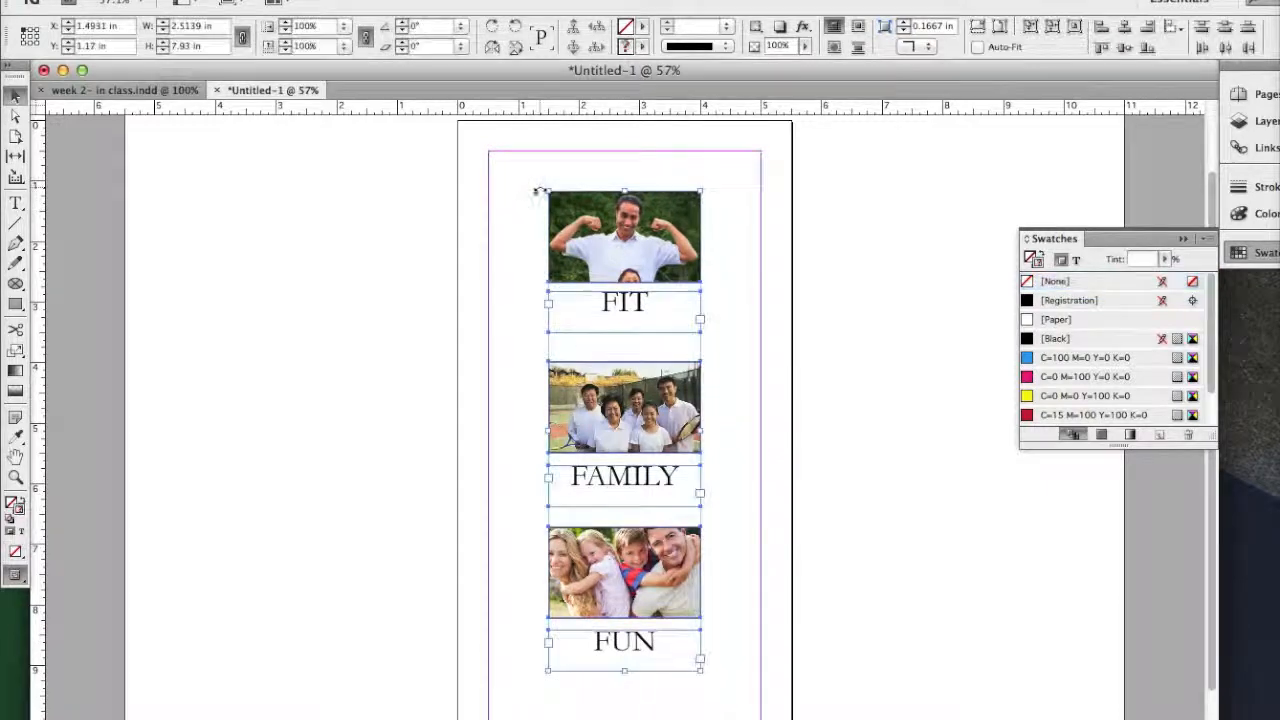
pyautogui.click(1124, 27)
pyautogui.click(740, 372)
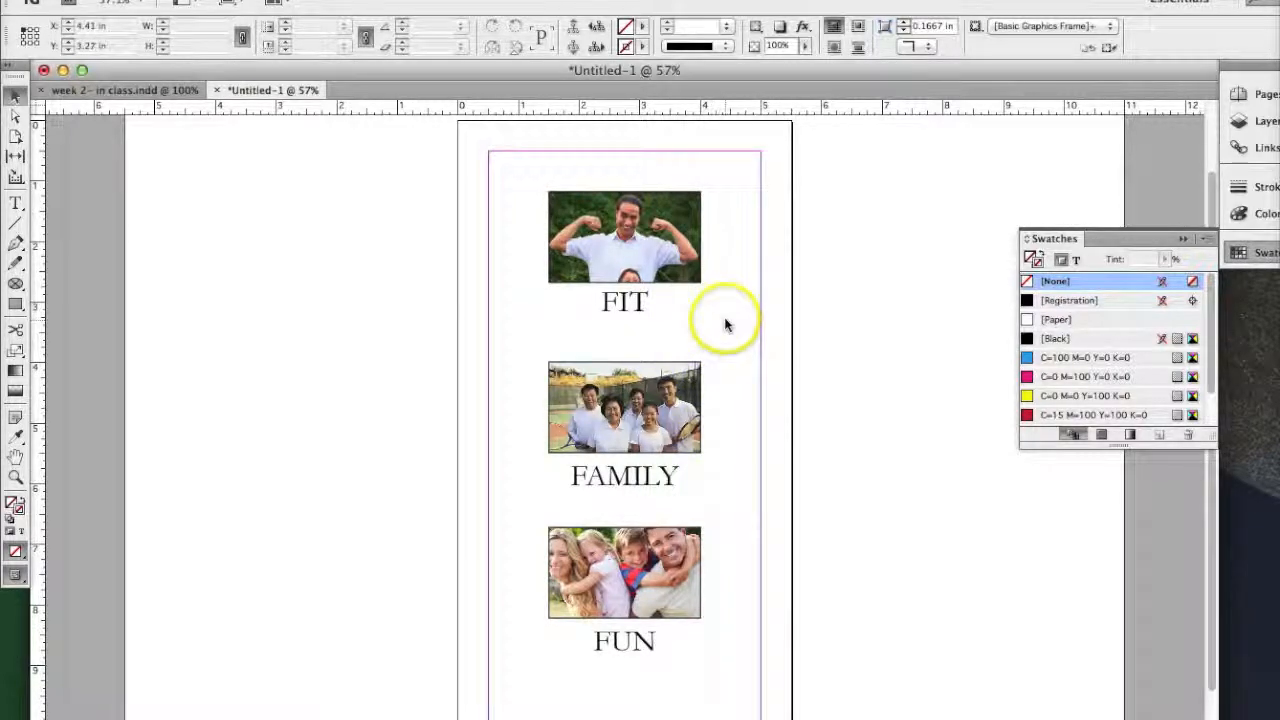
# Shorten the FIT, FAMILY and FUN text frames from their lower edges to about 0.45 in high.
pyautogui.click(670, 320)
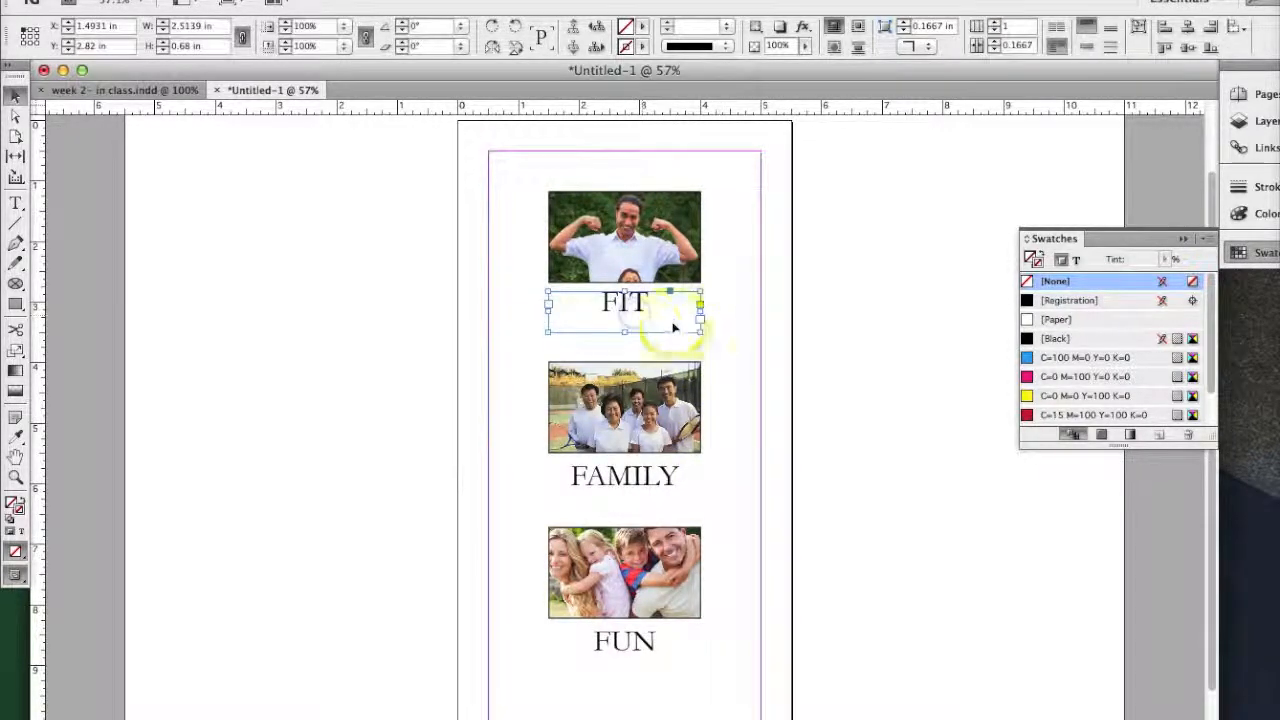
pyautogui.moveTo(624, 331); pyautogui.dragTo(623, 319)
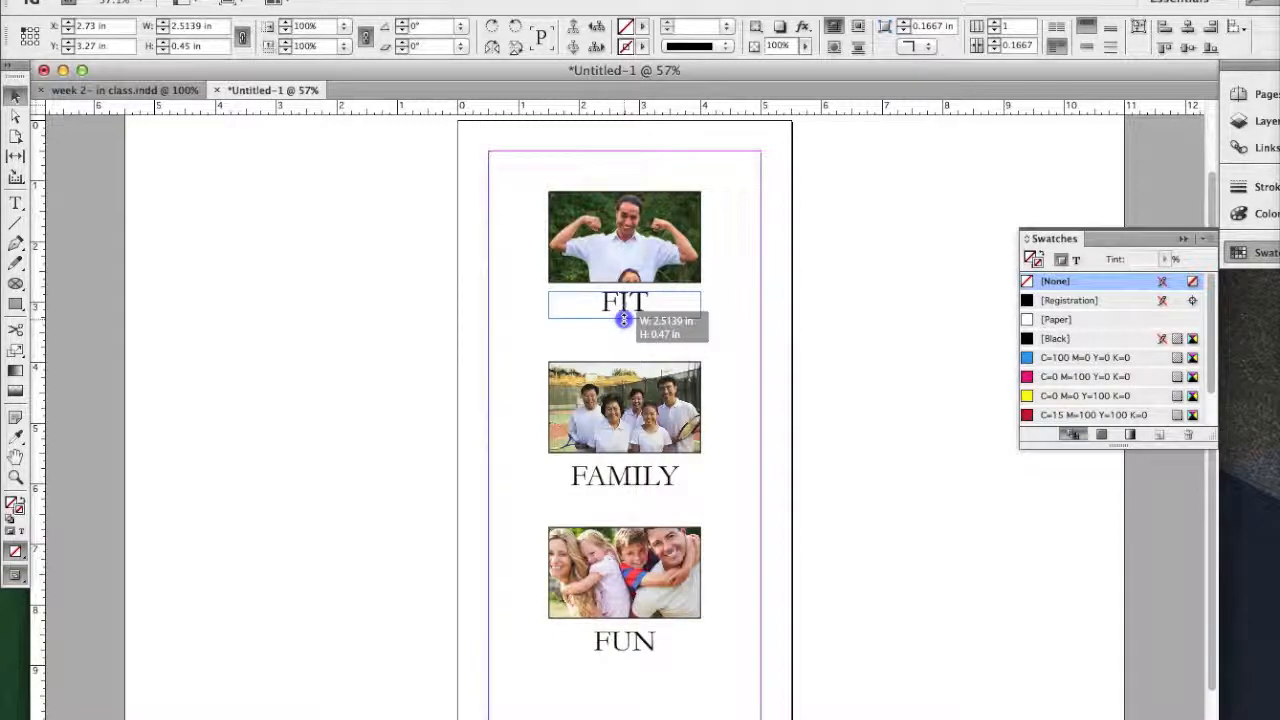
pyautogui.click(655, 474)
pyautogui.moveTo(624, 502); pyautogui.dragTo(624, 490)
pyautogui.click(612, 640)
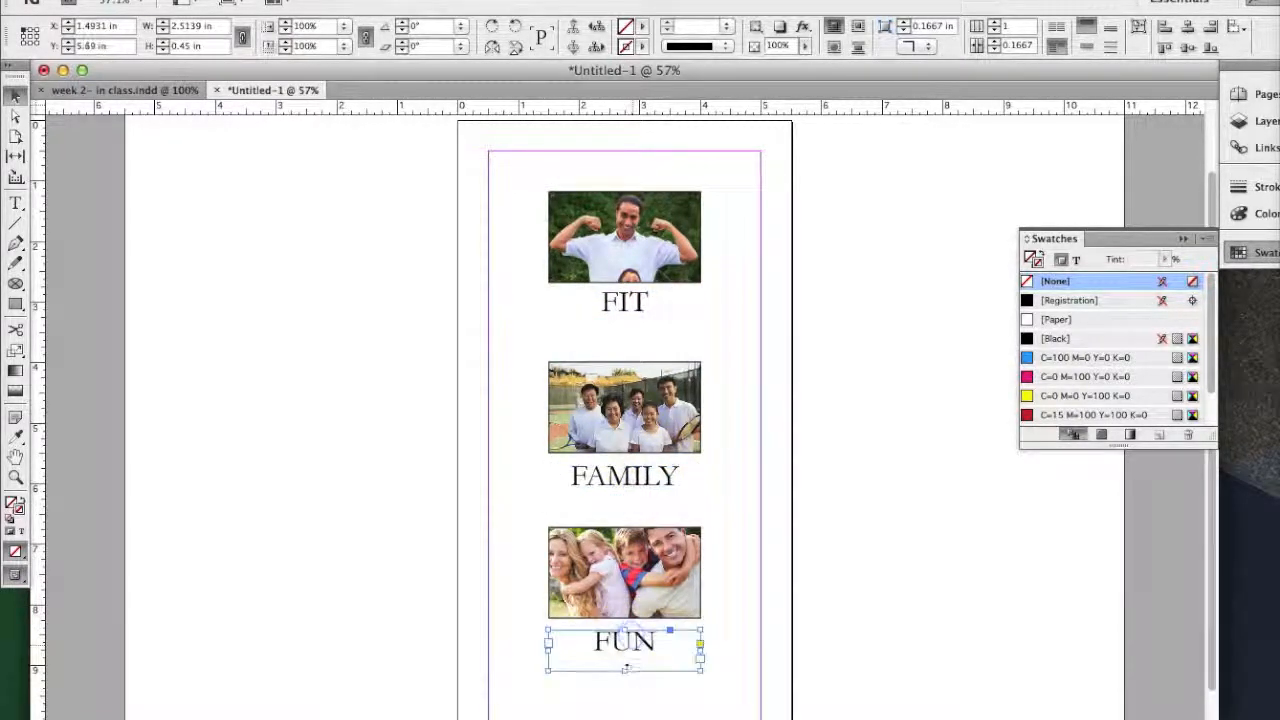
pyautogui.moveTo(625, 669); pyautogui.dragTo(626, 652)
pyautogui.click(715, 662)
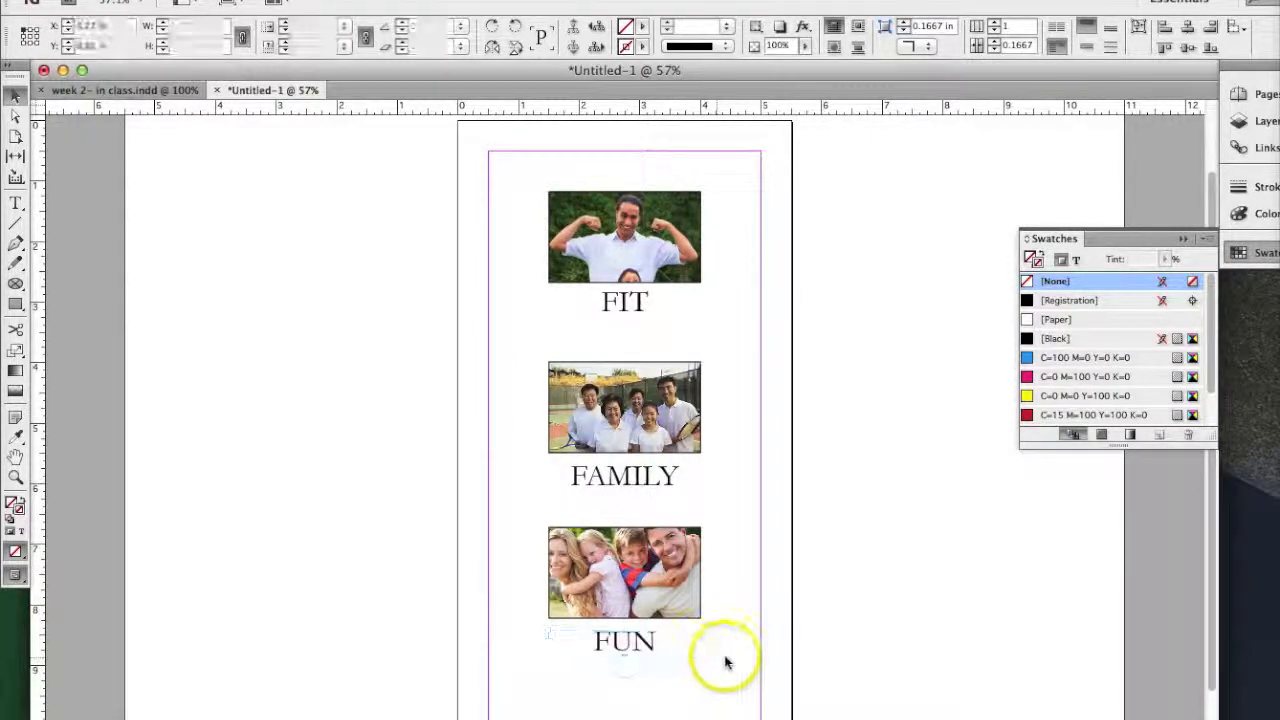
# Group each of the three photos with the caption frame directly below it, making three separate groups.
pyautogui.moveTo(726, 305); pyautogui.dragTo(553, 211)
pyautogui.click(340, 2)
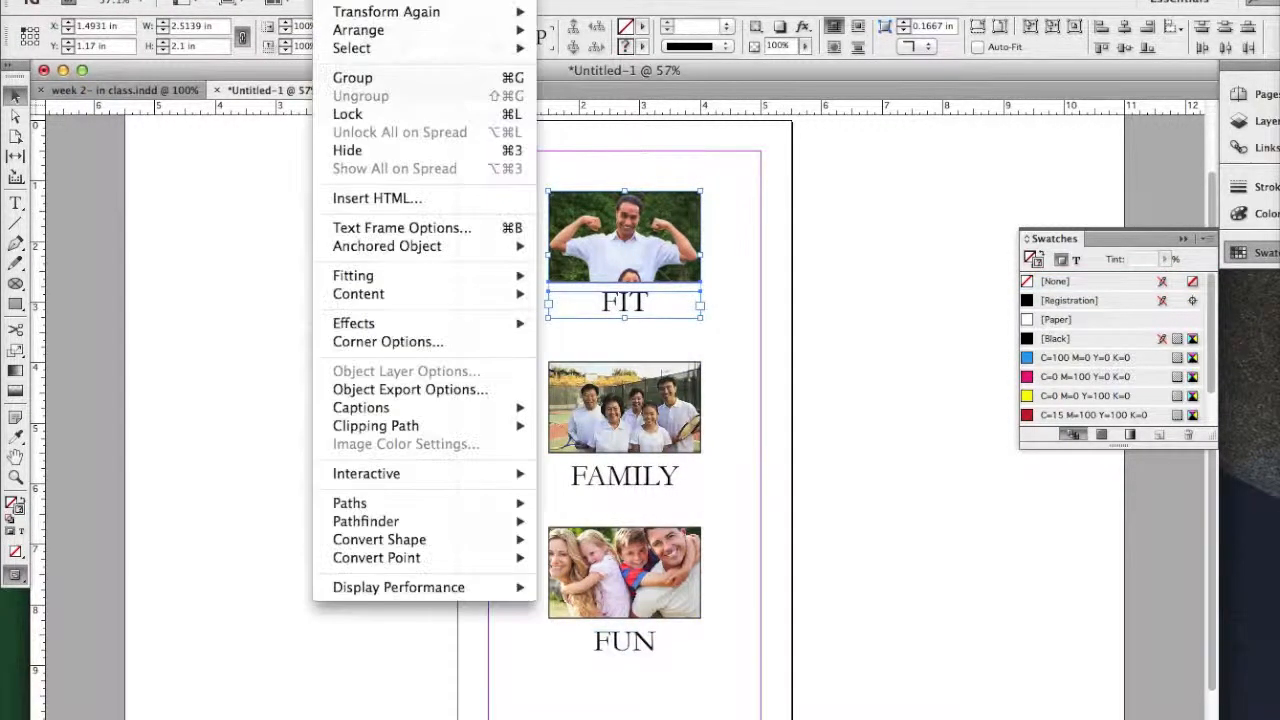
pyautogui.click(343, 77)
pyautogui.moveTo(709, 487); pyautogui.dragTo(540, 360)
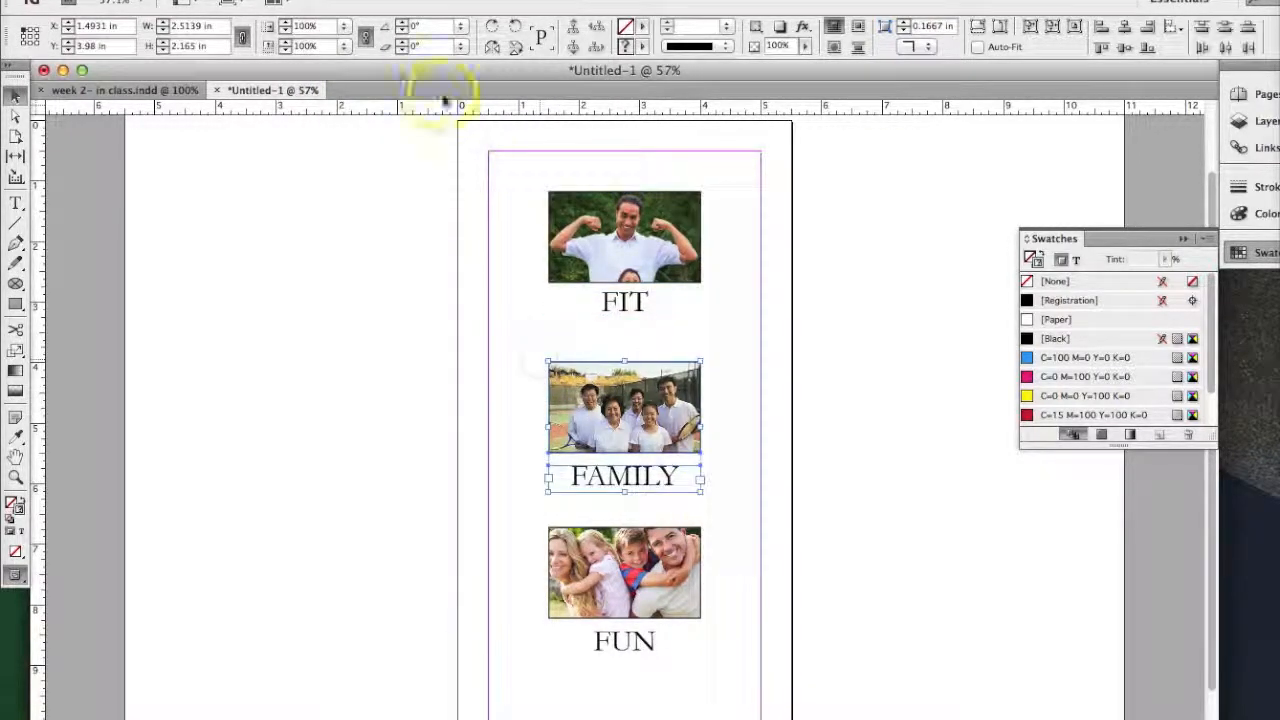
pyautogui.click(340, 2)
pyautogui.click(356, 80)
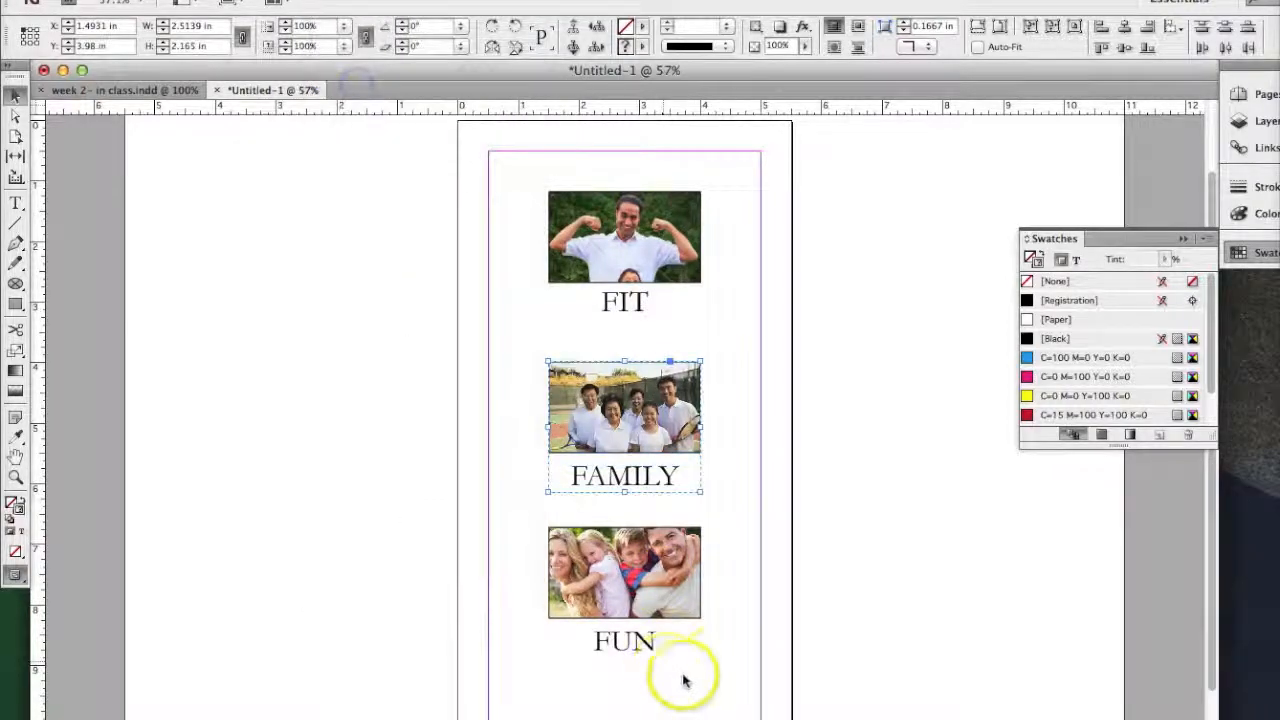
pyautogui.moveTo(712, 664); pyautogui.dragTo(541, 526)
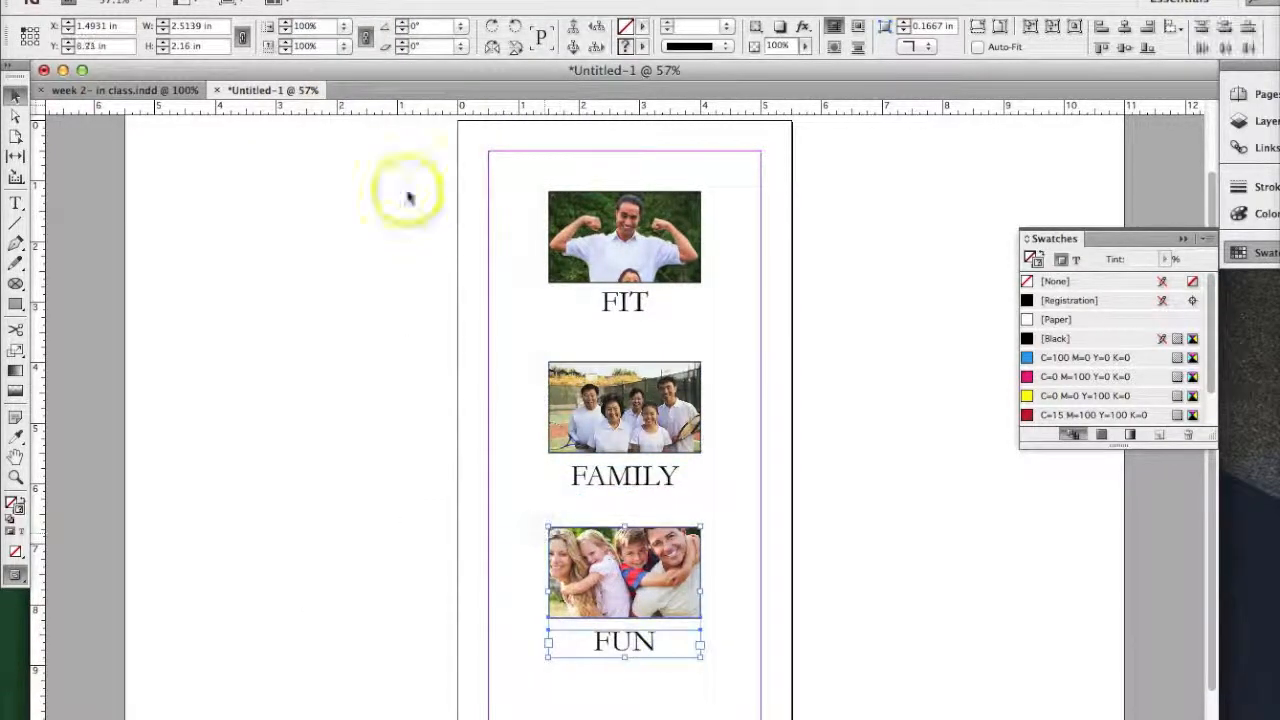
pyautogui.click(352, 6)
pyautogui.click(340, 77)
# Distribute the FIT, FAMILY and FUN photo groups evenly by their vertical centers.
pyautogui.click(664, 213)
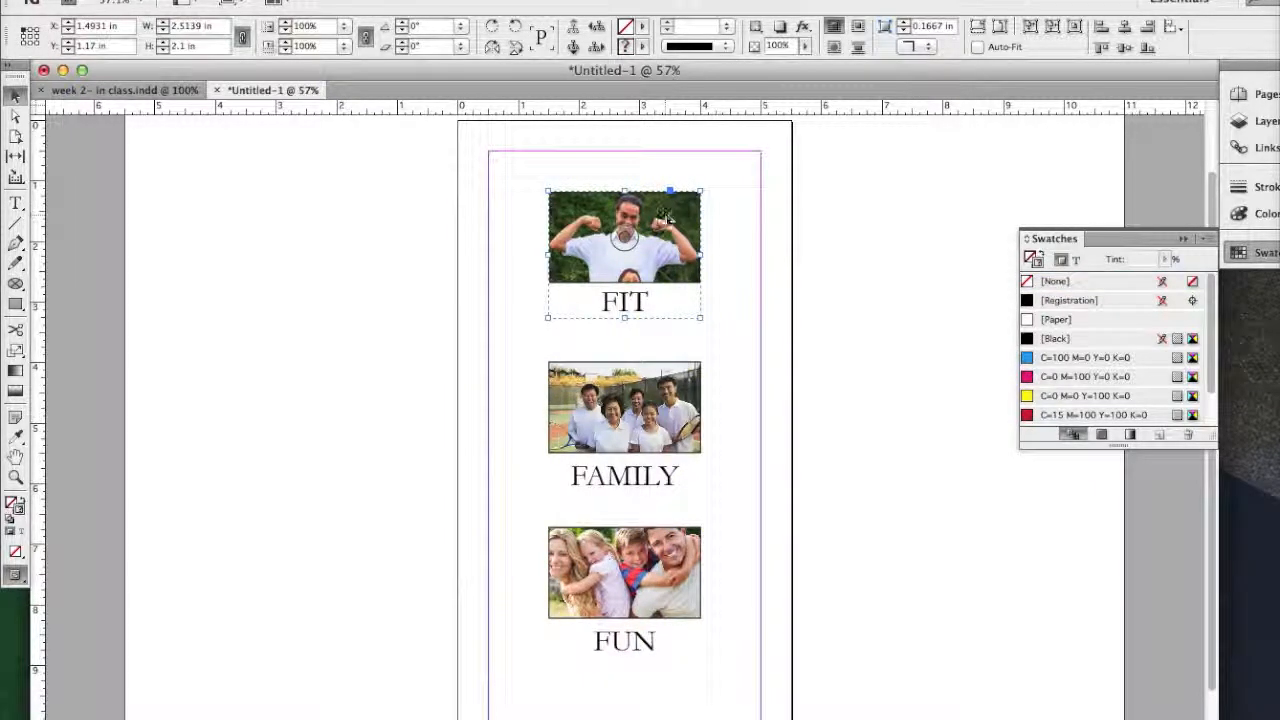
pyautogui.click(666, 390)
pyautogui.keyDown('shift'); pyautogui.click(664, 553); pyautogui.keyUp('shift')
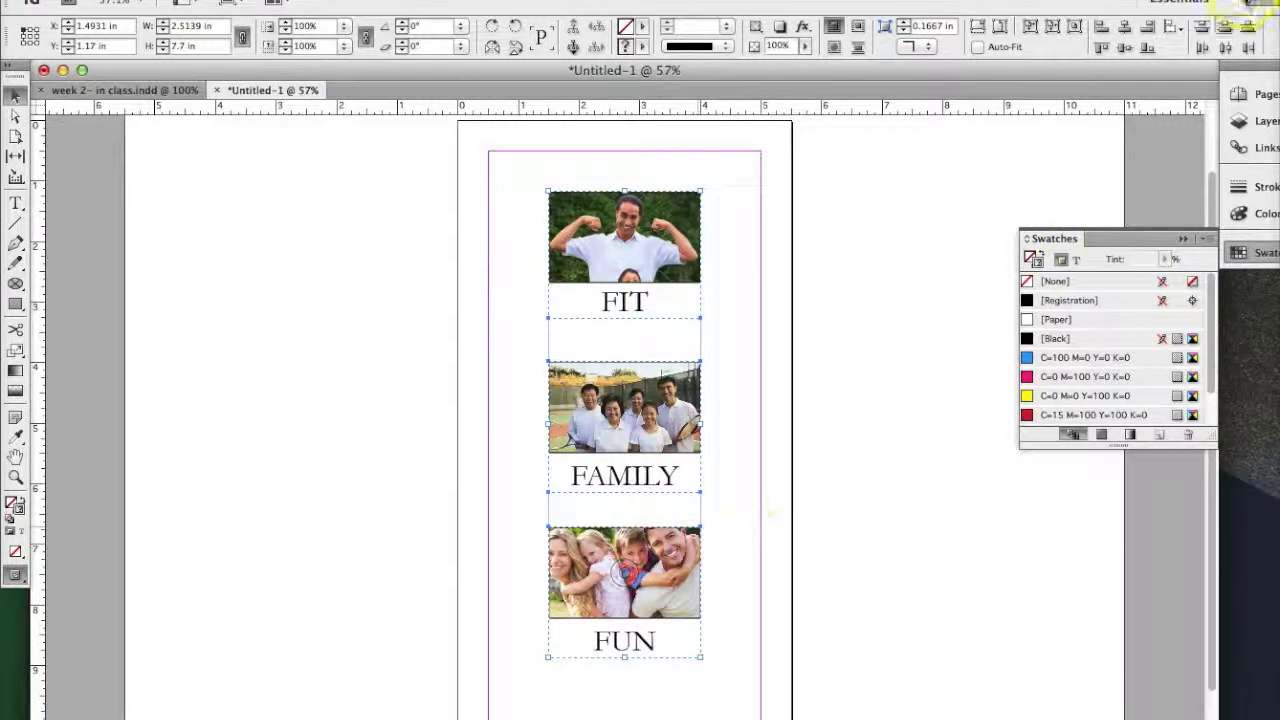
pyautogui.click(1224, 30)
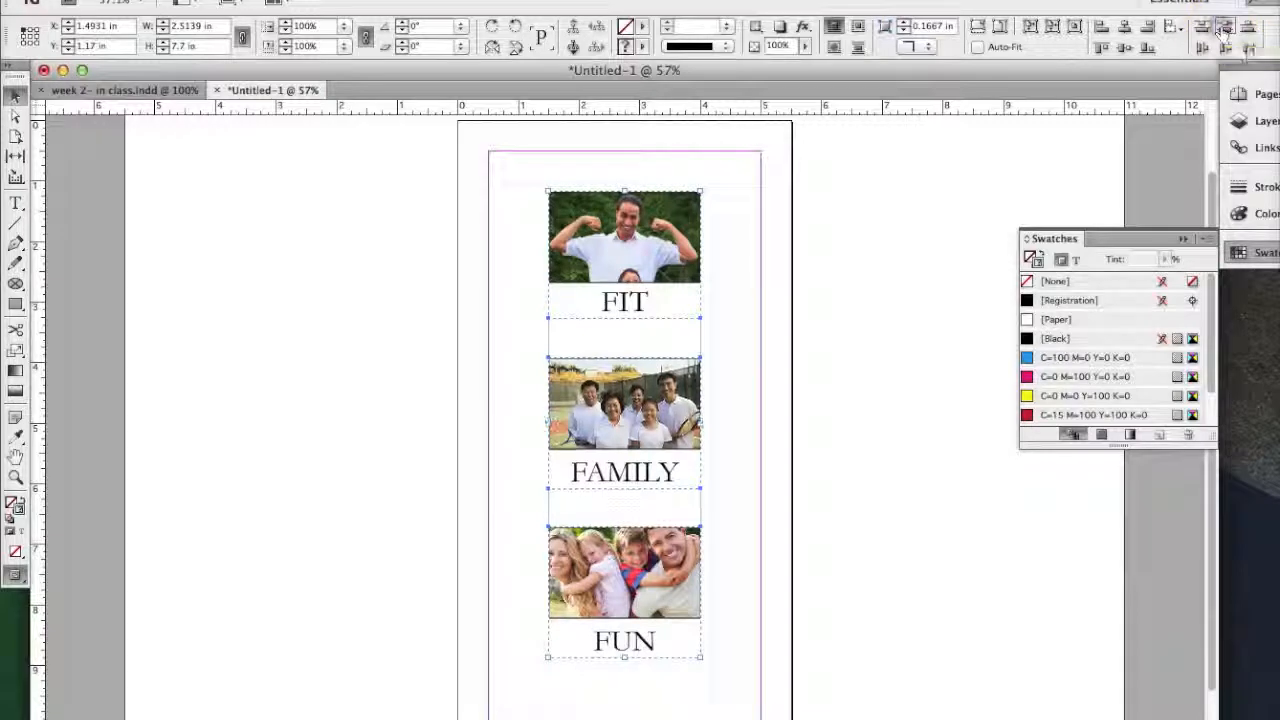
pyautogui.click(746, 378)
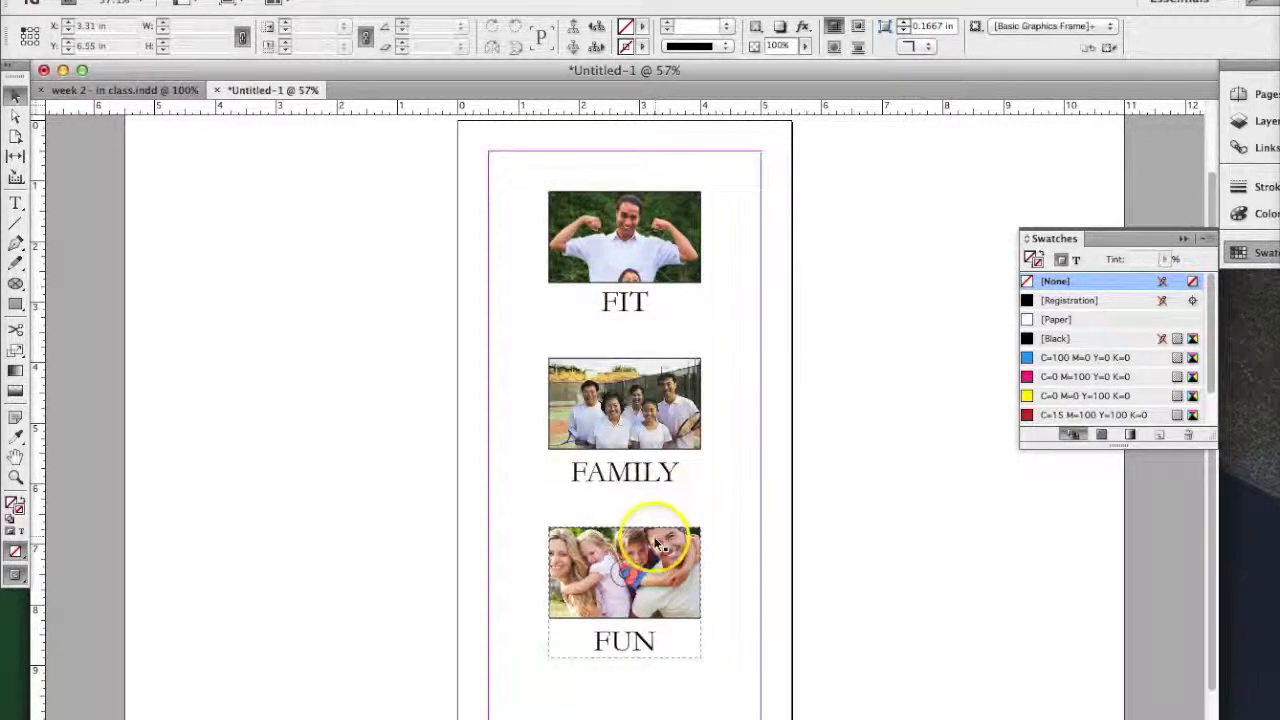
# Move the FAMILY photo group straight up to about Y 3.85 in.
pyautogui.moveTo(665, 418); pyautogui.dragTo(693, 414)
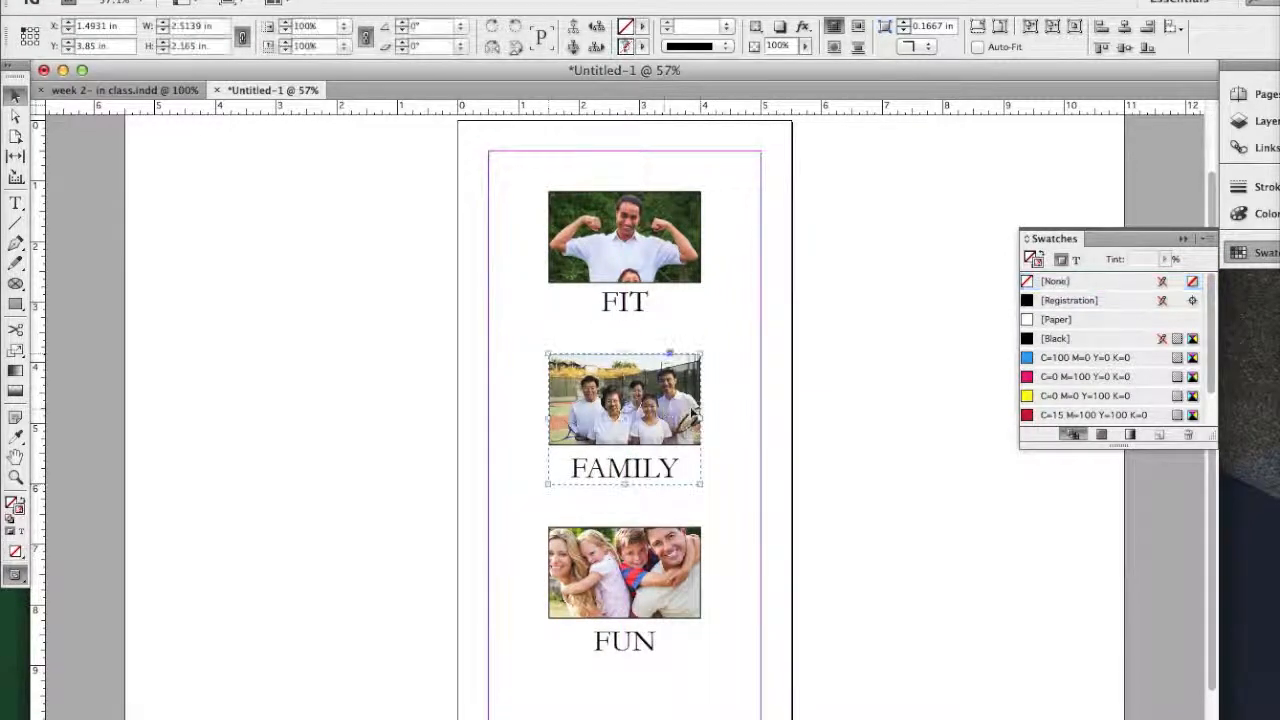
pyautogui.click(722, 405)
pyautogui.click(740, 405)
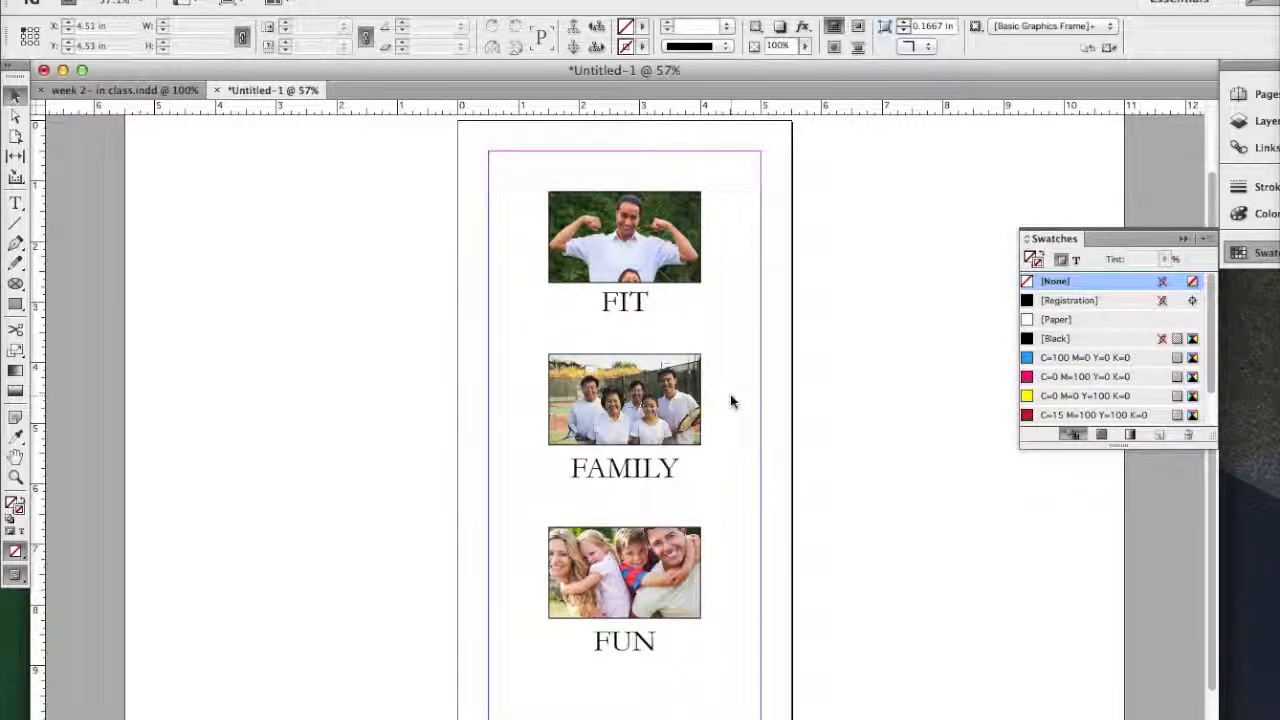
# Save the document as InDesign-tutorials-images.indd in the Videos folder, in InDesign CS6 document format.
pyautogui.click(150, 2)
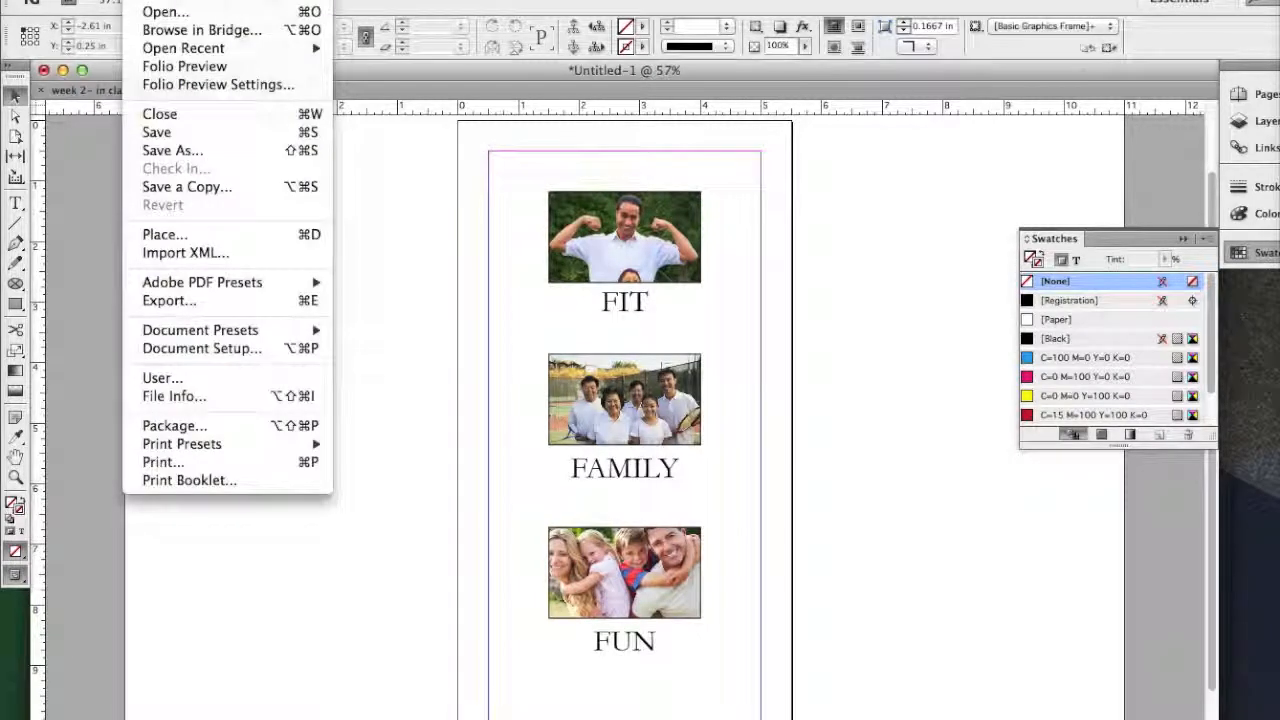
pyautogui.click(157, 149)
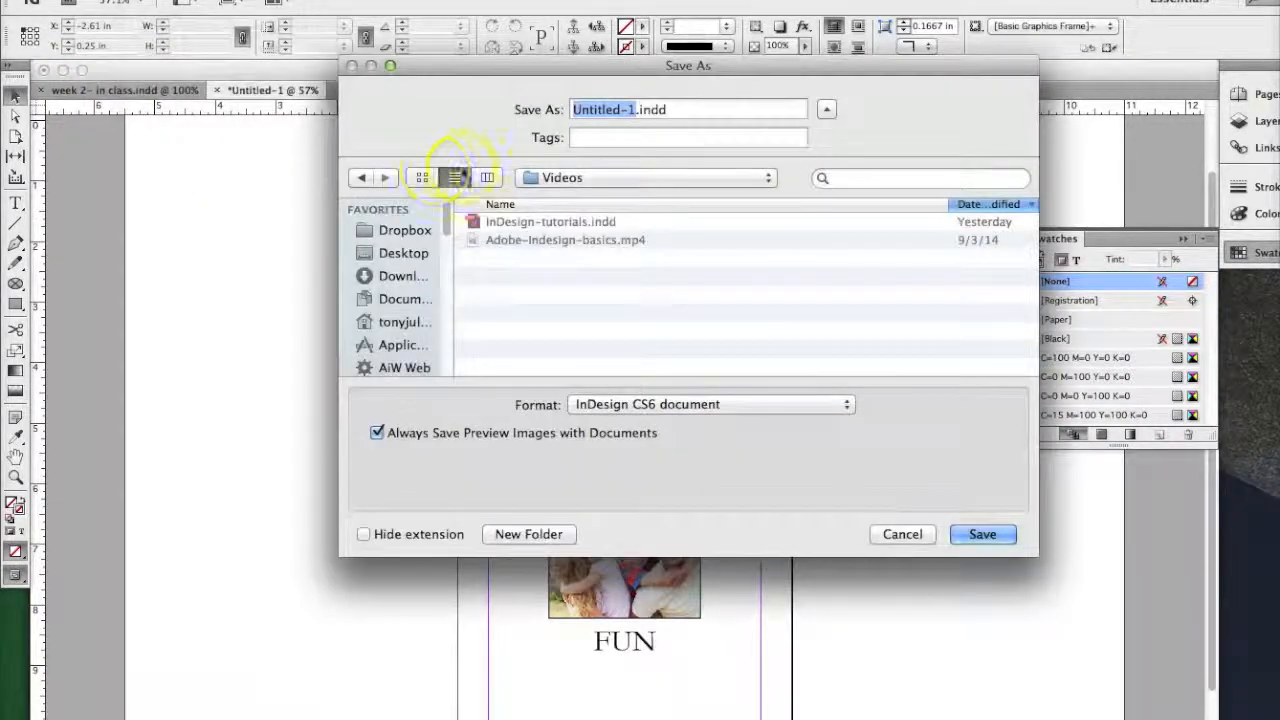
pyautogui.click(505, 222)
pyautogui.click(681, 112)
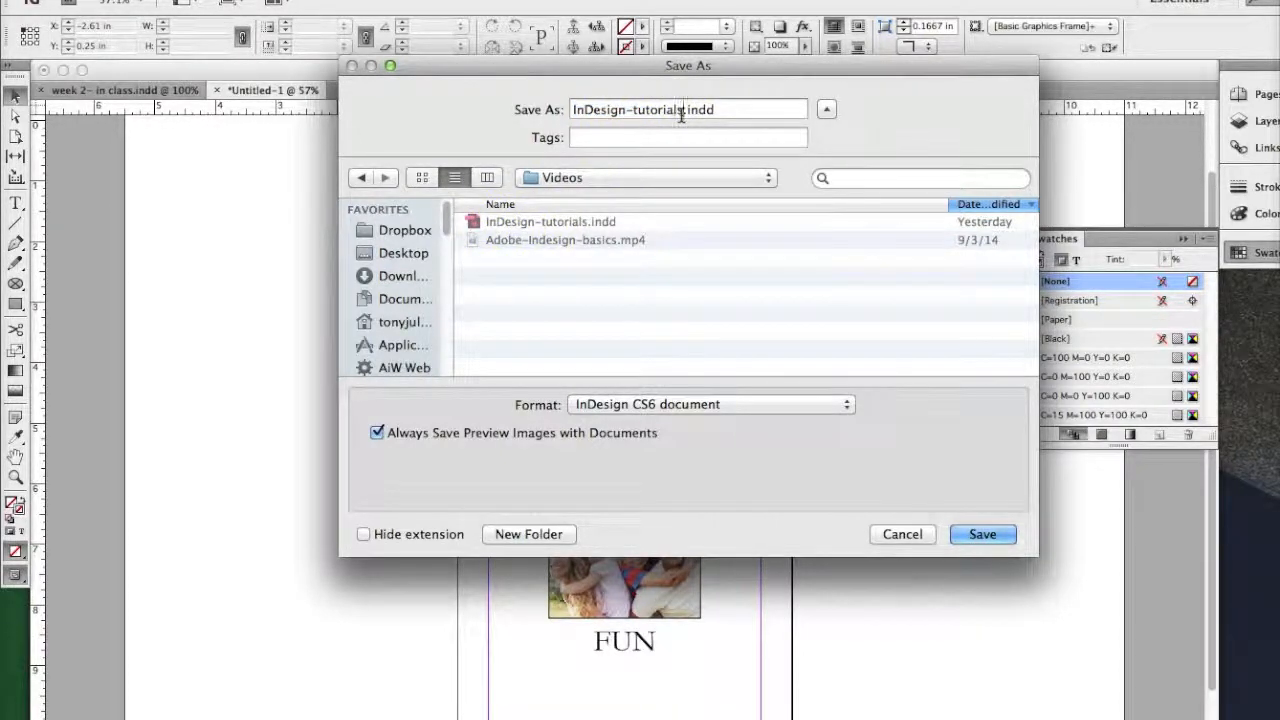
pyautogui.write('-images')
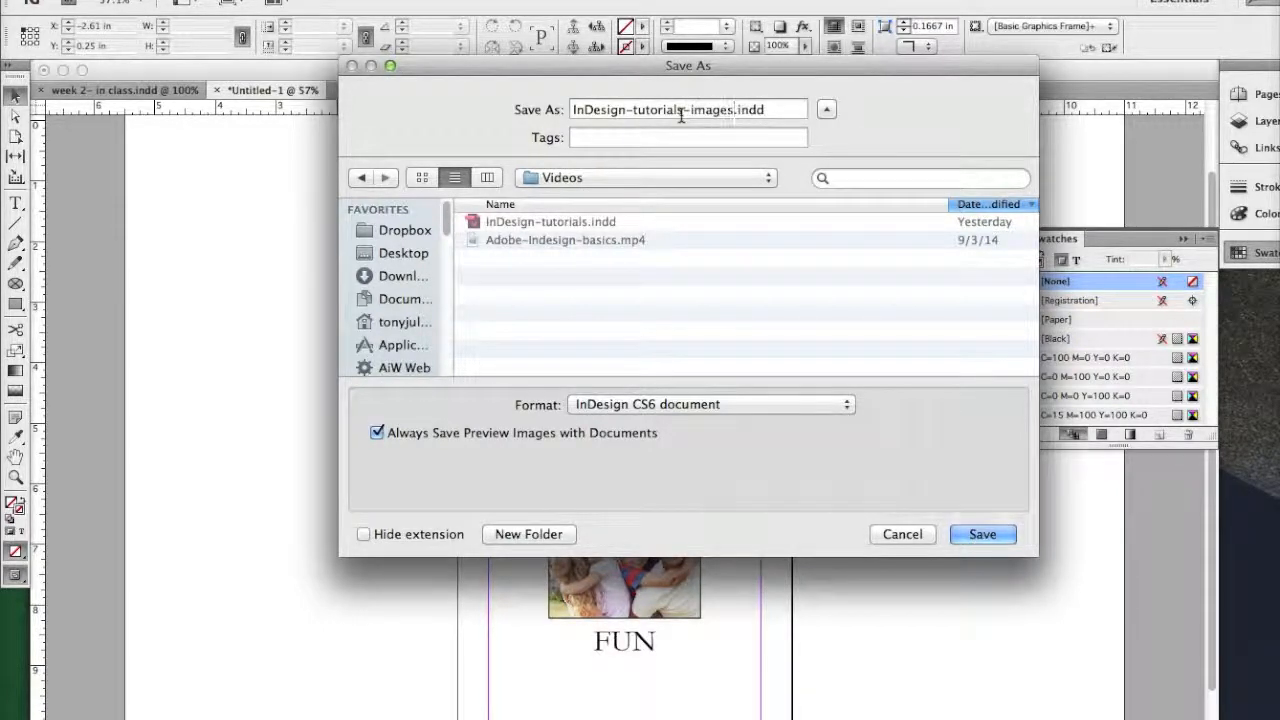
pyautogui.click(955, 534)
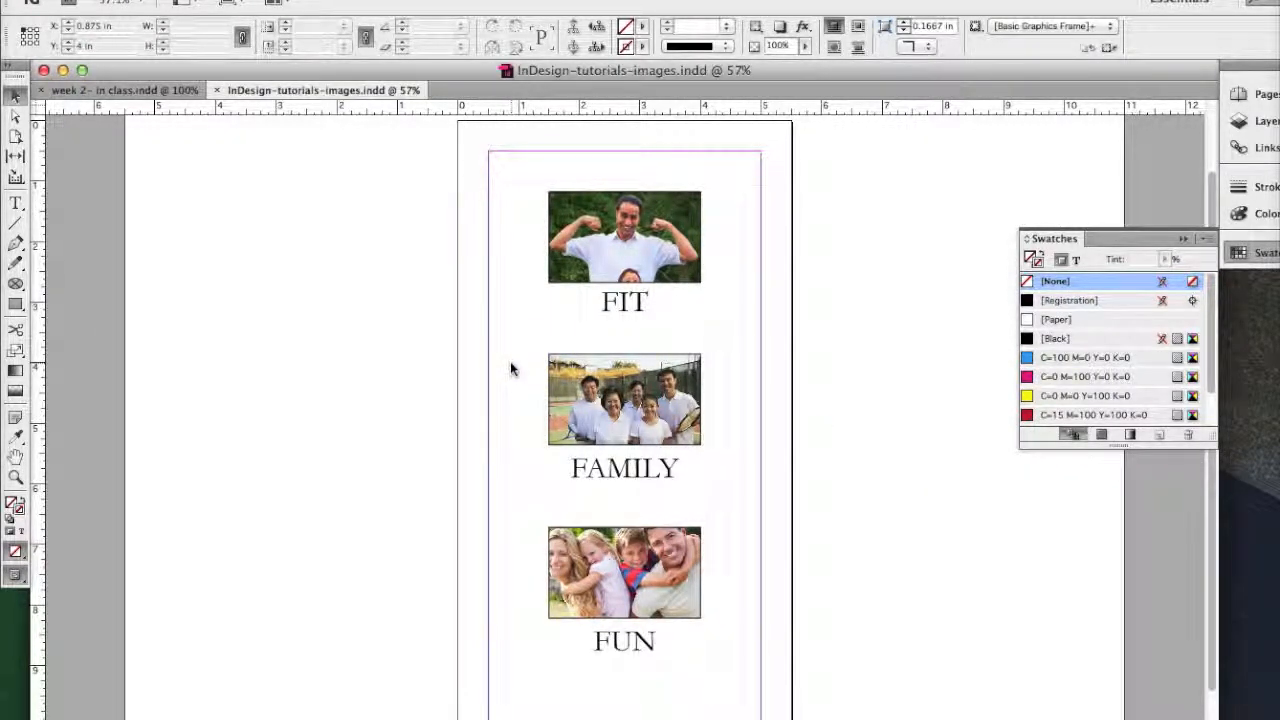
# Start exporting the document to the Videos folder as InDesign-tutorials-images.pdf in Adobe PDF (Print) format.
pyautogui.click(140, 2)
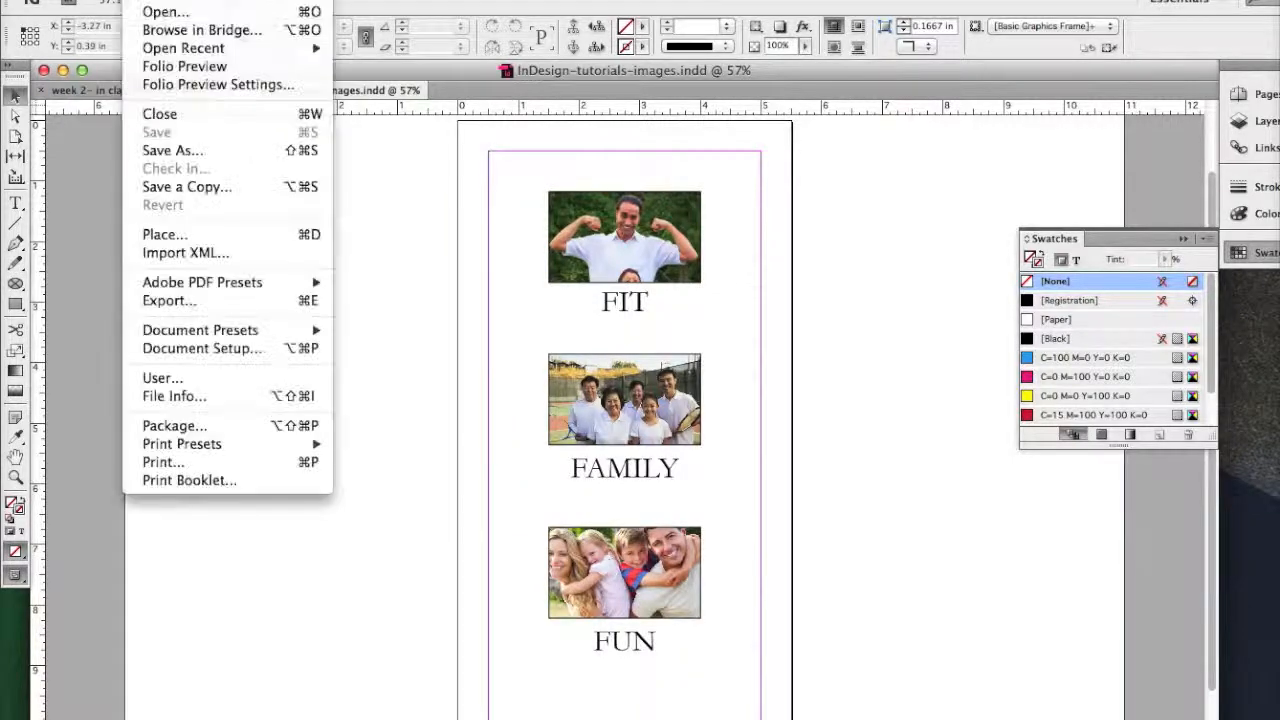
pyautogui.click(199, 303)
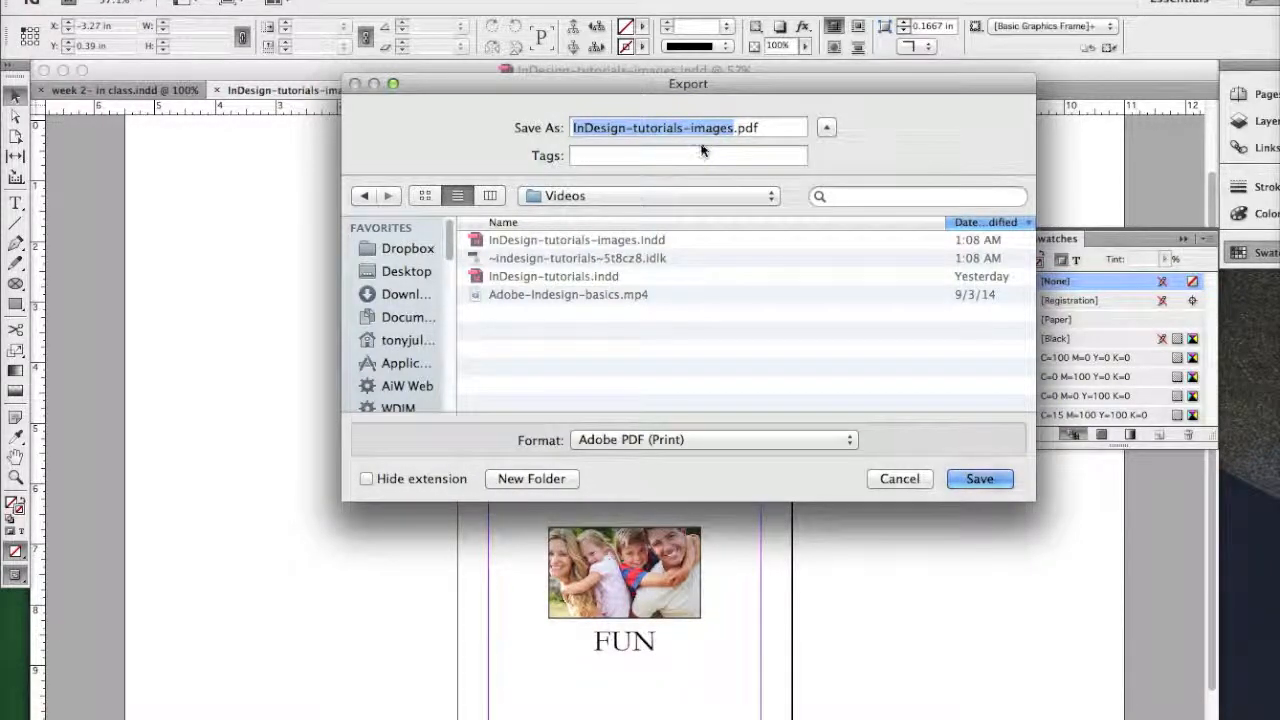
pyautogui.click(676, 441)
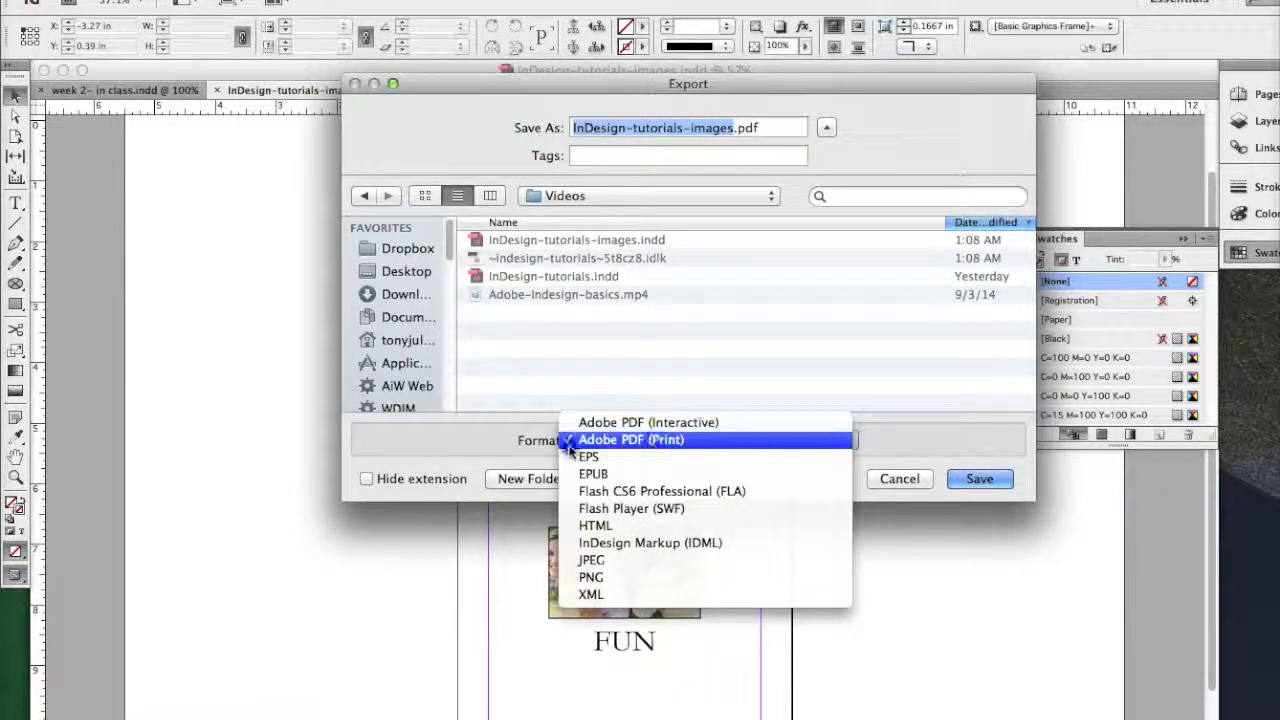
pyautogui.click(487, 448)
pyautogui.click(978, 480)
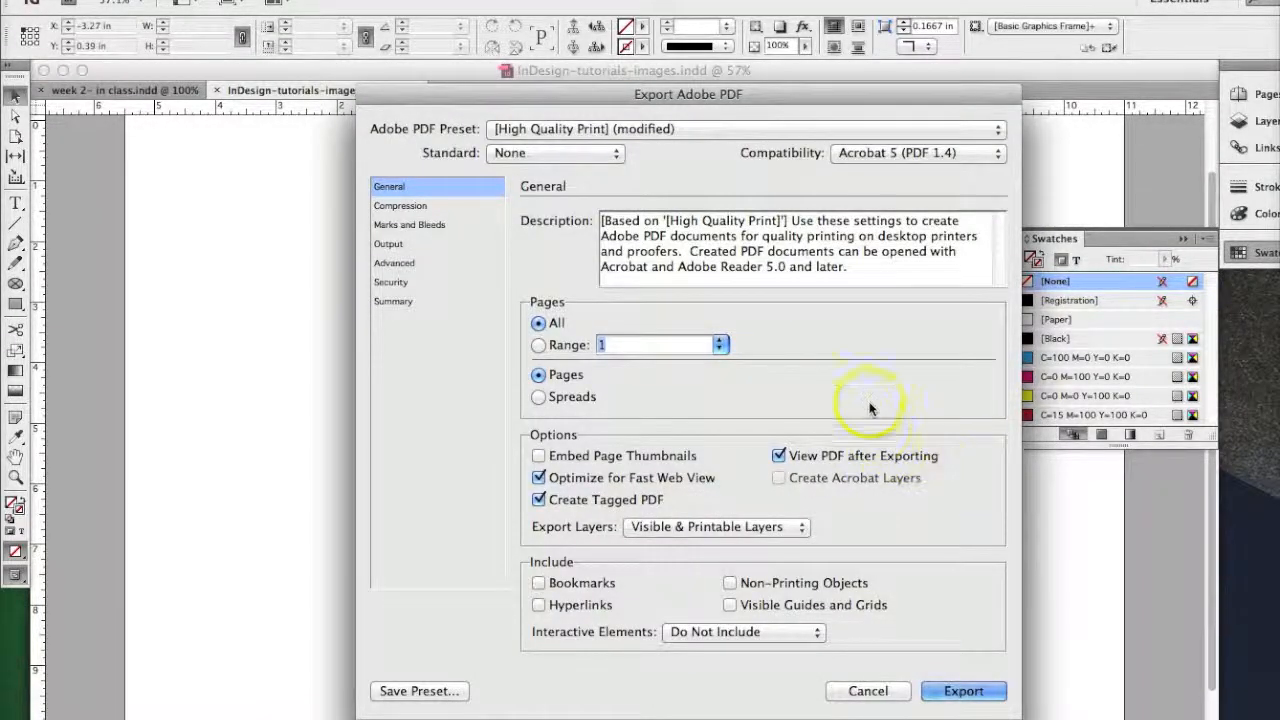
# Examine the PDF export's compatibility versions, presets, compression, marks and bleeds, output, advanced and security settings.
pyautogui.click(856, 155)
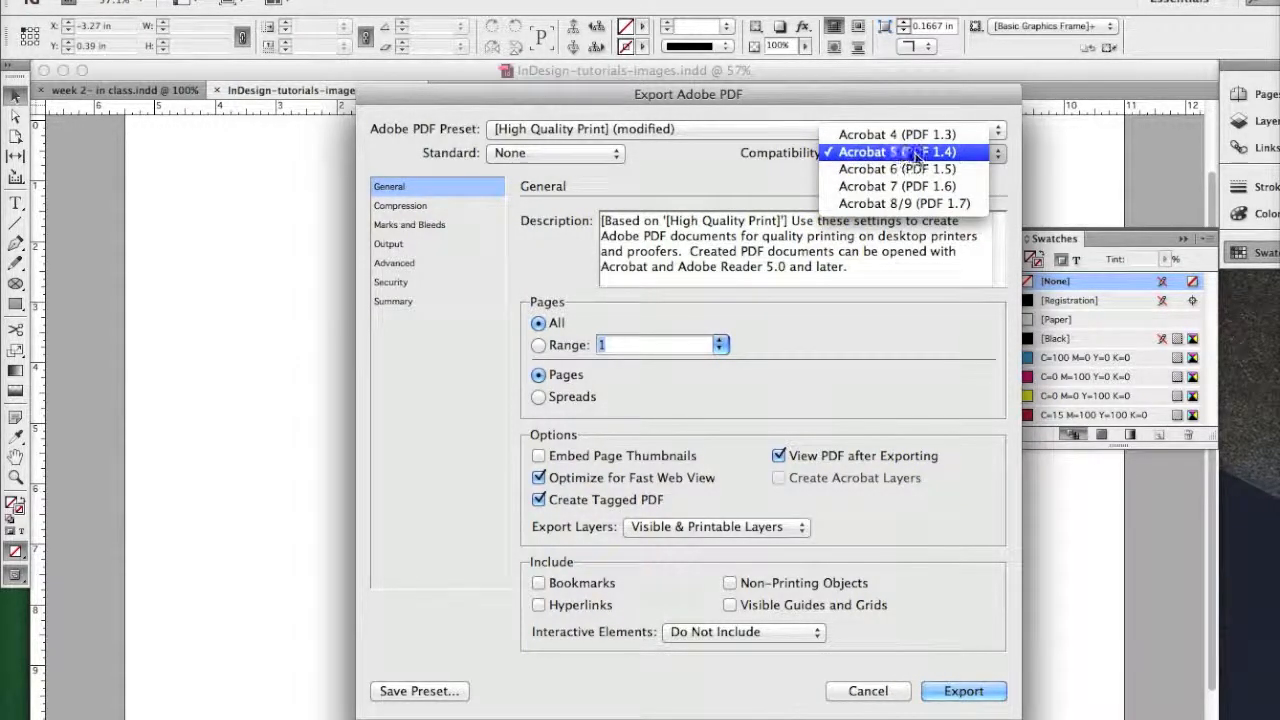
pyautogui.click(700, 167)
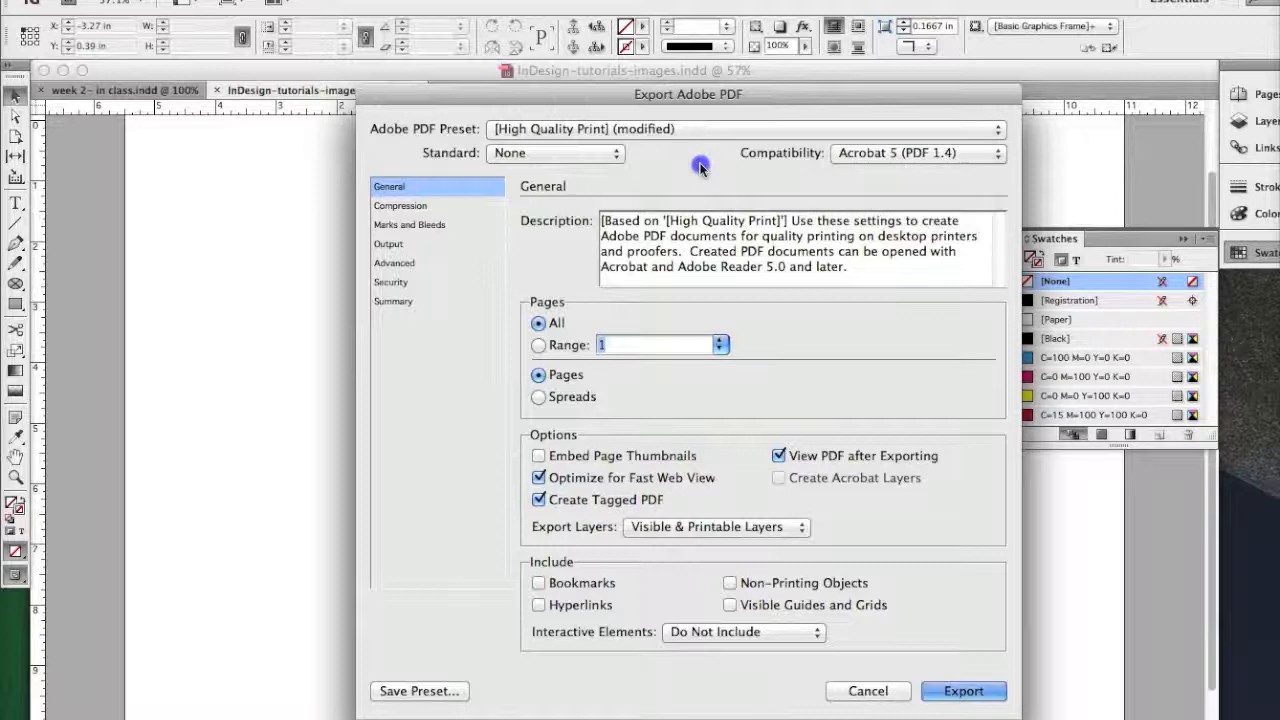
pyautogui.click(648, 128)
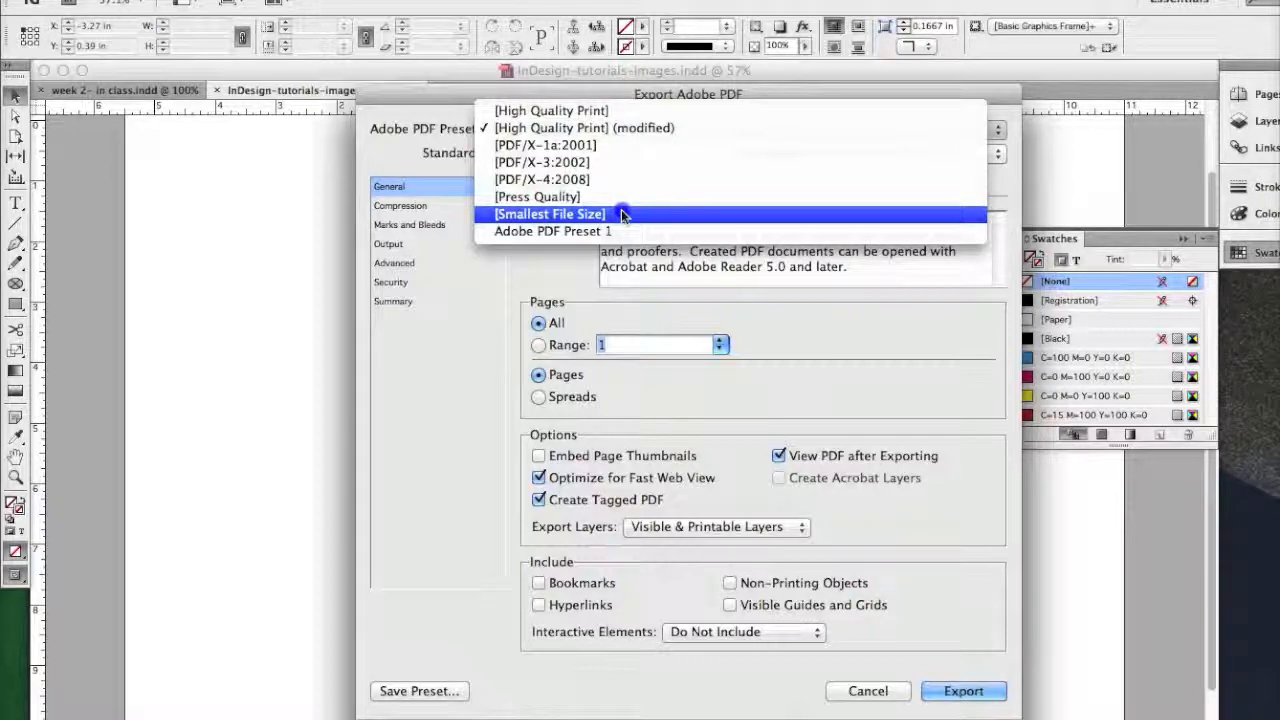
pyautogui.click(612, 130)
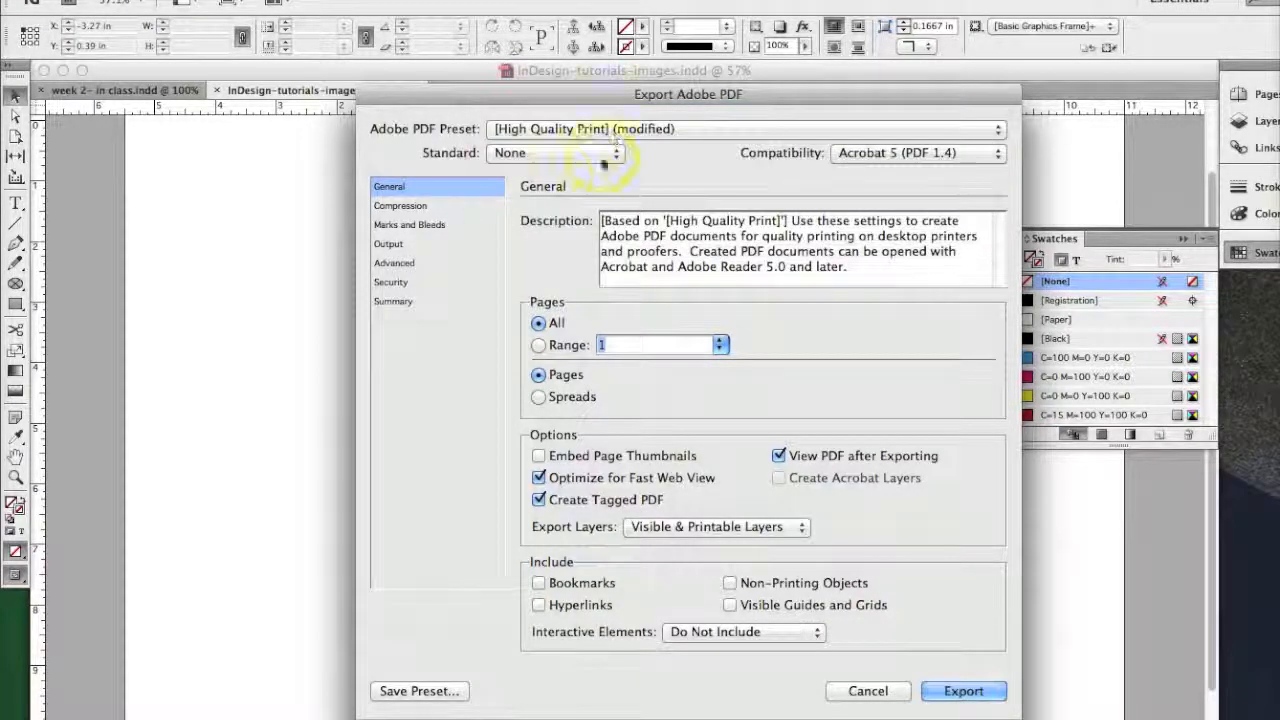
pyautogui.click(428, 205)
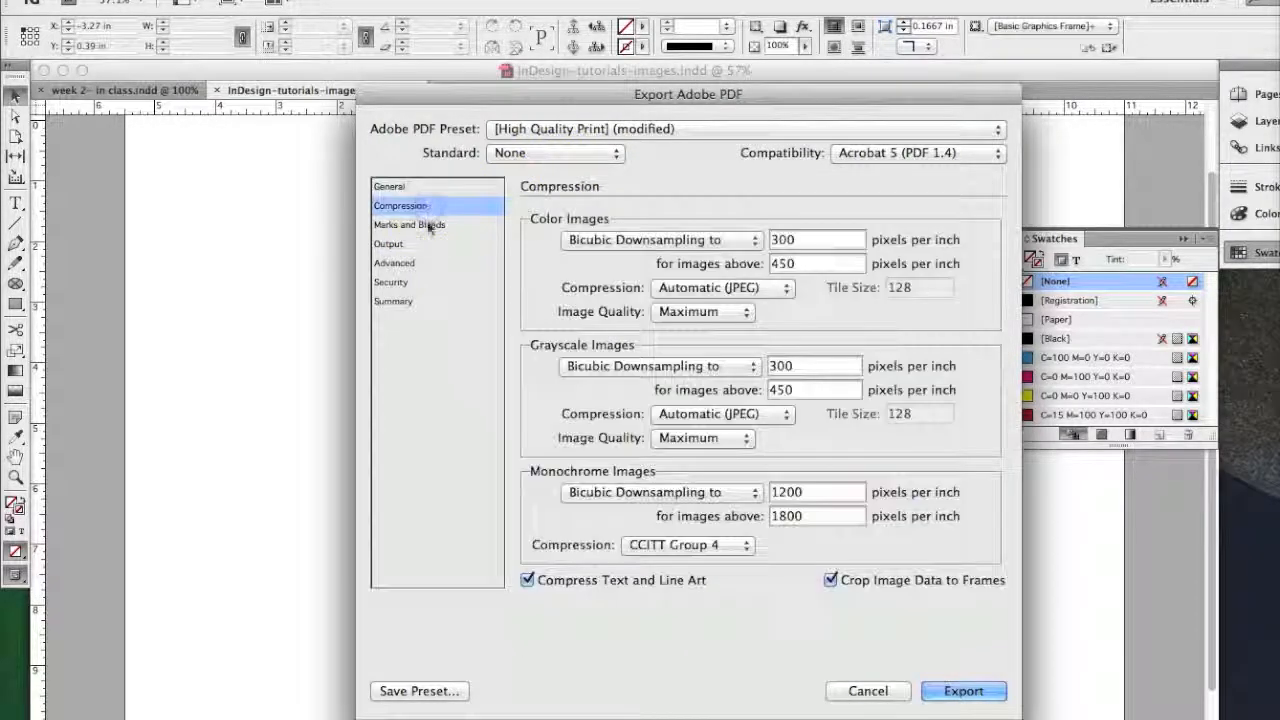
pyautogui.click(428, 224)
pyautogui.click(392, 244)
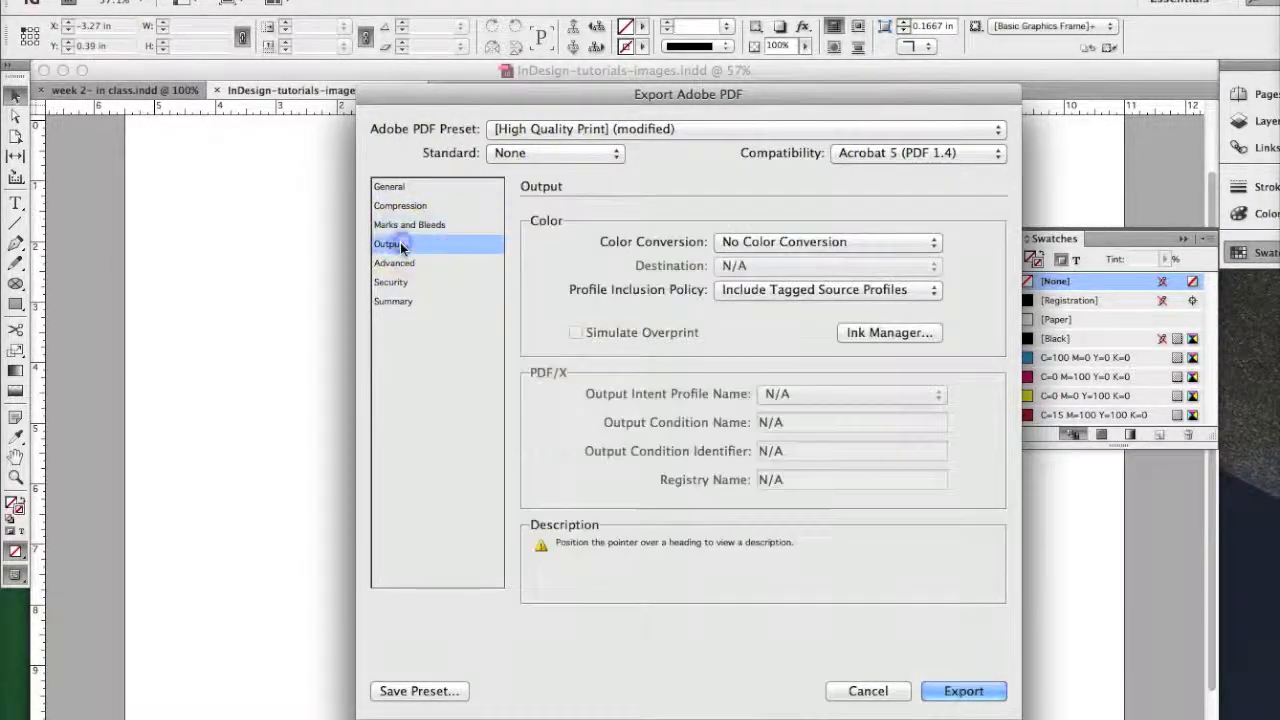
pyautogui.click(408, 263)
pyautogui.click(411, 282)
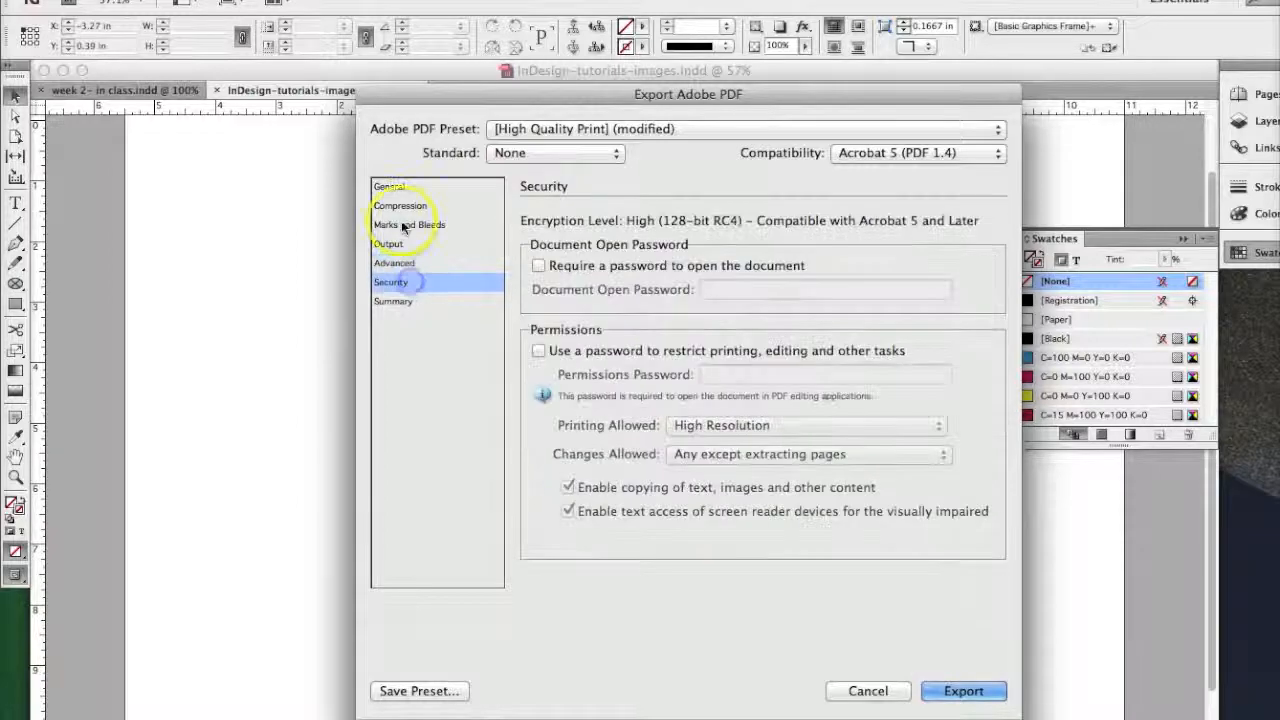
pyautogui.click(405, 224)
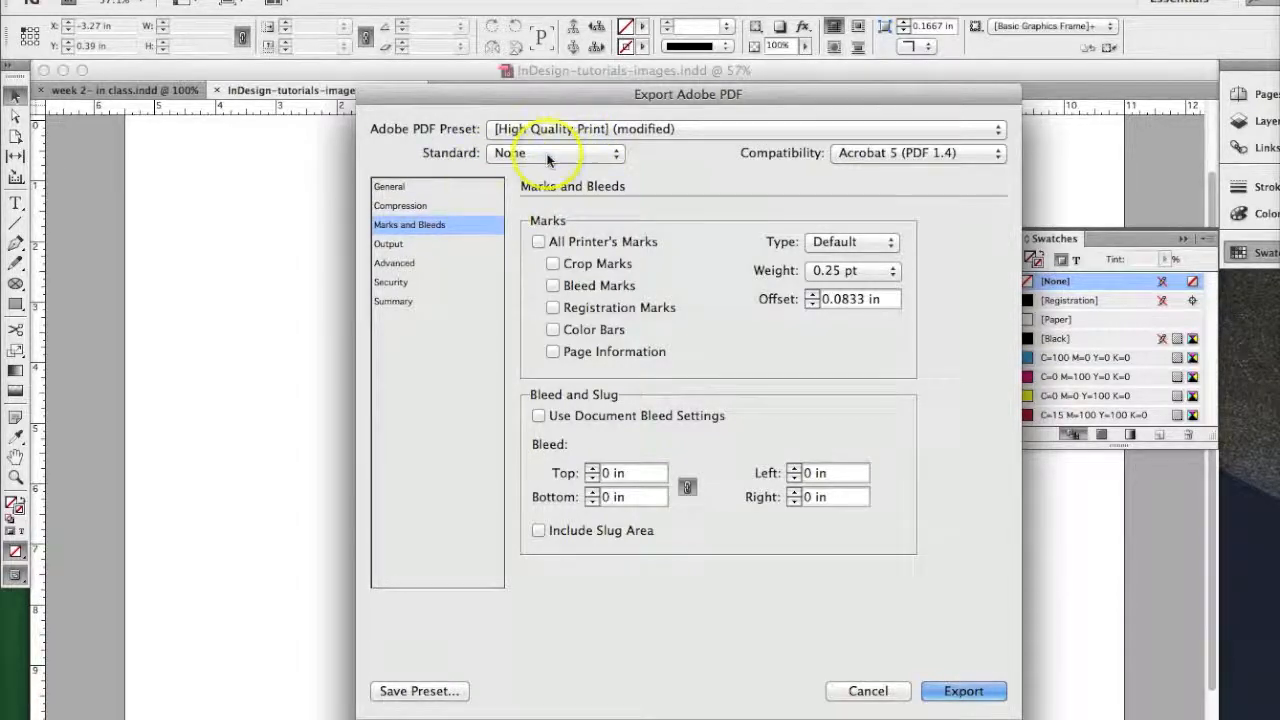
pyautogui.click(397, 188)
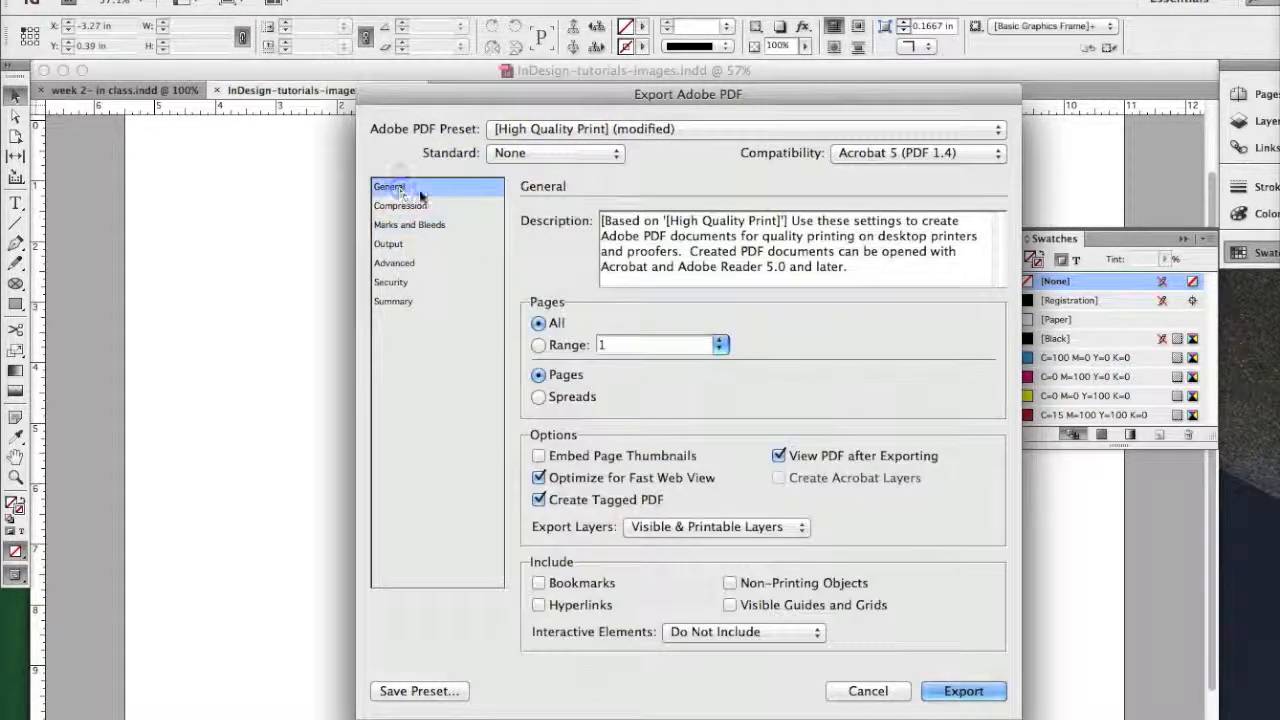
# Export the PDF using the modified High Quality Print preset with View PDF after Exporting enabled.
pyautogui.click(779, 456)
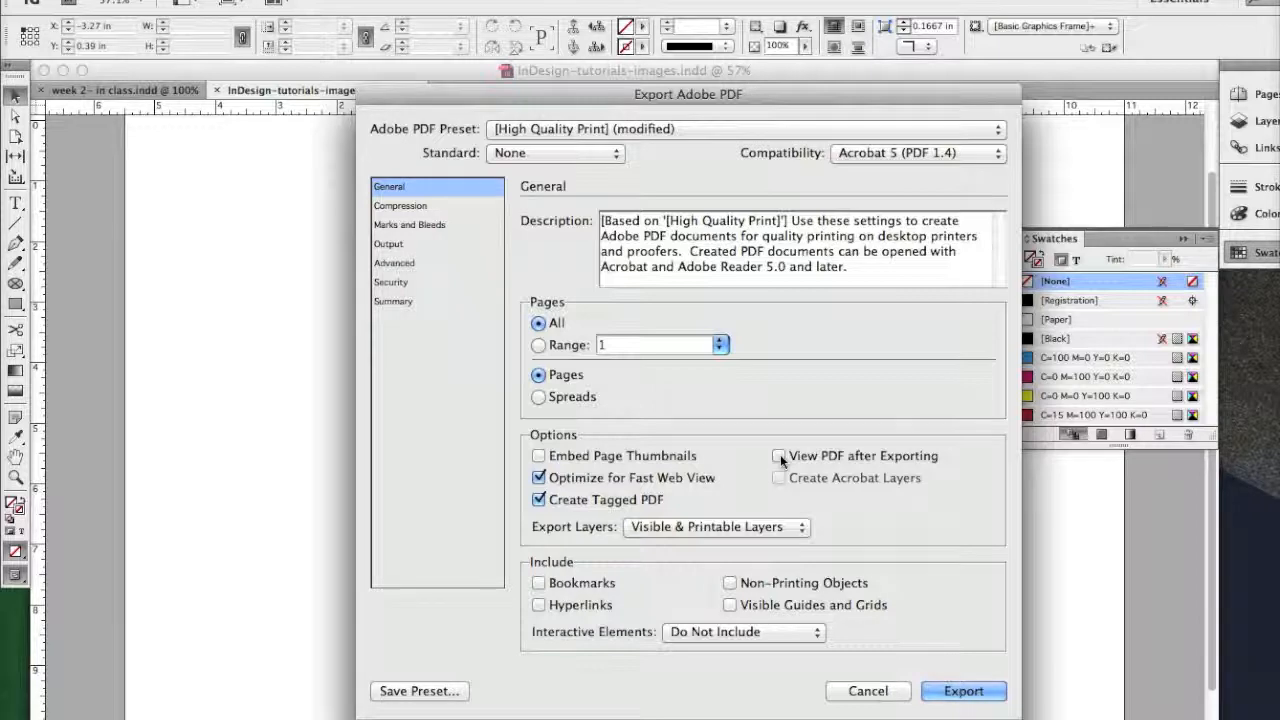
pyautogui.click(779, 456)
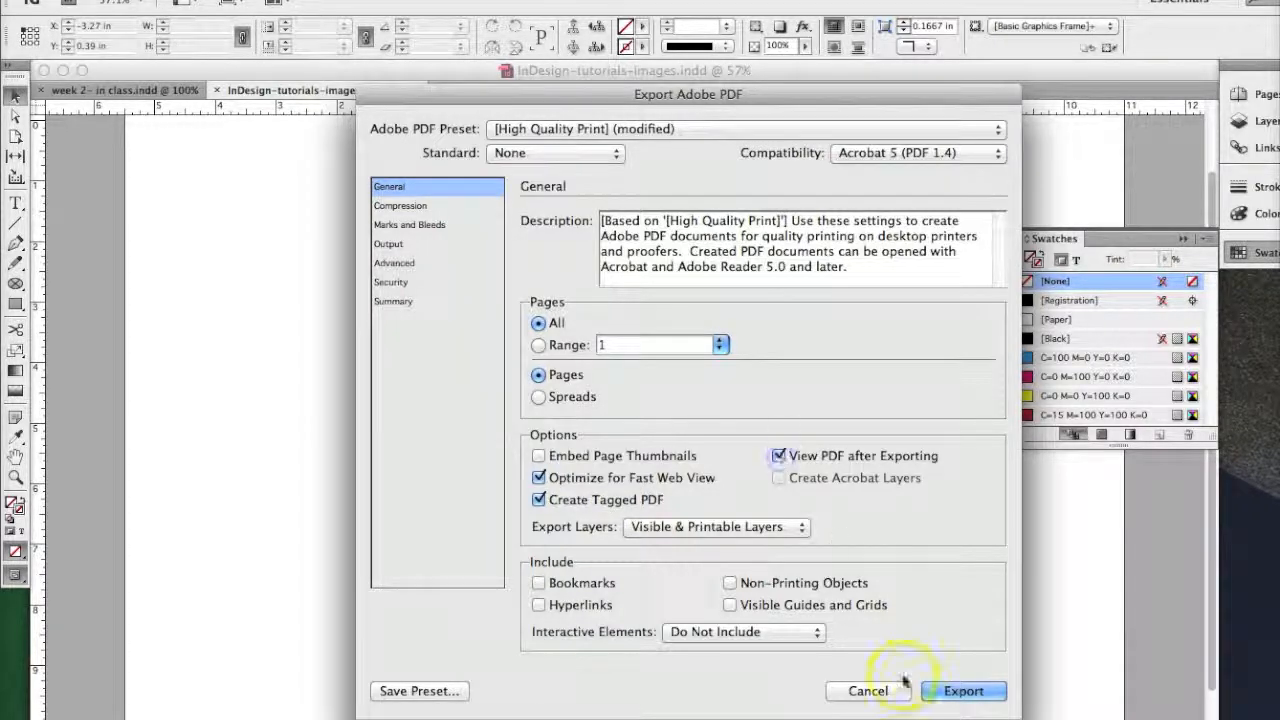
pyautogui.click(945, 692)
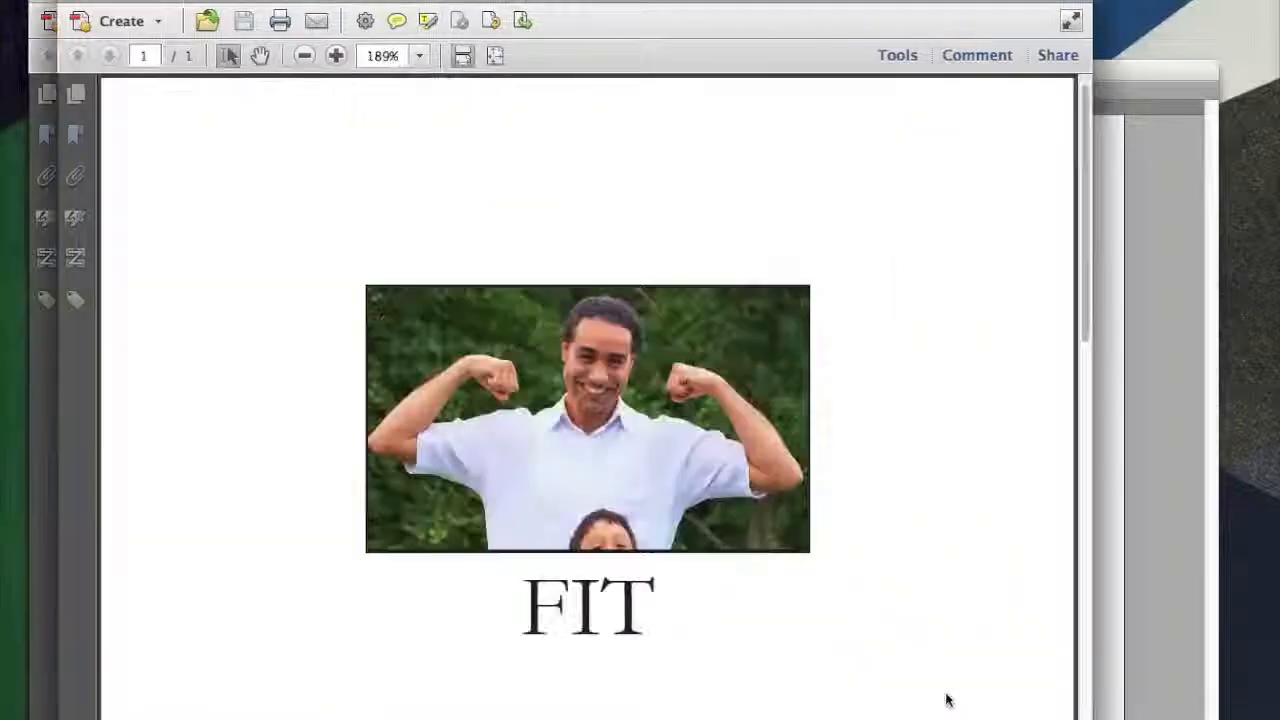
# Zoom the exported PDF out to 50% to check the whole page with all three captioned photos.
pyautogui.click(590, 256)
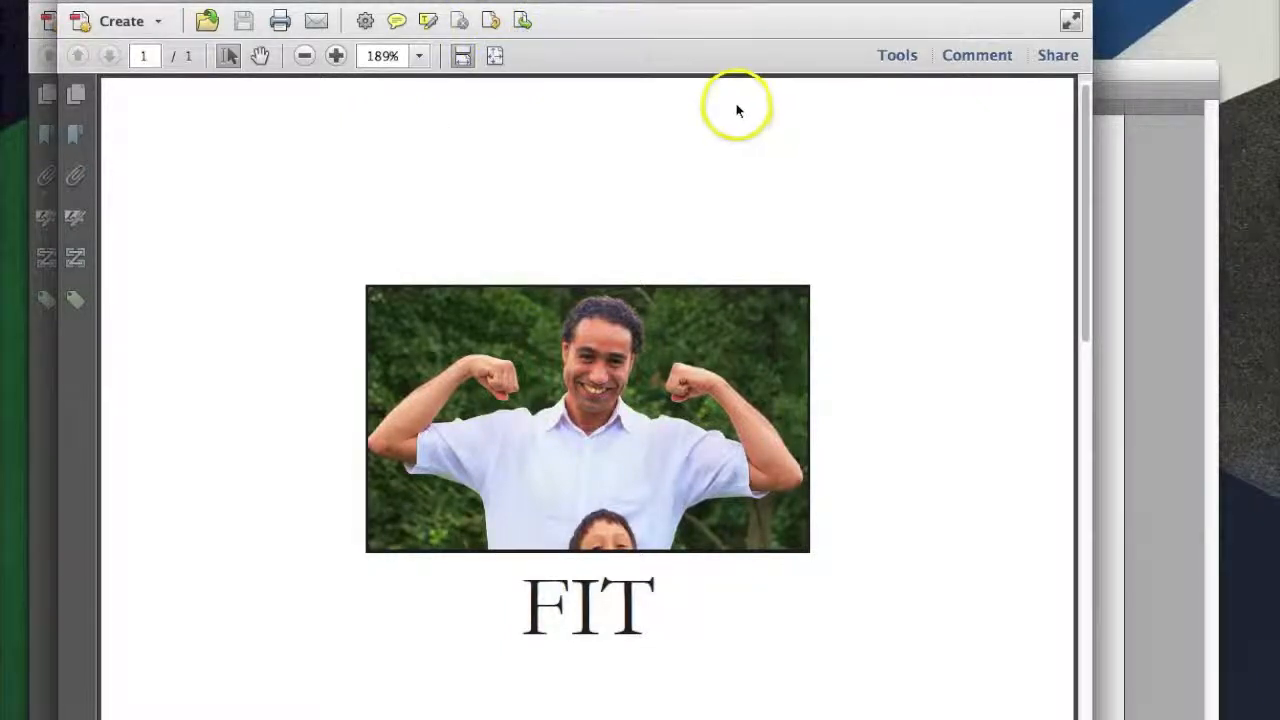
pyautogui.click(304, 55)
pyautogui.click(304, 55)
pyautogui.click(304, 55)
pyautogui.click(304, 55)
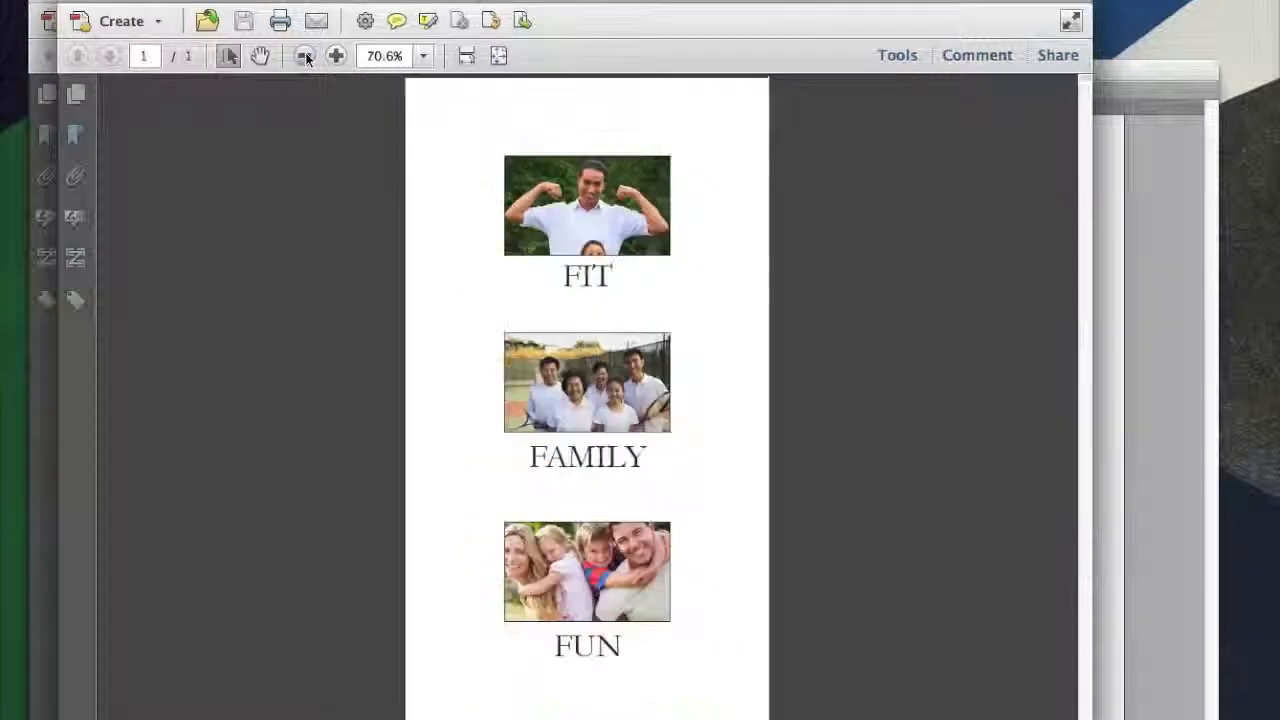
pyautogui.click(304, 55)
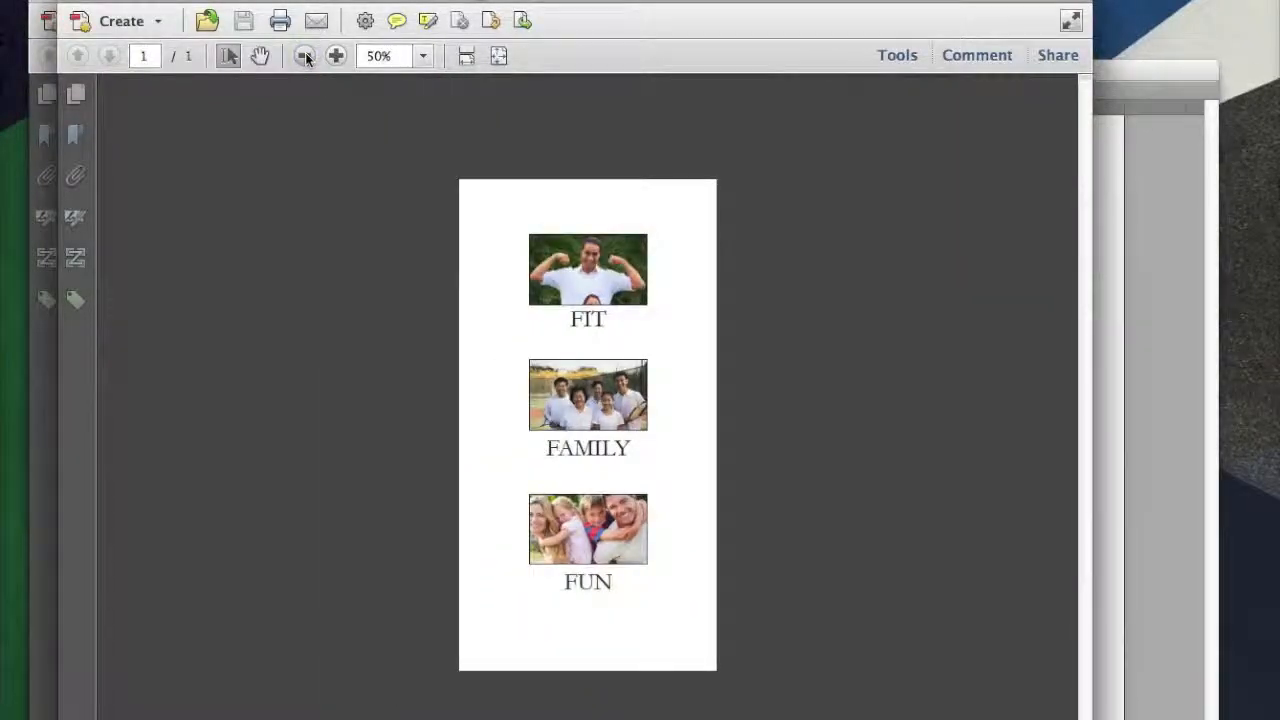